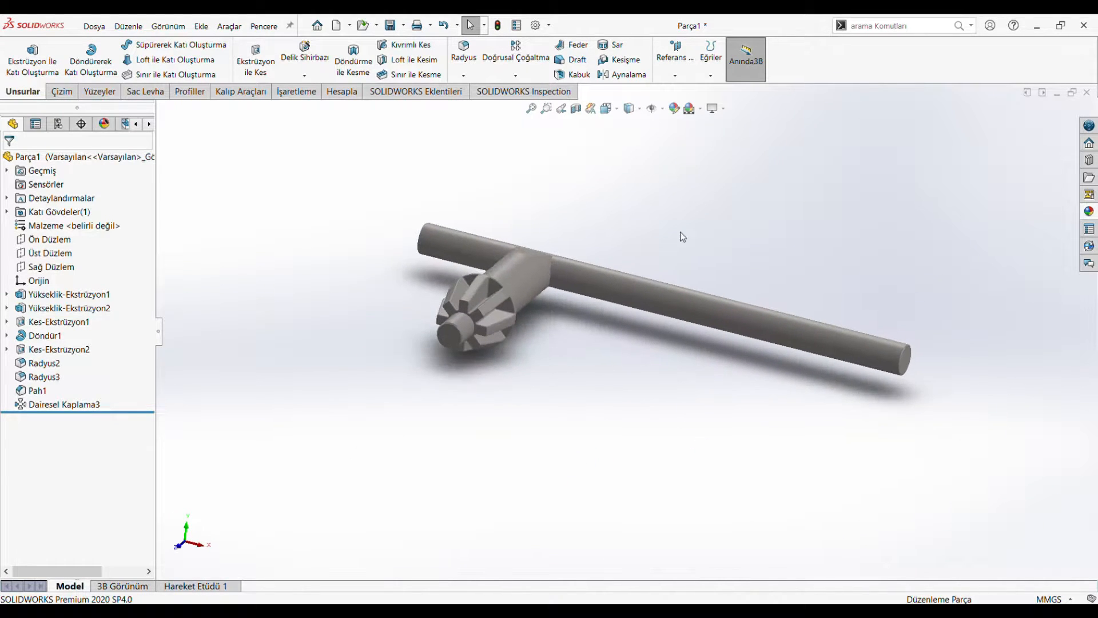
click(609, 108)
click(542, 345)
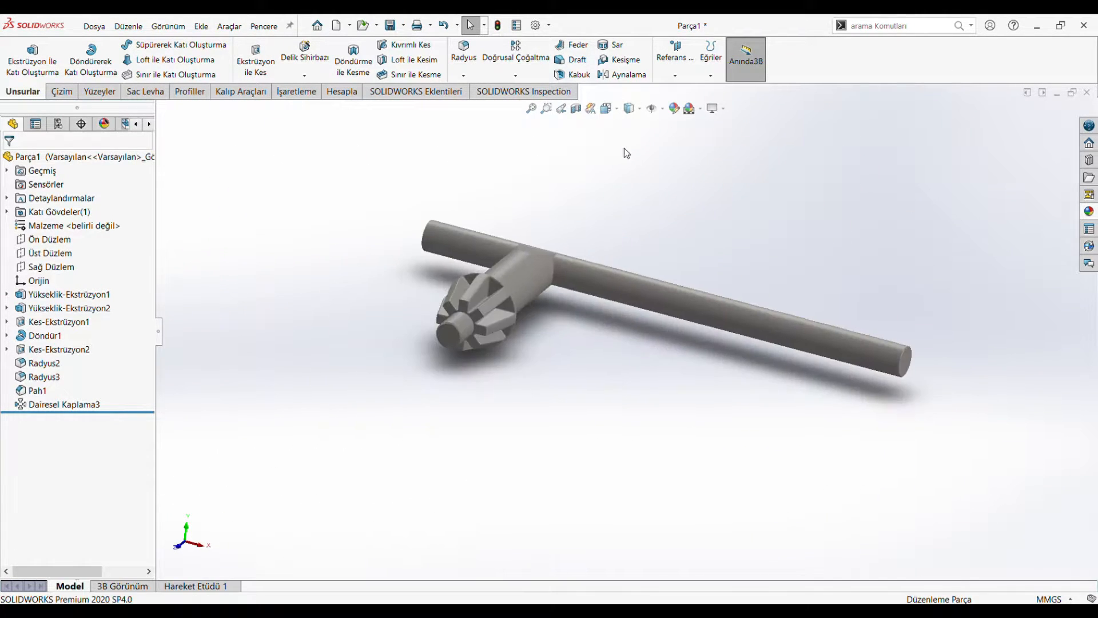
middle_drag(726, 266, 795, 529)
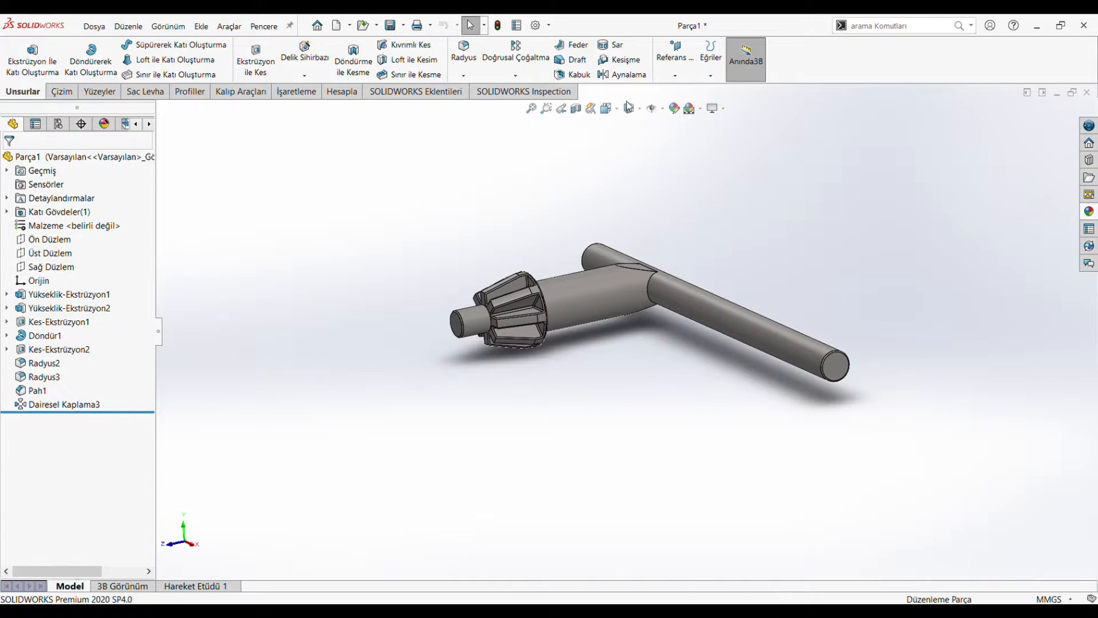
click(608, 108)
click(430, 331)
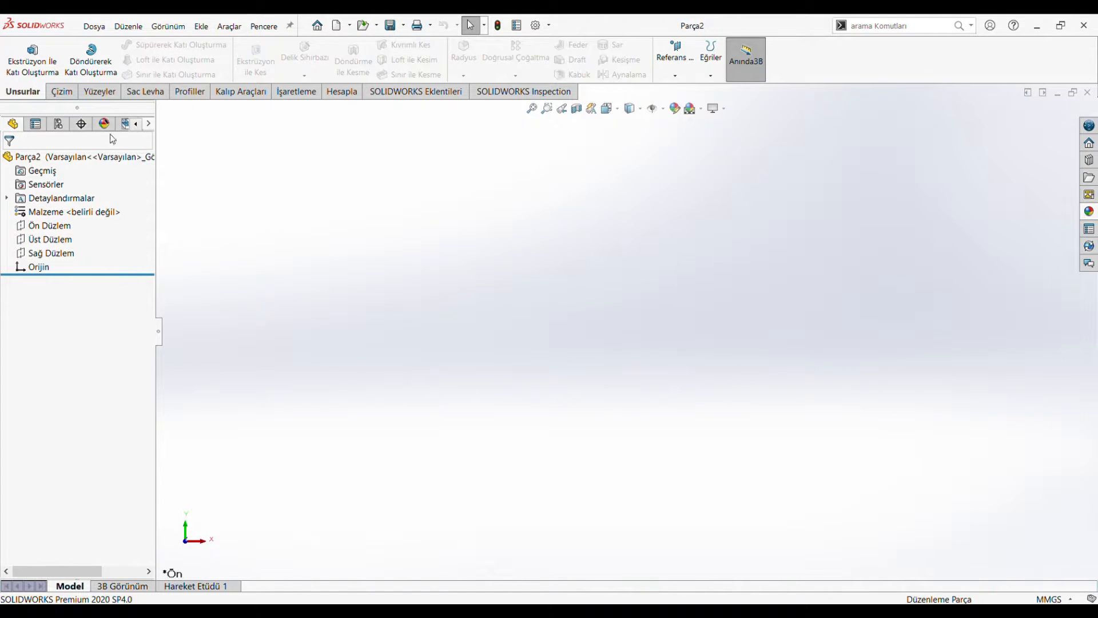
Step: Sketch a circle centred on the origin on the right plane (Sağ Düzlem) and set its diameter to 8 mm
click(56, 253)
click(68, 236)
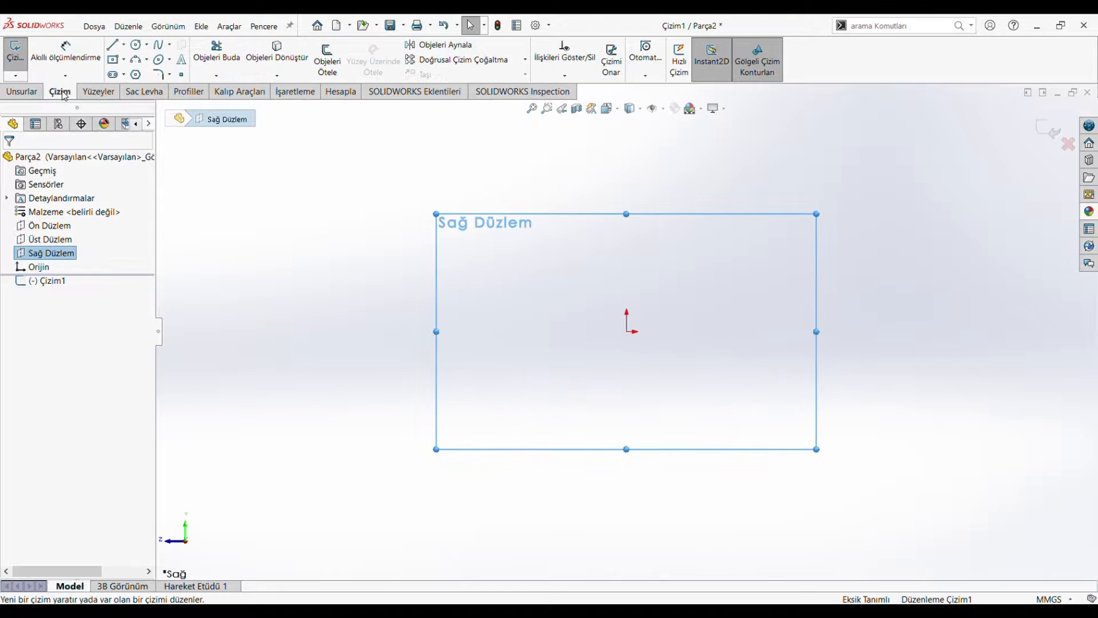
click(135, 45)
click(626, 331)
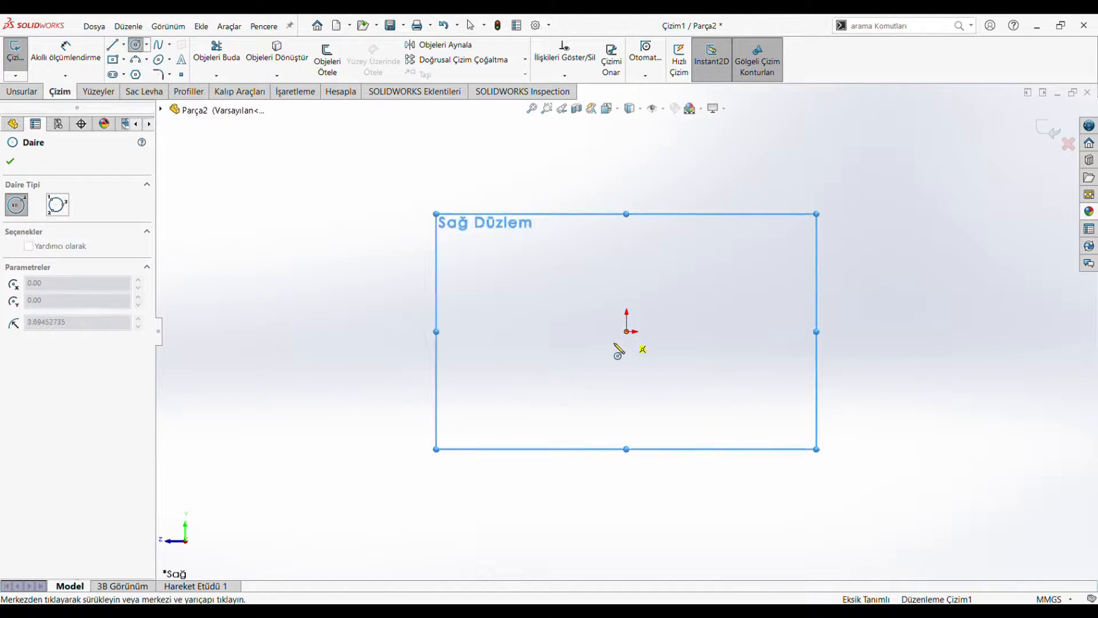
click(588, 369)
click(65, 51)
click(626, 279)
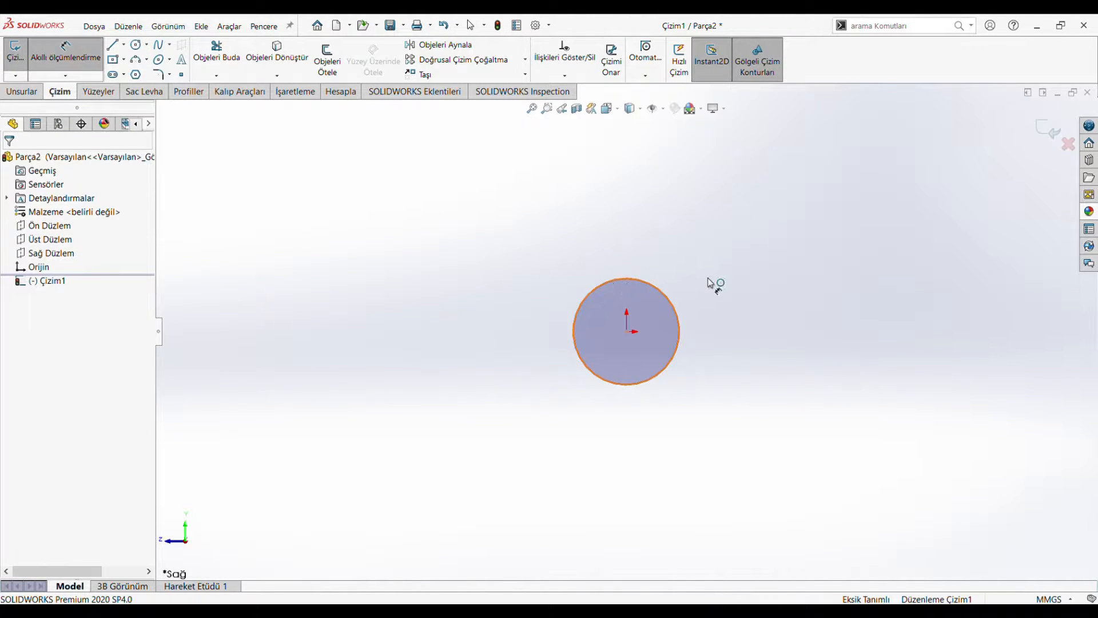
click(692, 289)
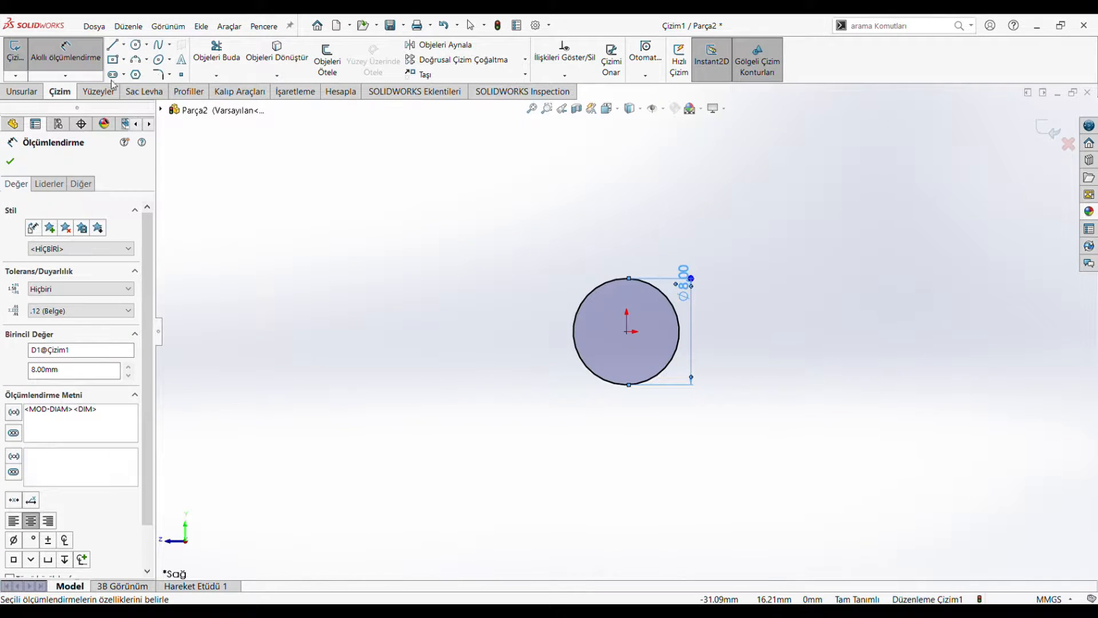
Step: Extrude the circle into a rod, 63 mm in the first direction and 18.5 mm in the second direction
click(26, 93)
click(42, 68)
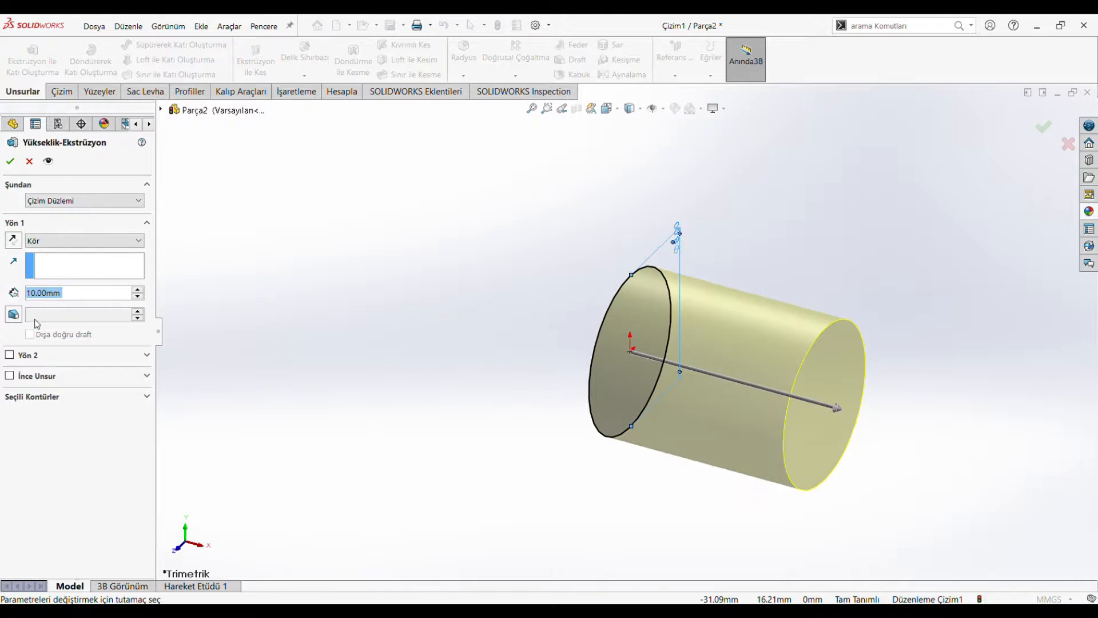
click(9, 357)
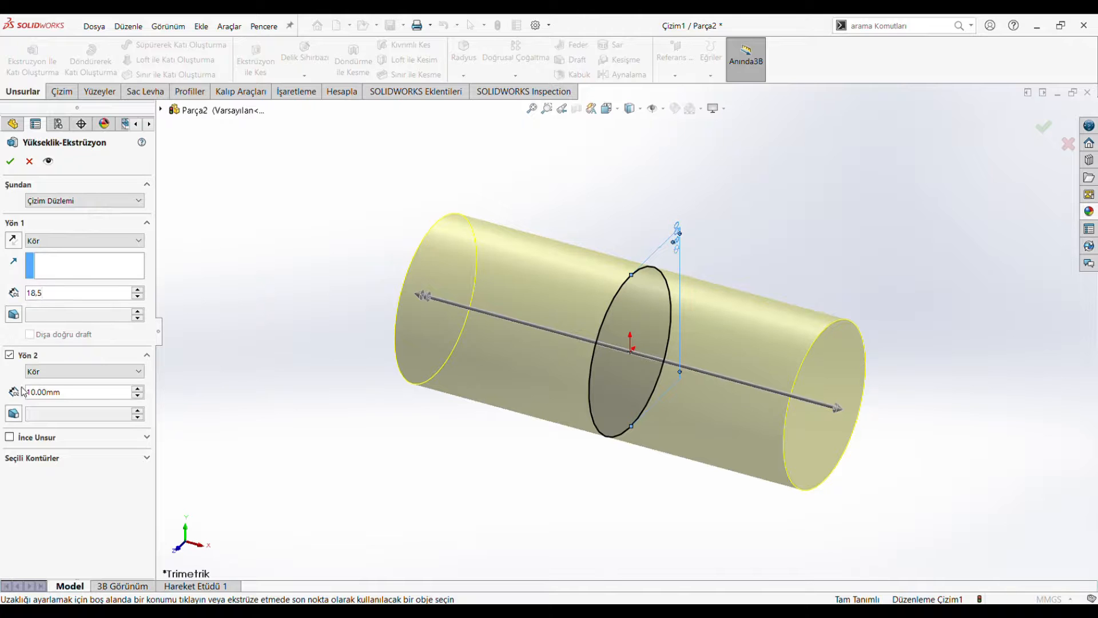
click(76, 398)
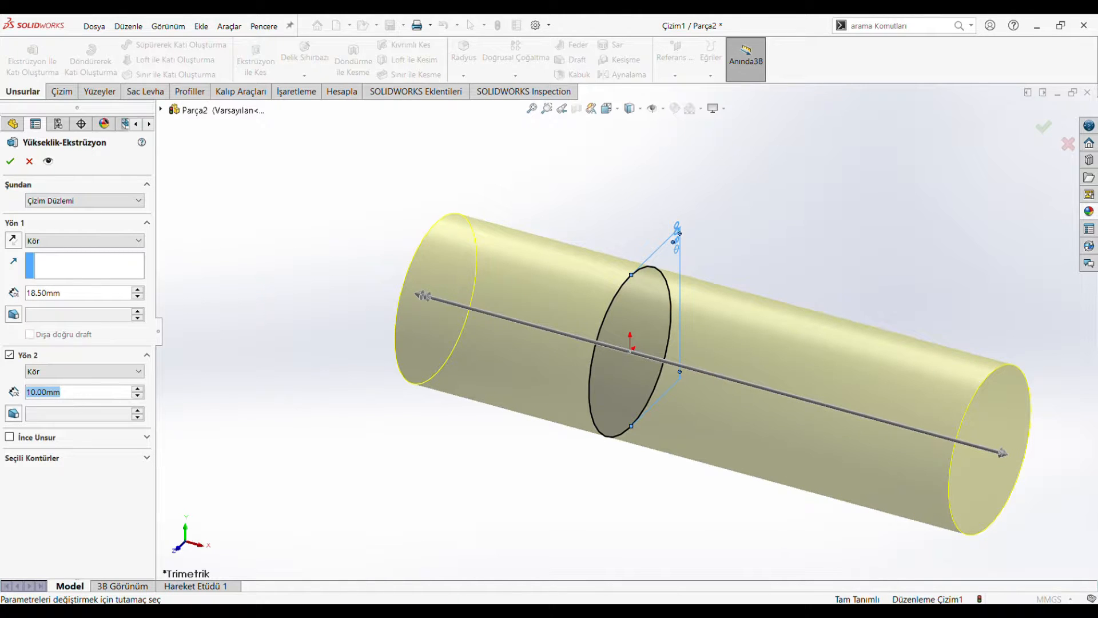
text(63)
key(Return)
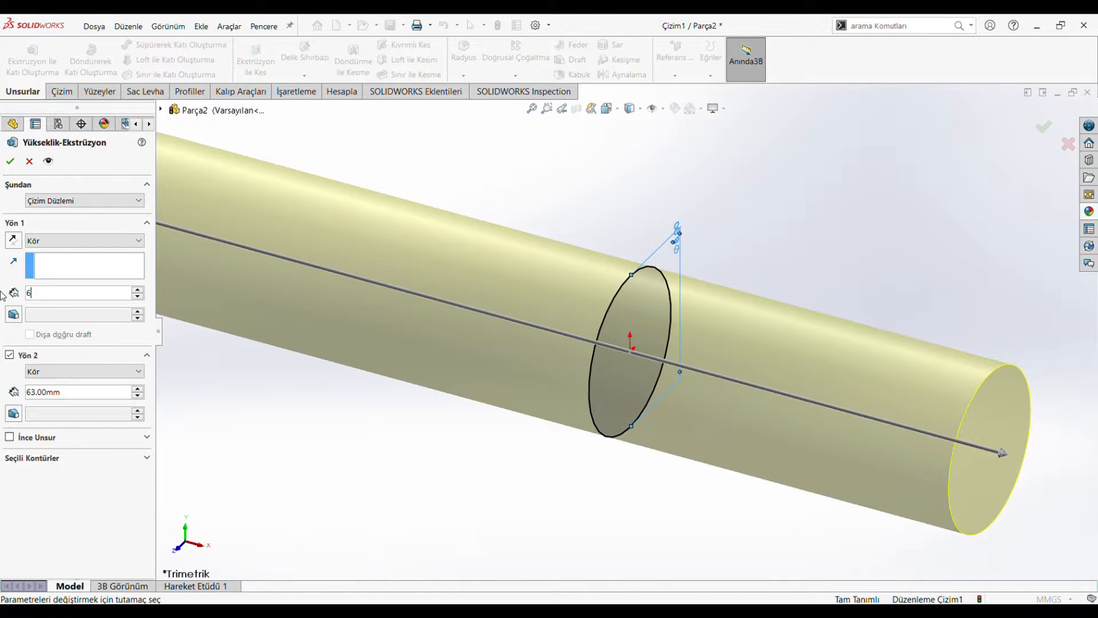
key(Return)
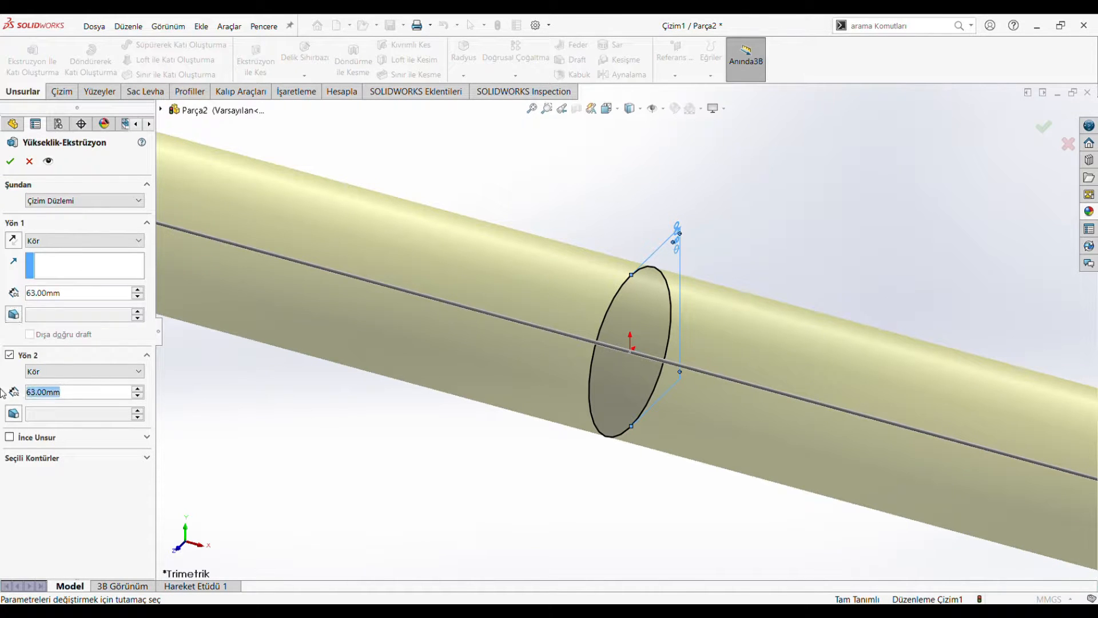
text(18.50)
key(Return)
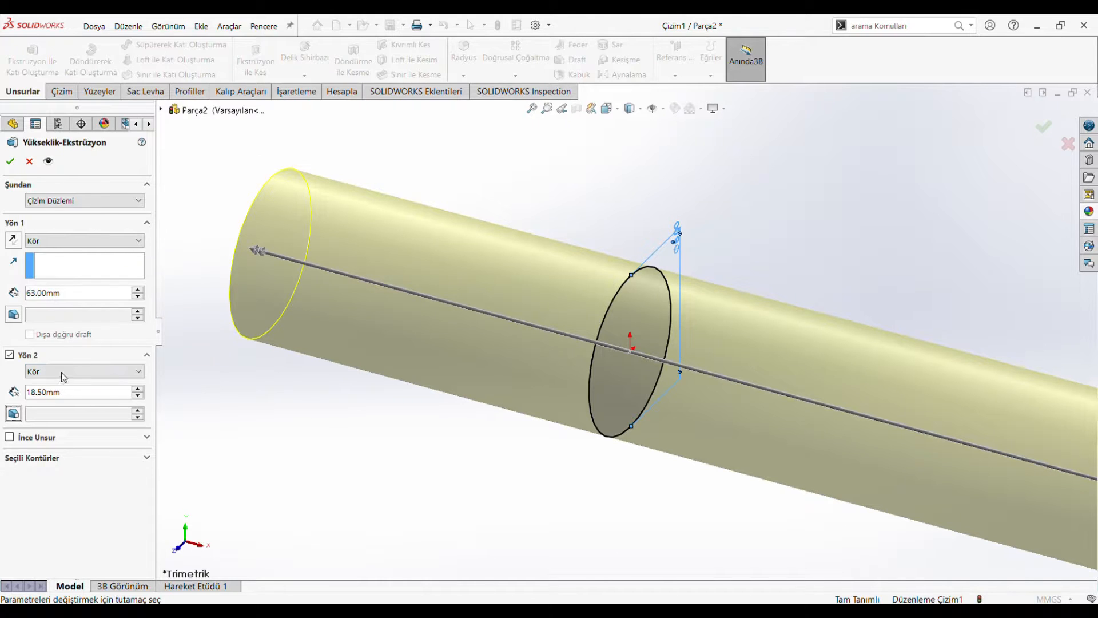
click(10, 161)
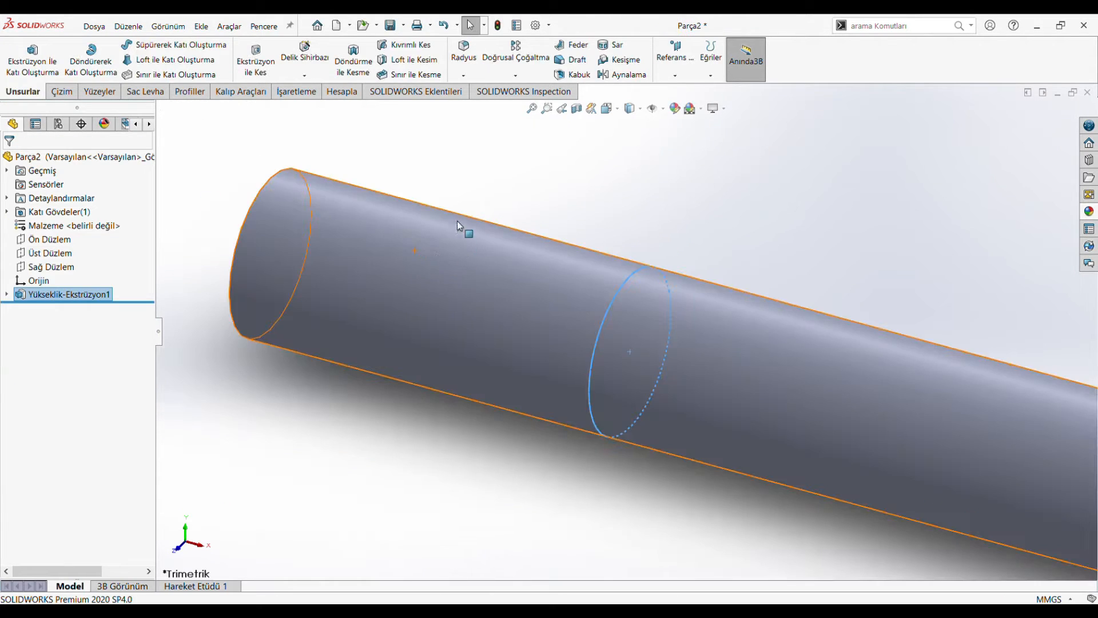
Step: Sketch a circle about 18 mm in diameter on the front plane (Ön Düzlem), centred on the origin
scroll(458, 221, up, 5)
click(266, 218)
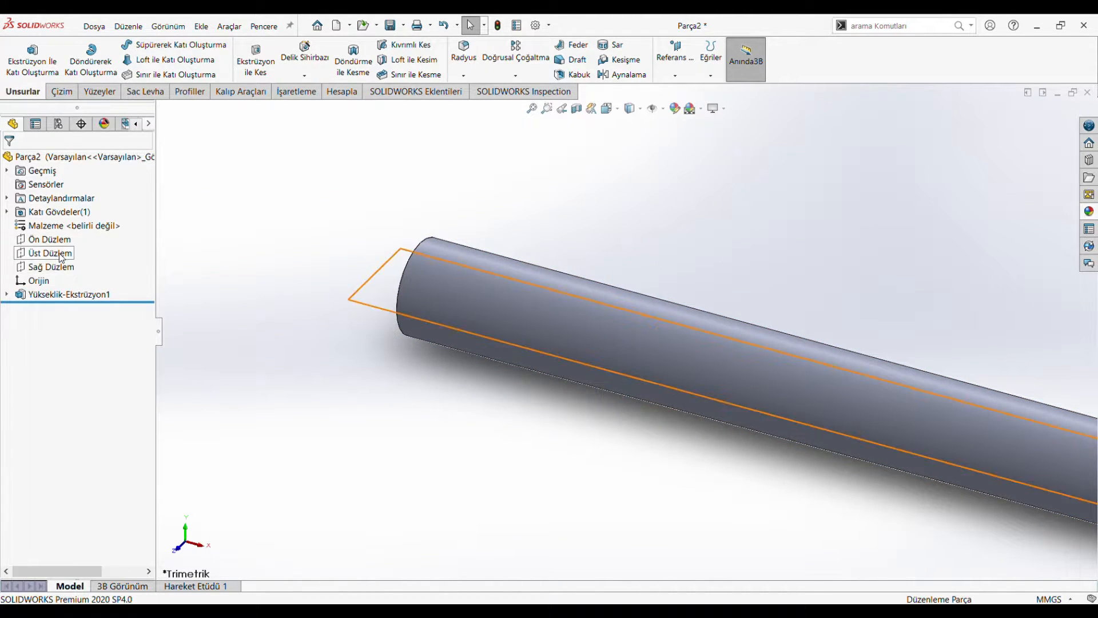
scroll(382, 259, up, 6)
scroll(723, 371, down, 3)
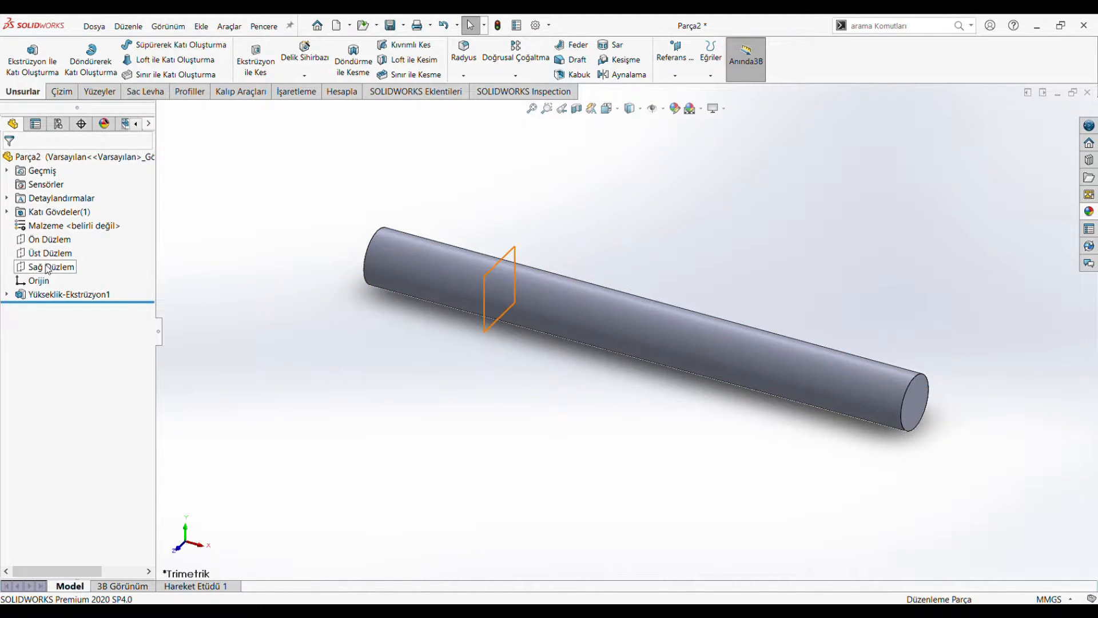
click(50, 240)
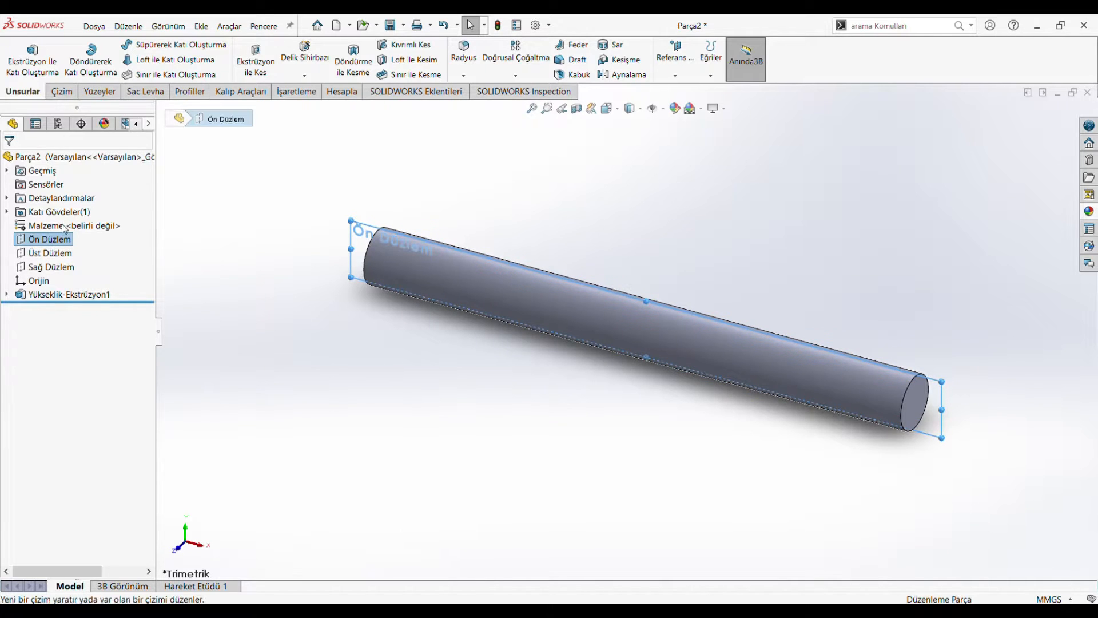
click(64, 228)
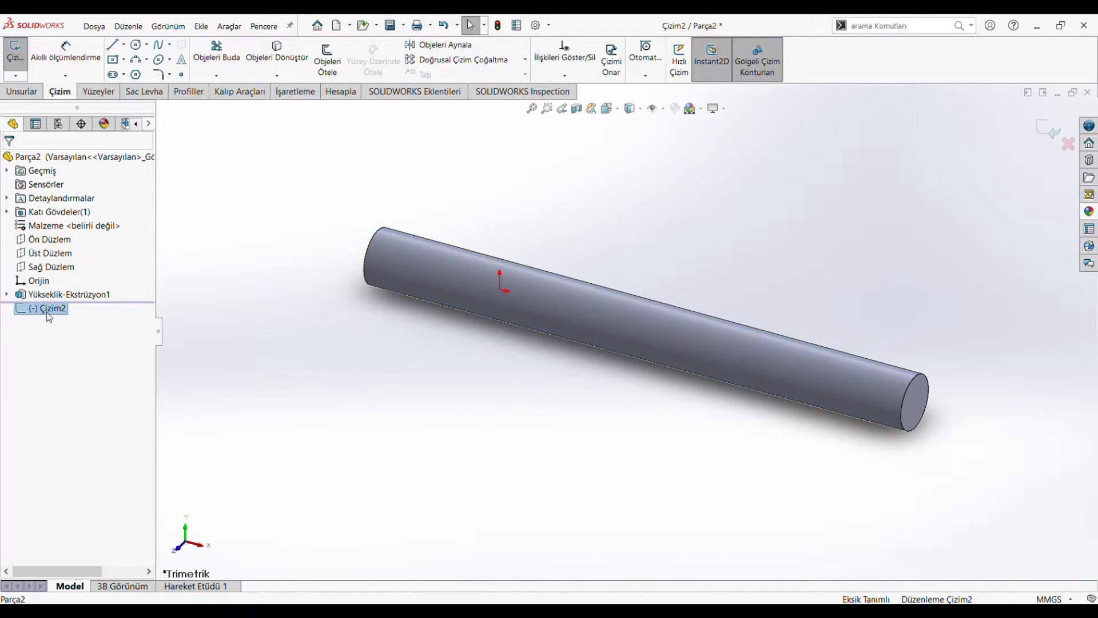
click(136, 44)
click(479, 331)
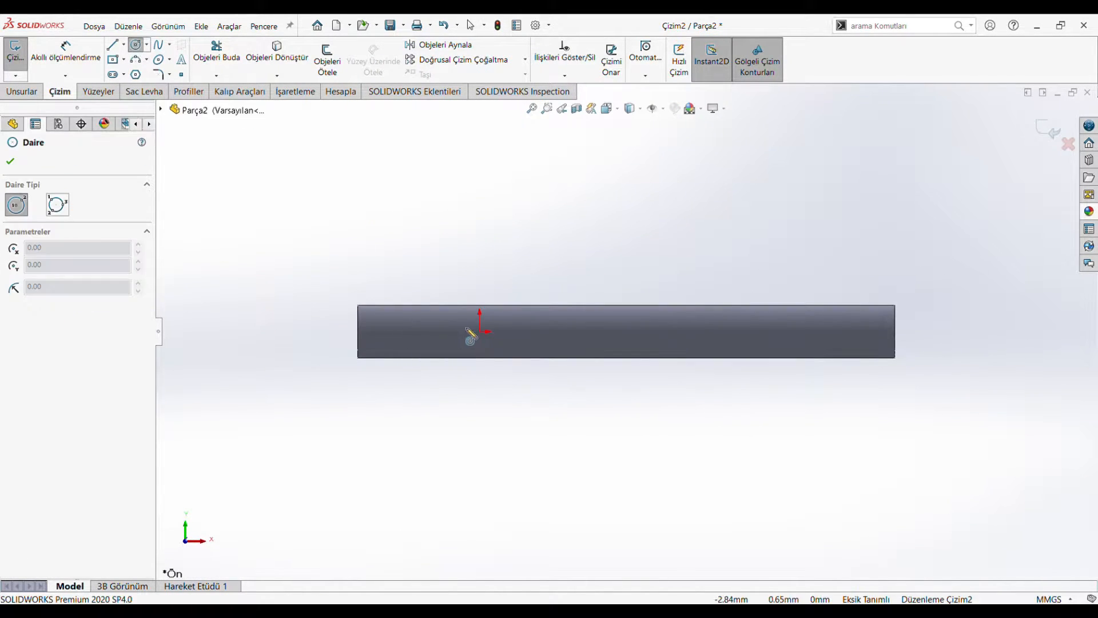
click(460, 387)
Step: Set the diameter of the front-plane circle to 8 mm and finish the sketch
click(66, 51)
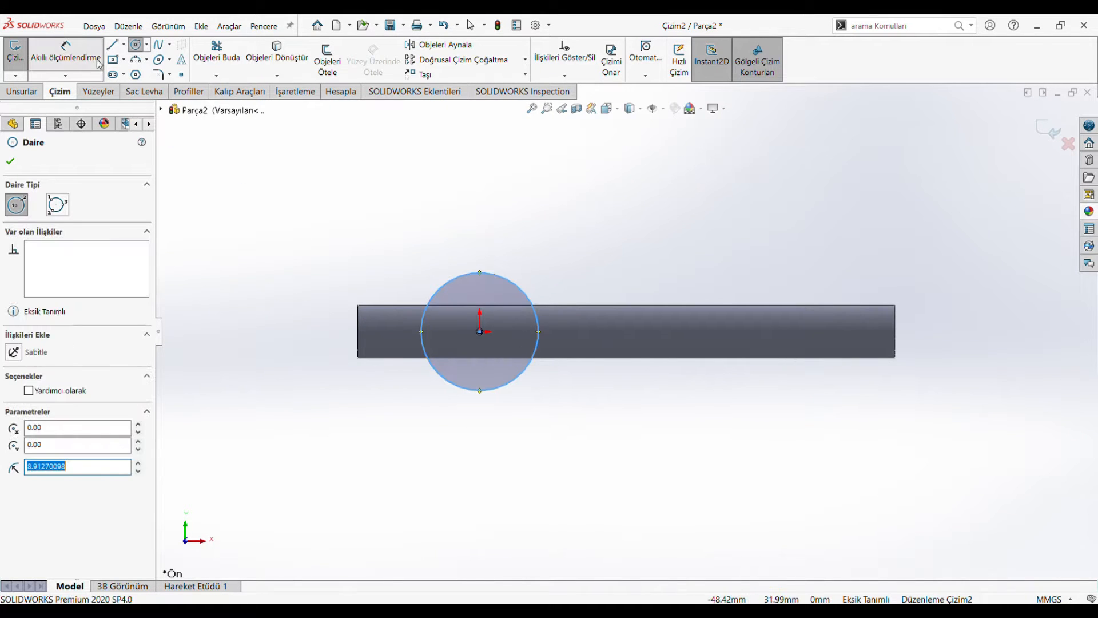
click(523, 290)
click(542, 284)
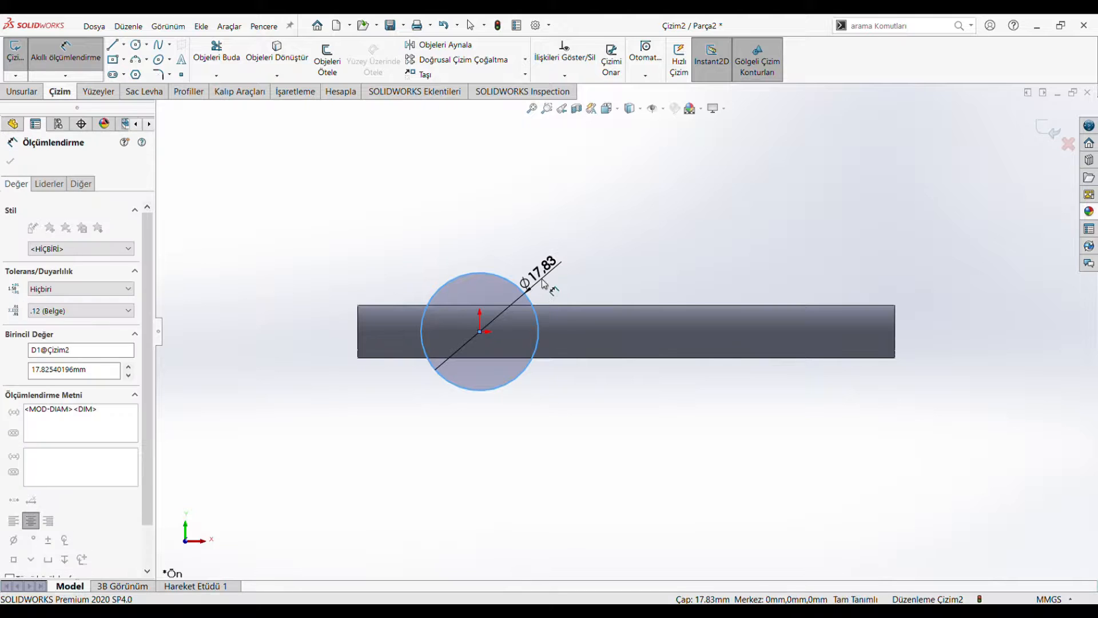
text(8)
key(Return)
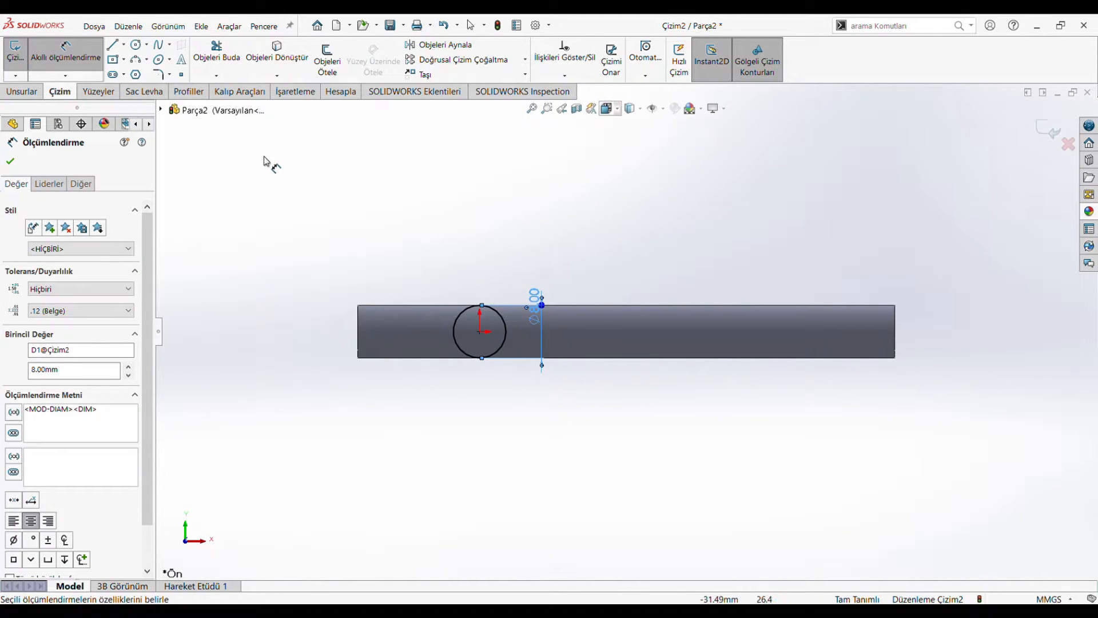
click(1048, 130)
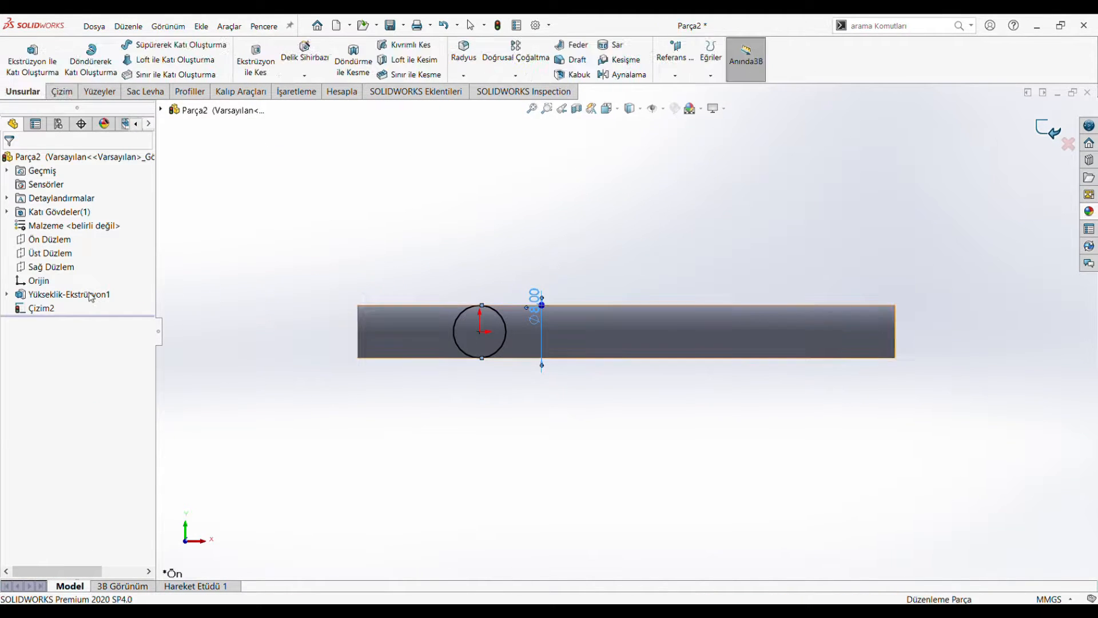
Step: Edit the rod's base sketch and set its circle's diameter to 5 mm
click(73, 294)
click(96, 256)
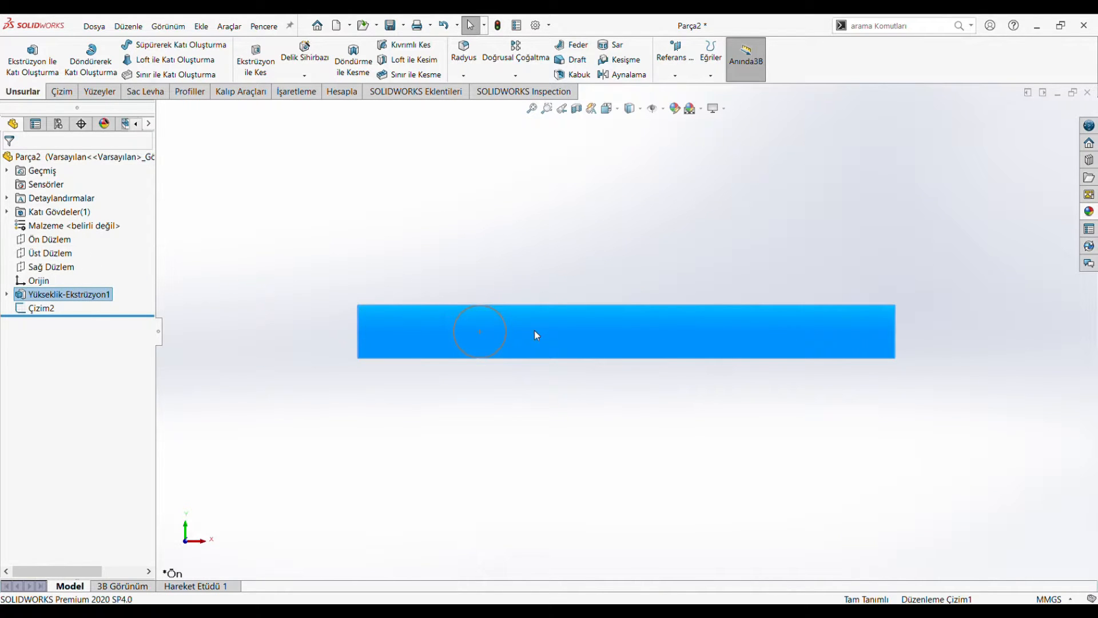
mouse_move(501, 379)
middle_down()
mouse_move(441, 384)
mouse_move(526, 312)
middle_up()
double_click(539, 311)
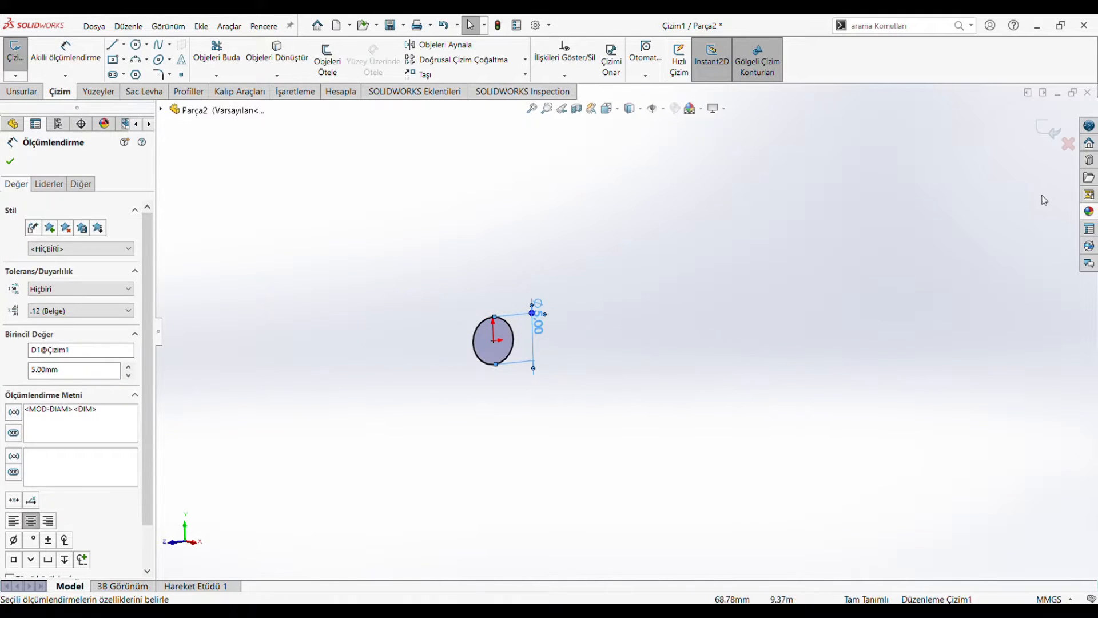
click(1040, 135)
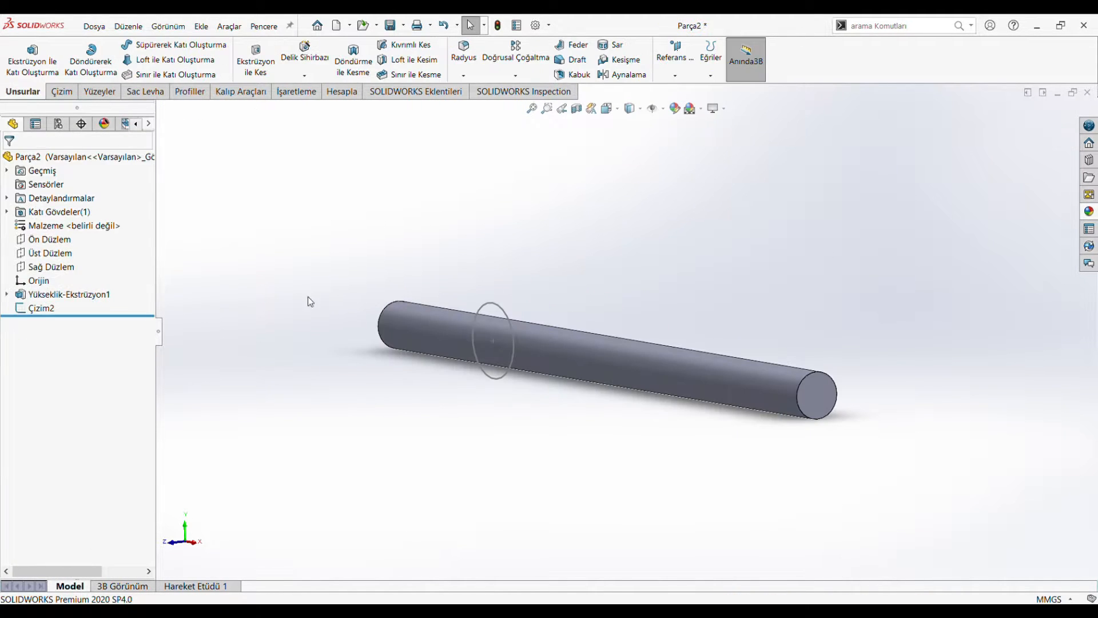
Step: Extrude the 8 mm circle on the front plane 21 mm, merging the result with the rod
click(47, 315)
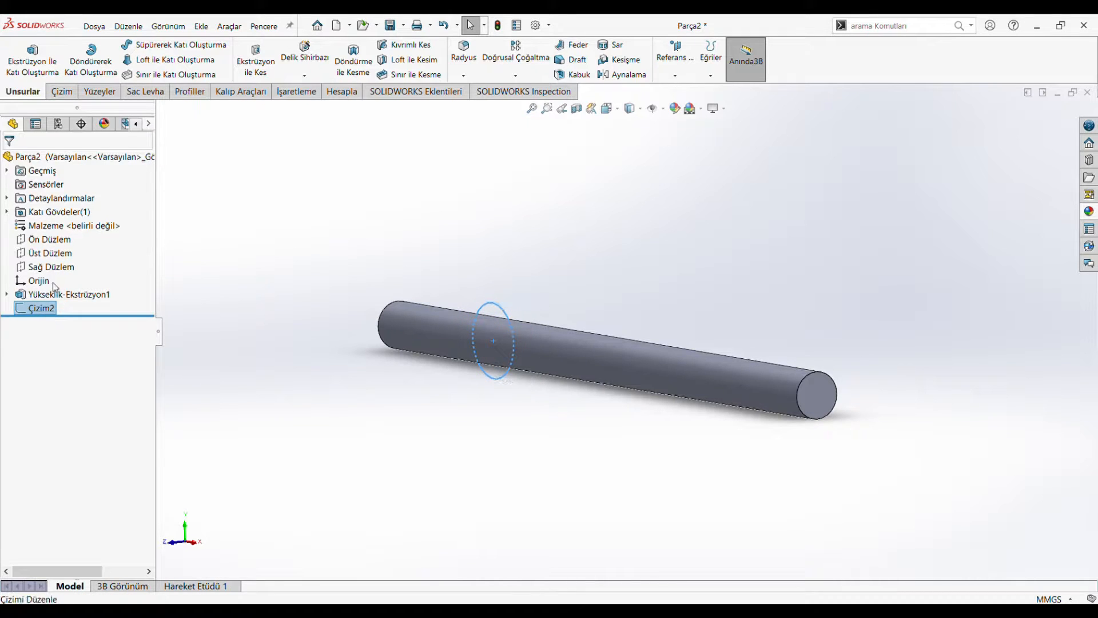
click(53, 282)
click(49, 305)
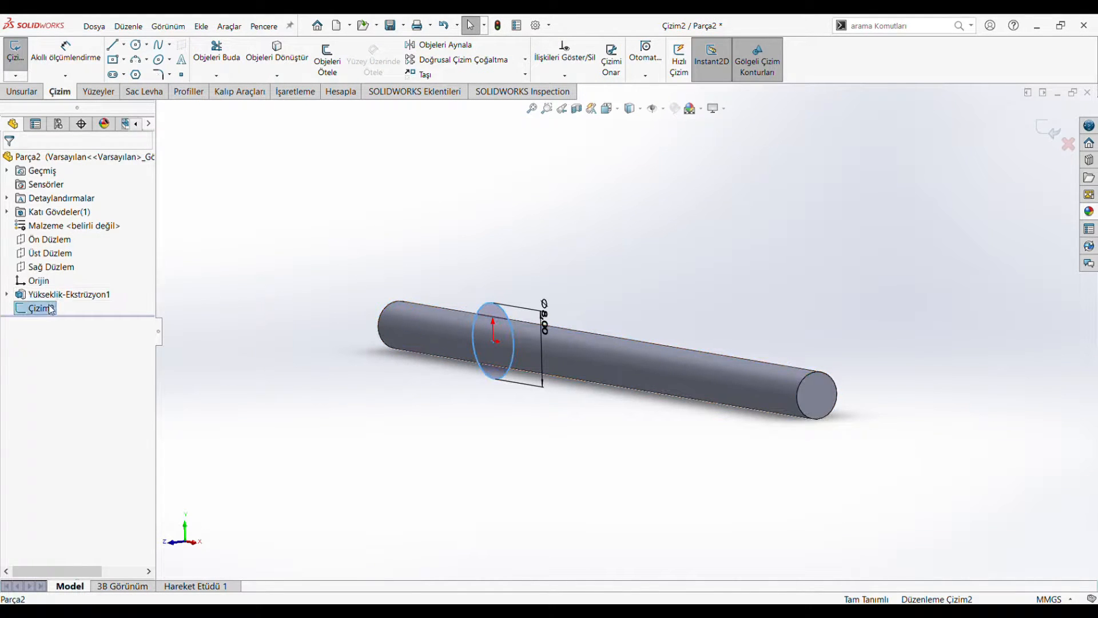
click(74, 296)
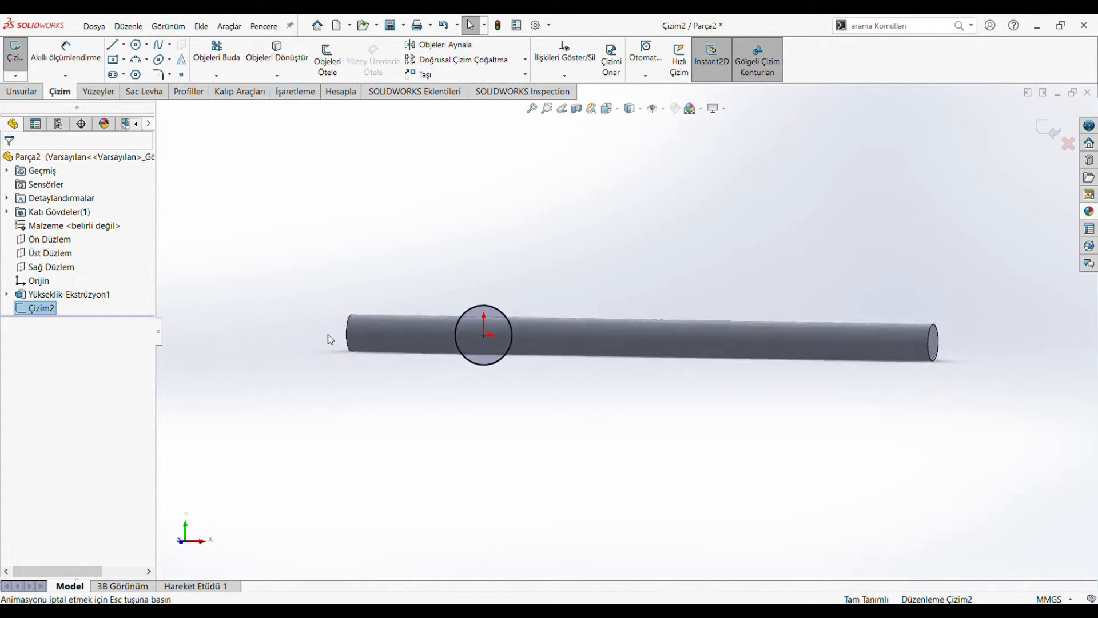
click(21, 91)
click(36, 75)
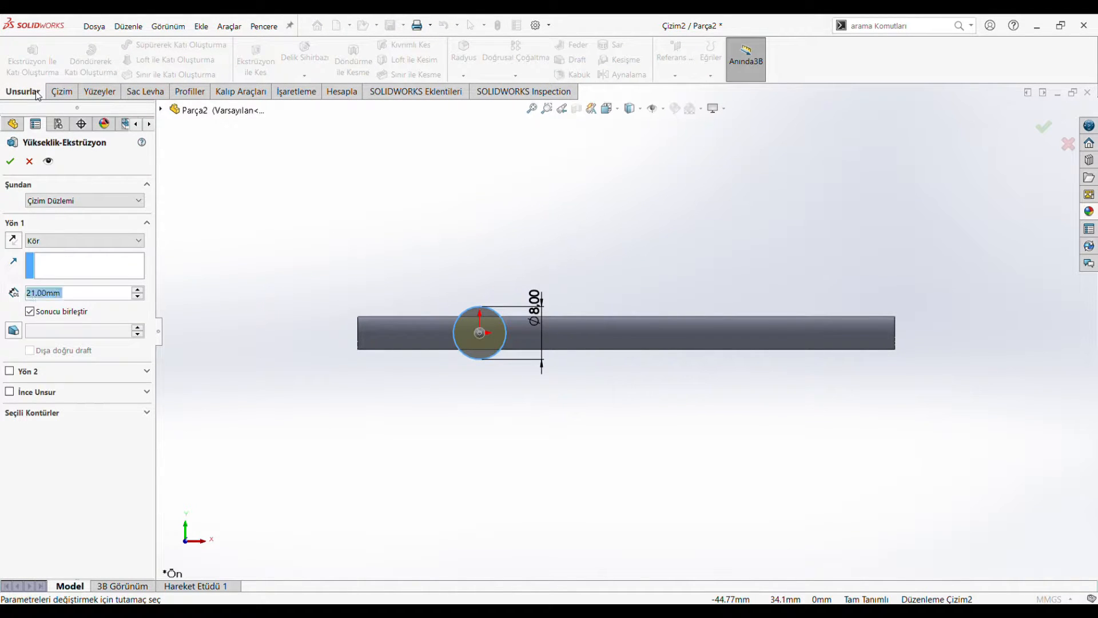
click(10, 161)
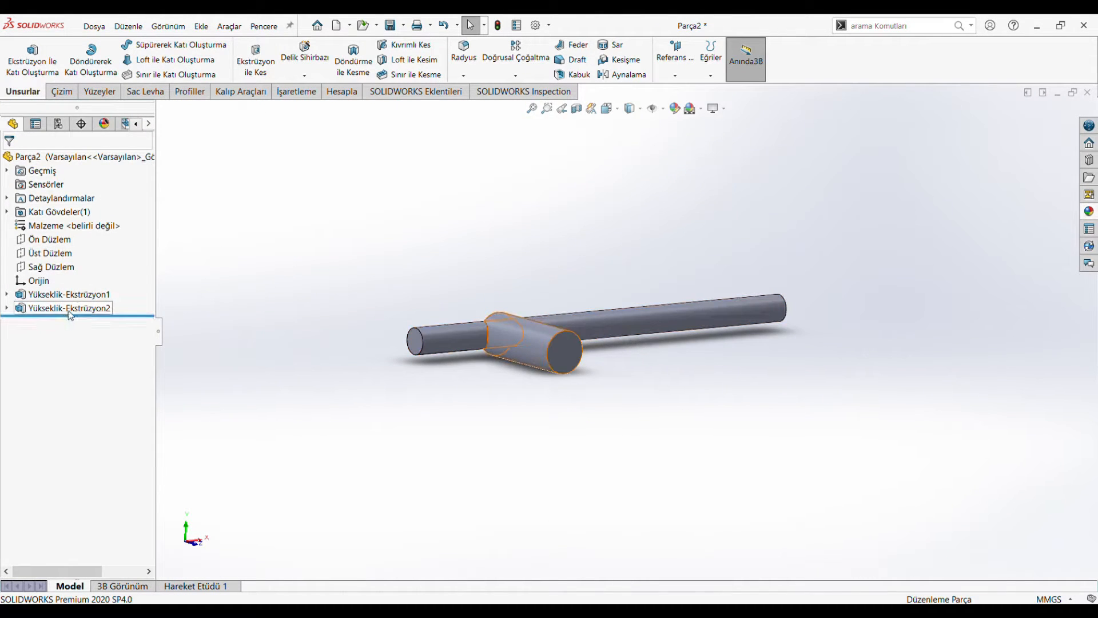
Step: On the right plane (Sağ Düzlem), sketch a closed triangle about 3.9 mm long at the shank's upper corner, touching the rod's top
click(50, 268)
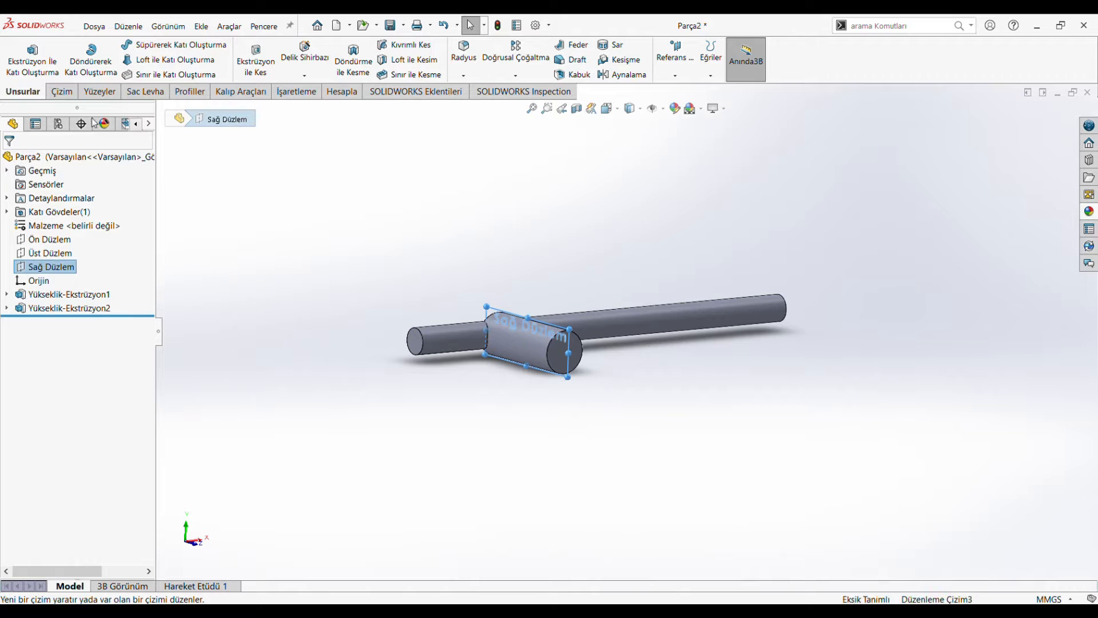
click(56, 322)
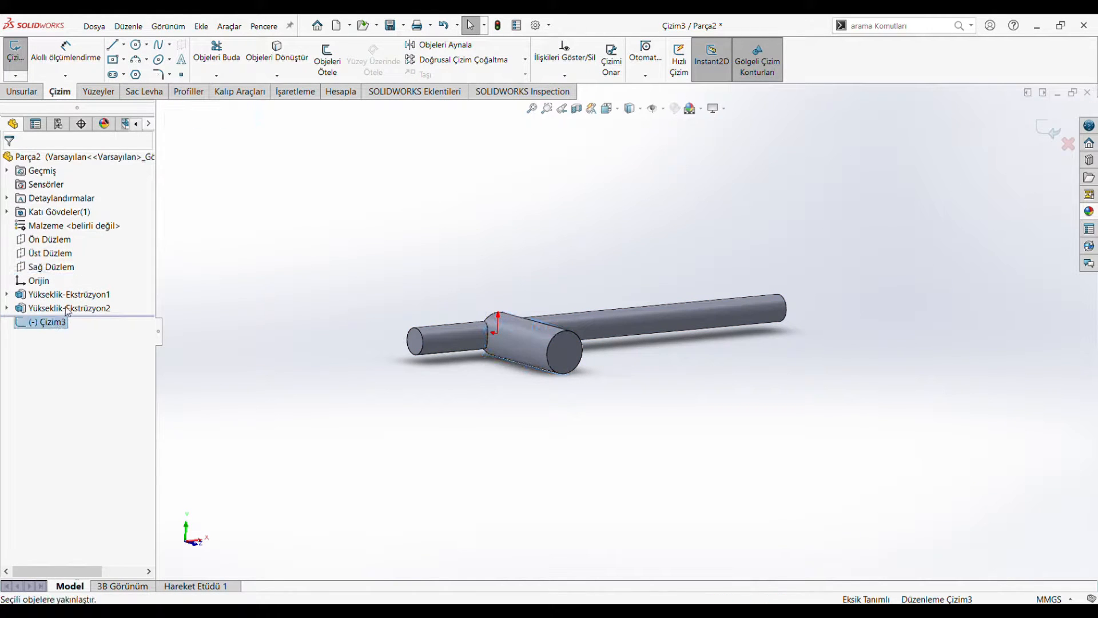
click(117, 45)
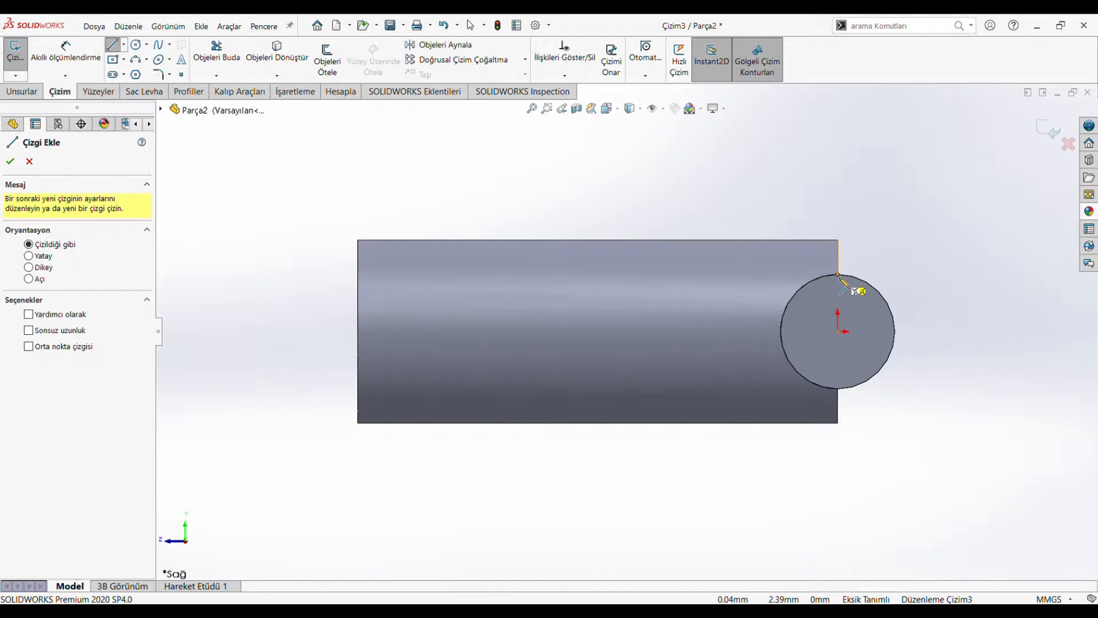
click(839, 276)
click(839, 239)
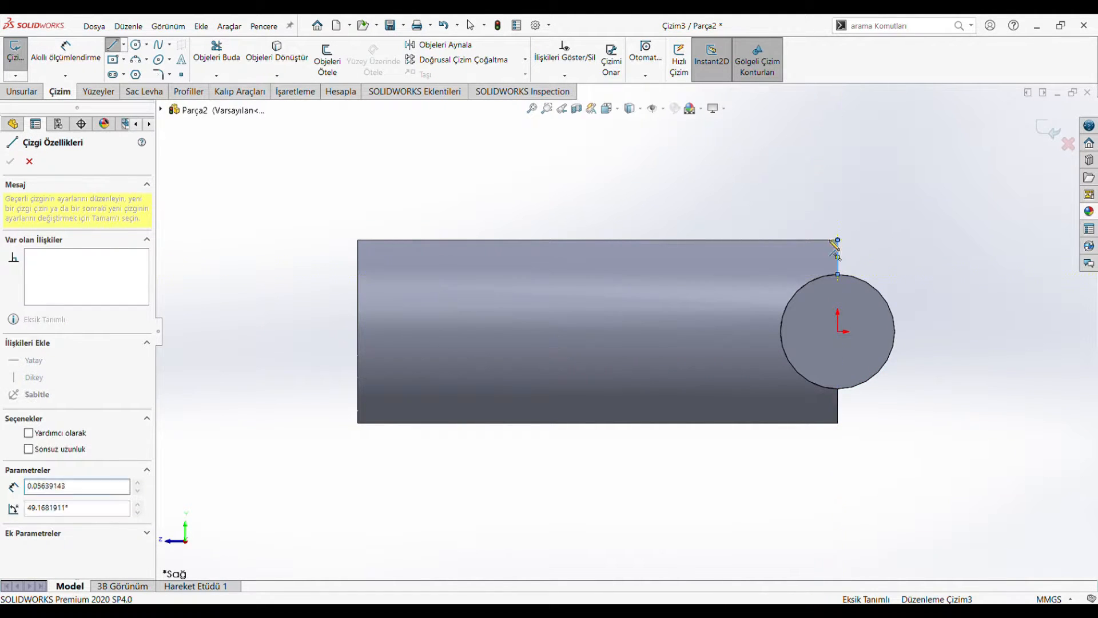
click(749, 240)
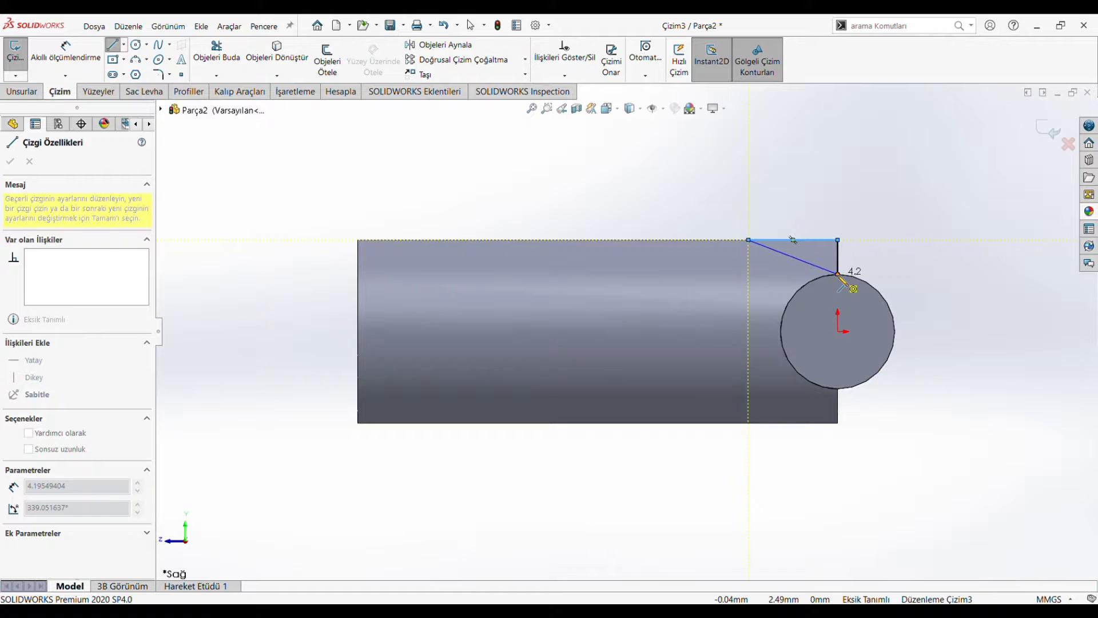
click(838, 274)
Step: Dimension the angle between the triangle's horizontal and sloped lines and set it to 15°
click(77, 56)
click(824, 252)
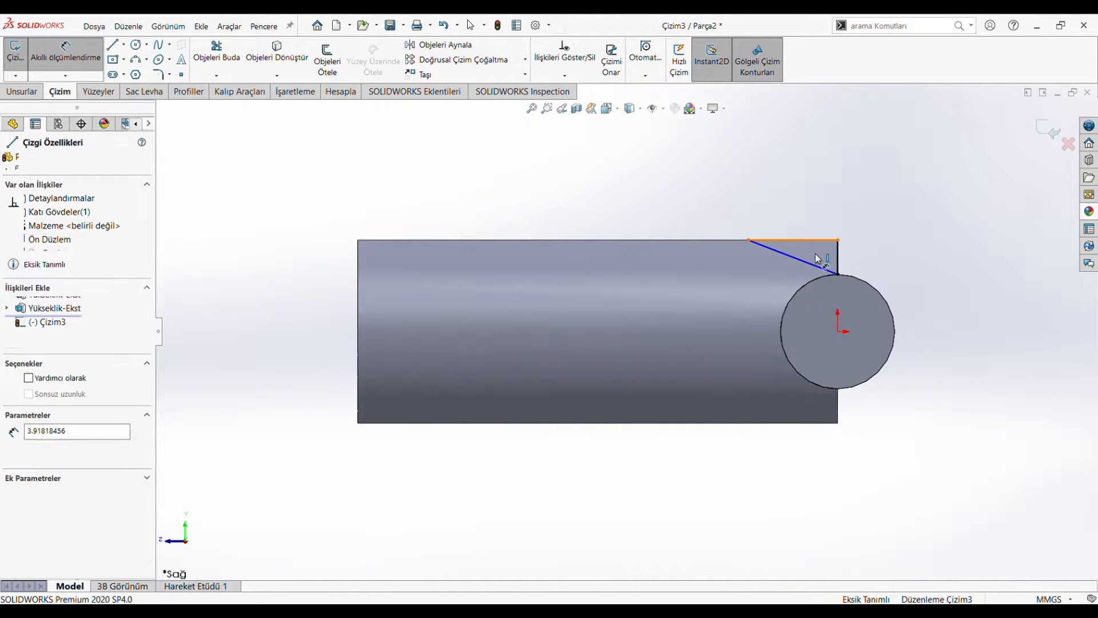
click(795, 241)
click(821, 262)
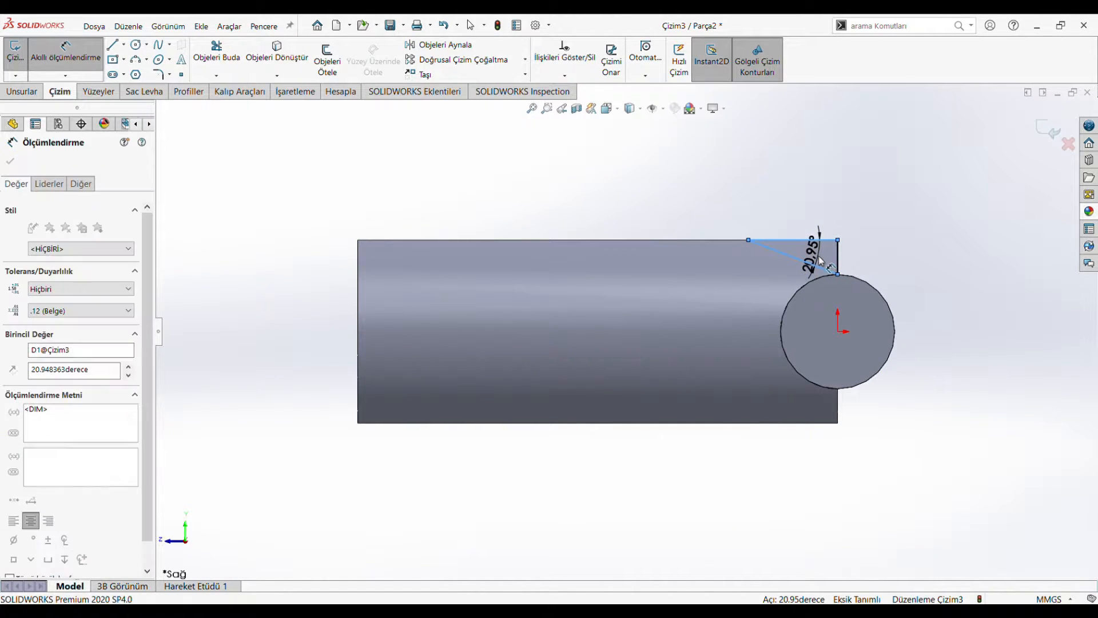
text(15)
key(Return)
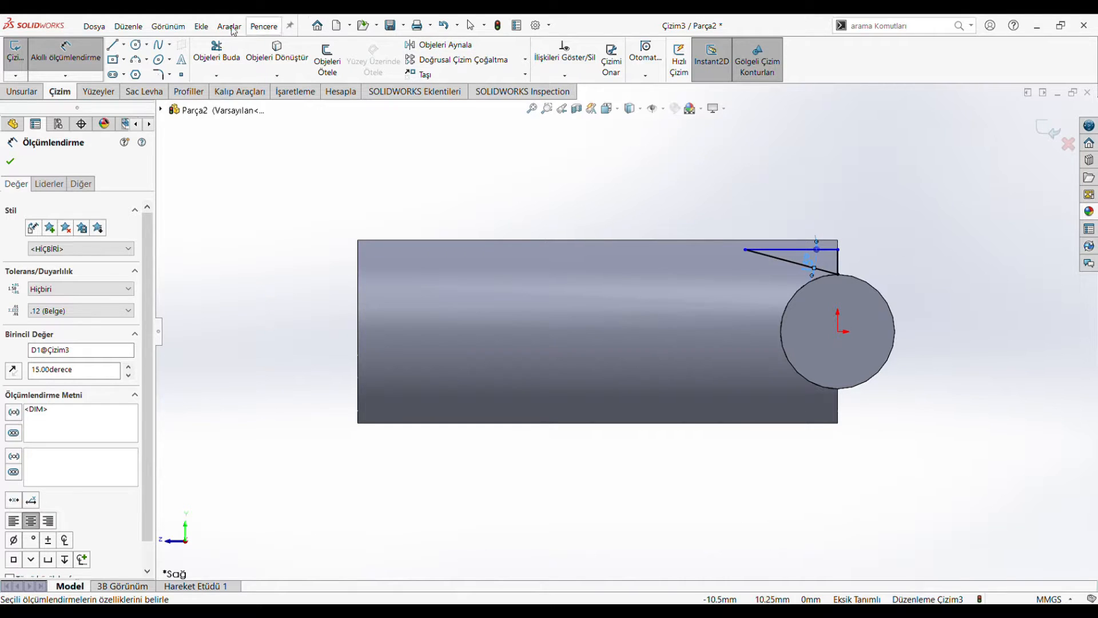
click(11, 164)
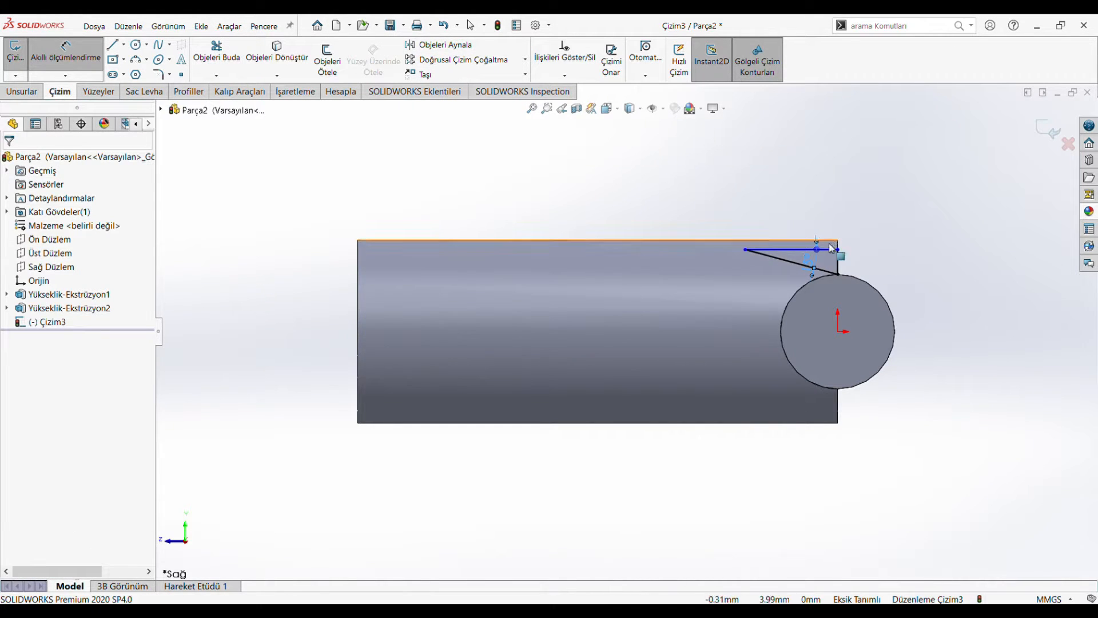
Step: Set the distance between the triangle's horizontal line and the shank's upper edge to 0 mm
click(788, 246)
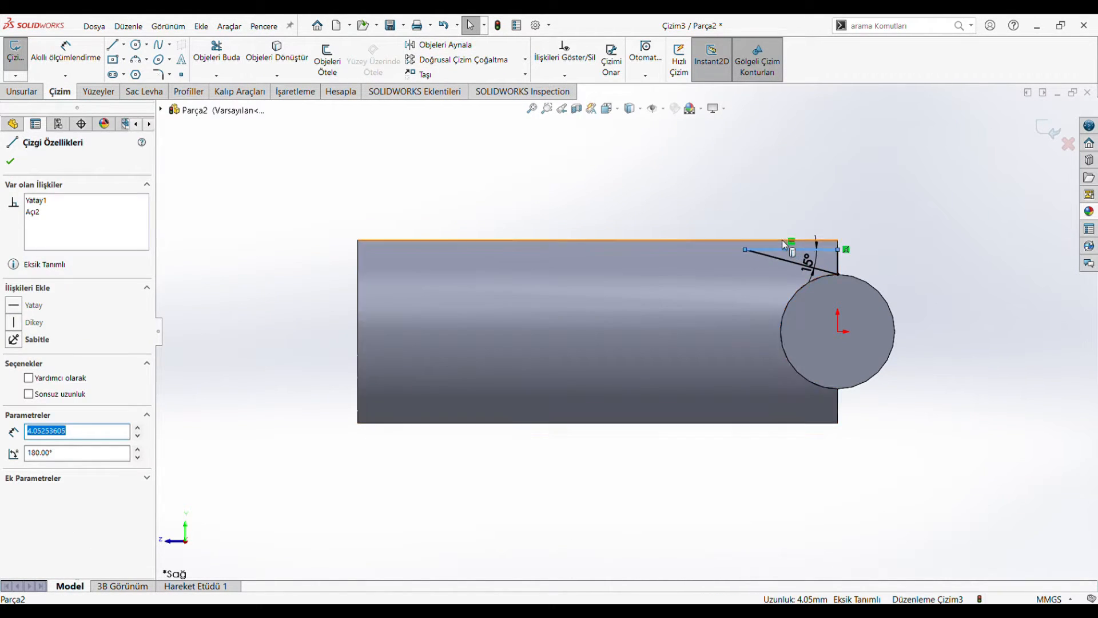
ctrl+click(781, 244)
click(646, 143)
click(68, 52)
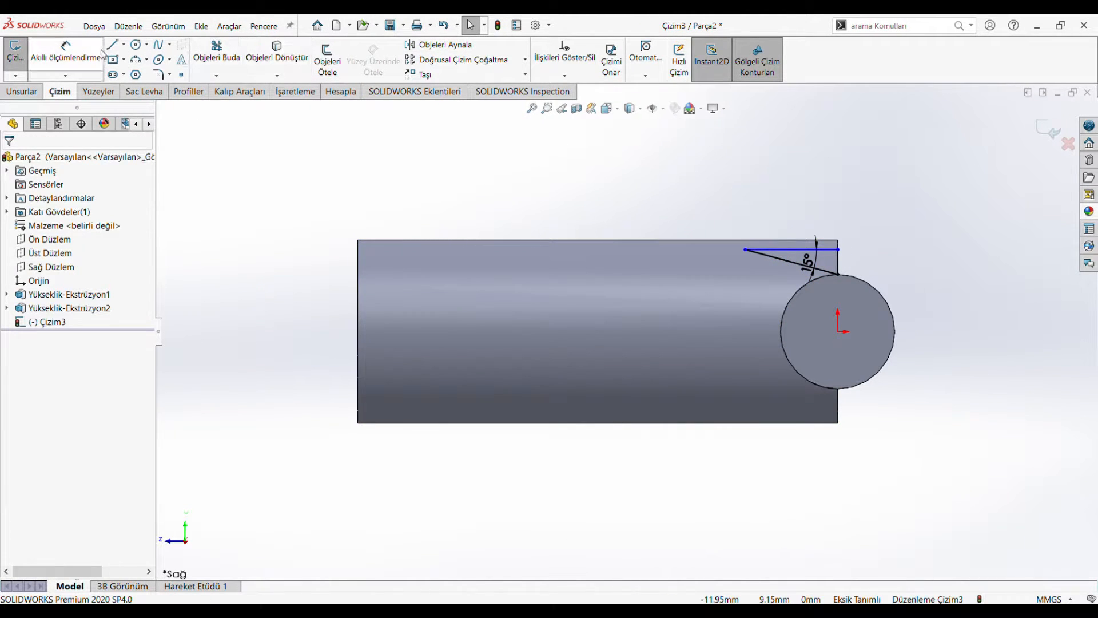
click(789, 250)
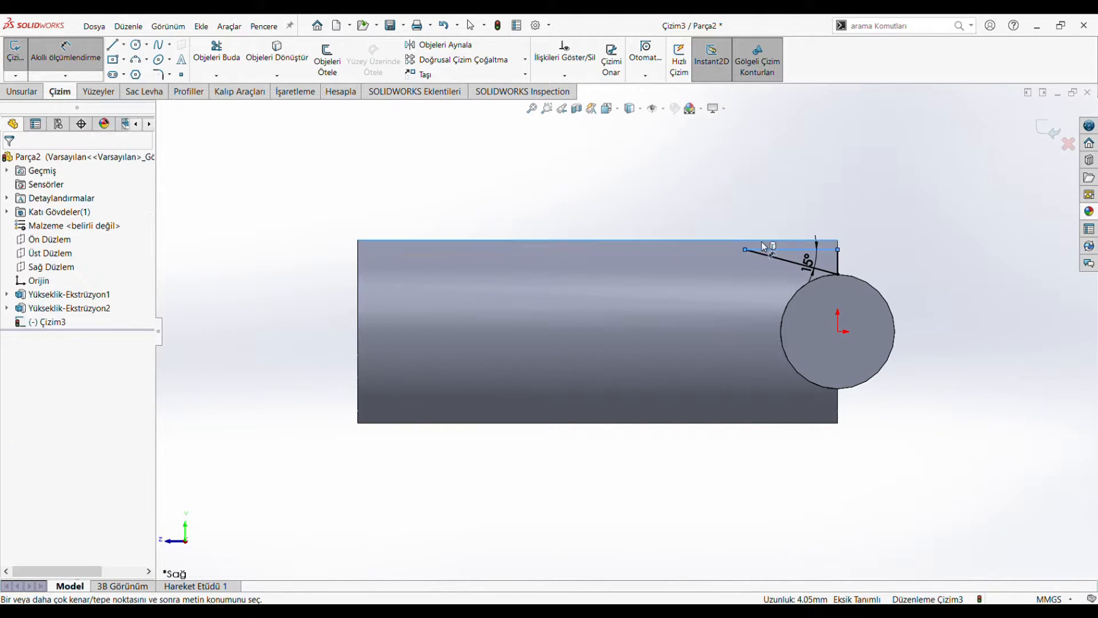
click(725, 240)
click(726, 251)
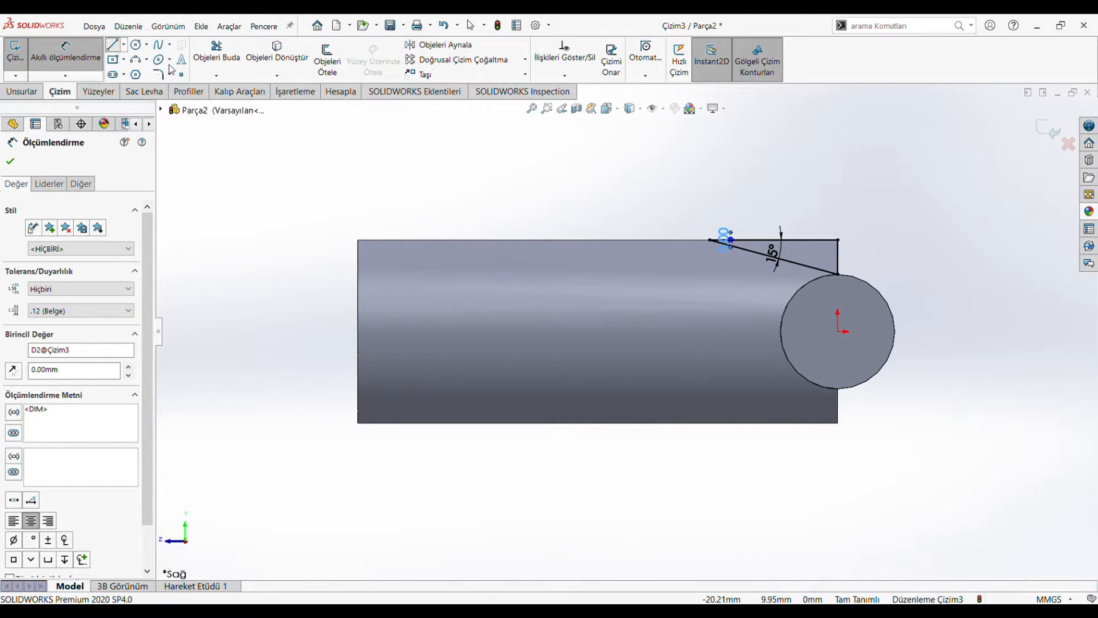
Step: Sketch a horizontal line about 6.4 mm long from the origin along the shank's axis and make it construction geometry
click(120, 47)
click(838, 331)
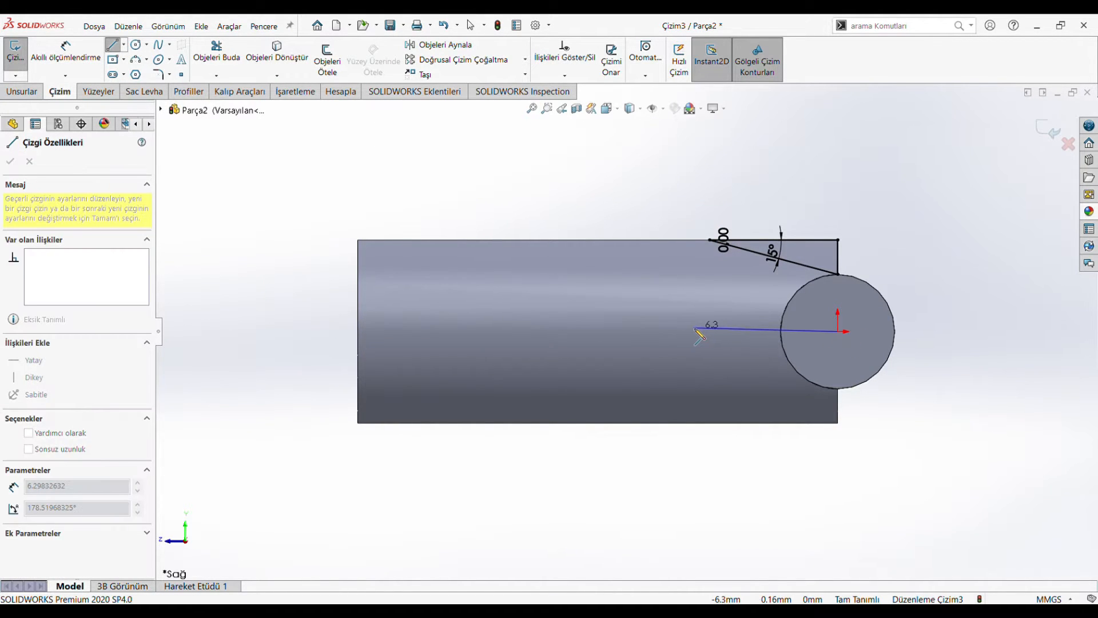
key(Escape)
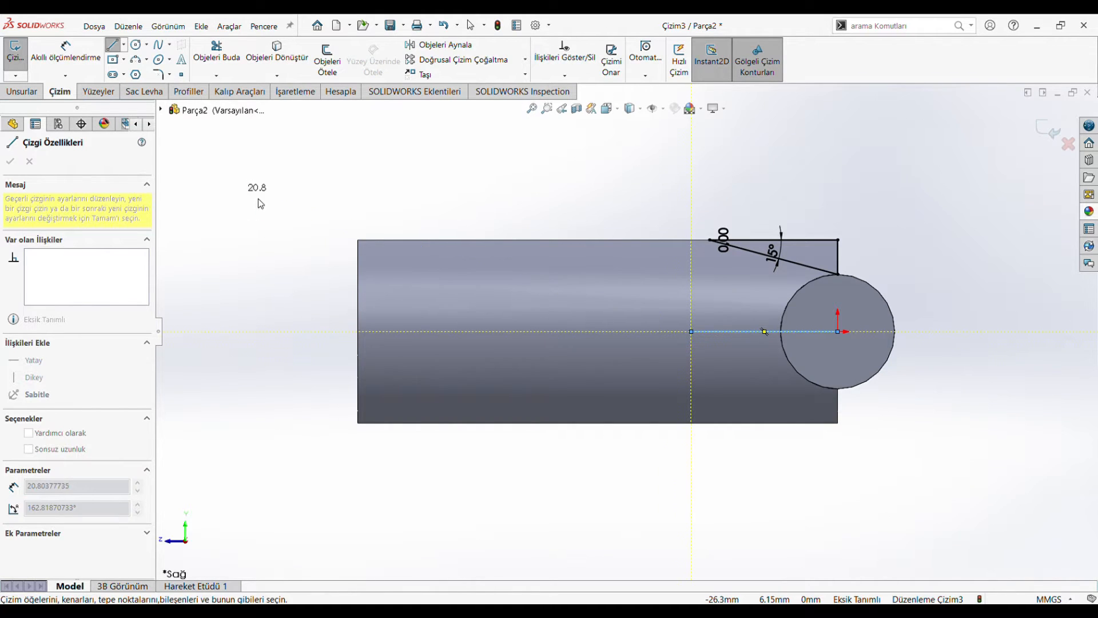
click(732, 333)
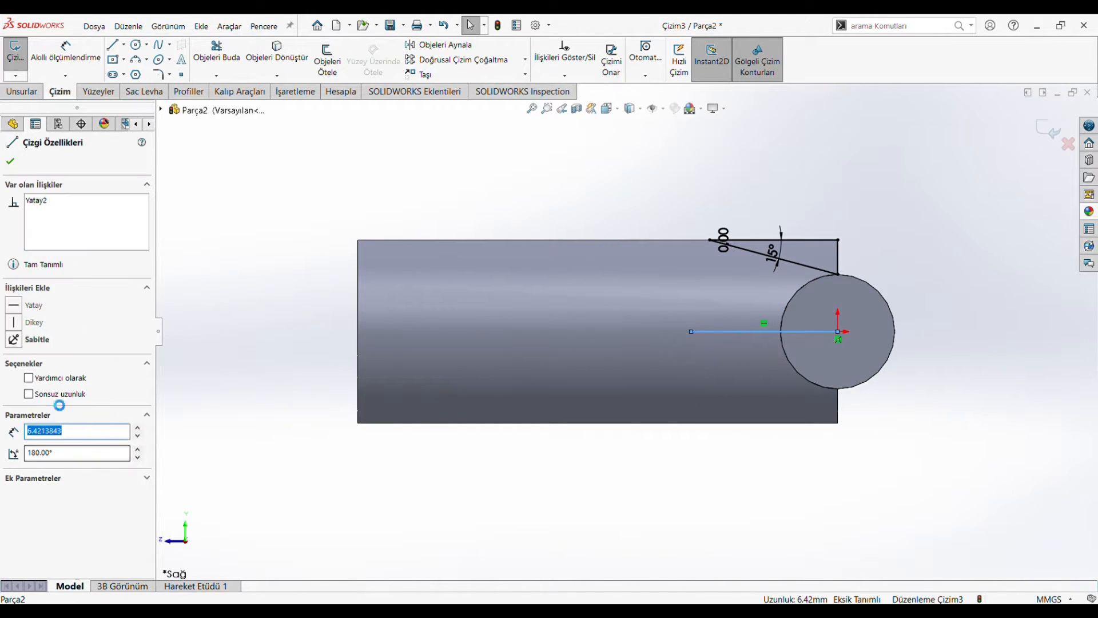
click(11, 164)
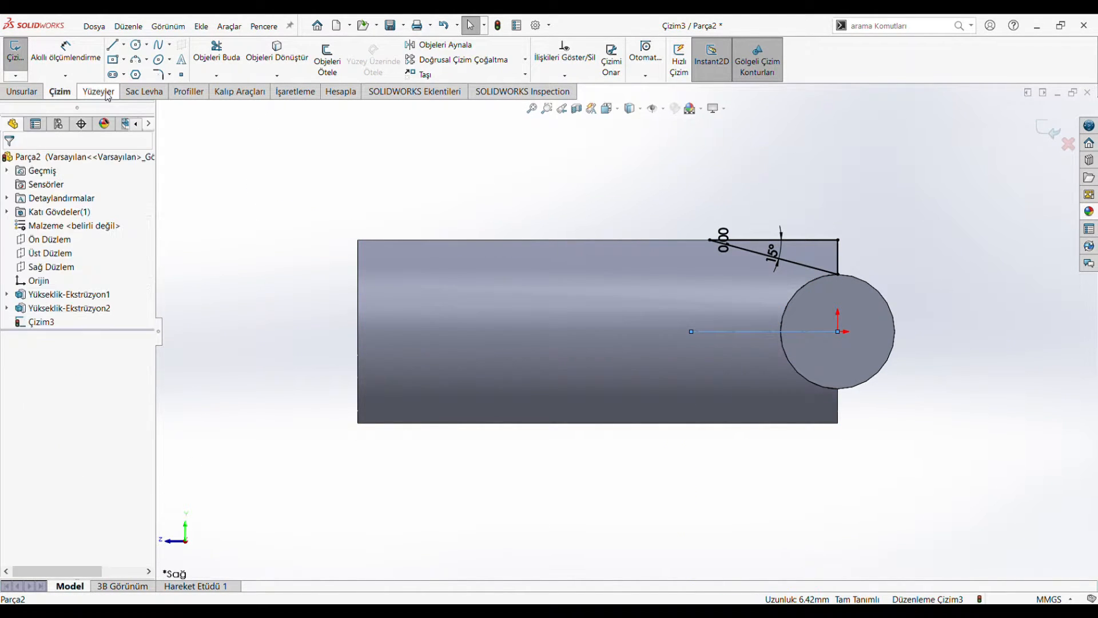
Step: Mirror the triangle's three lines about the horizontal centreline, keeping the originals
click(439, 44)
drag(906, 191, 661, 278)
click(53, 365)
click(739, 332)
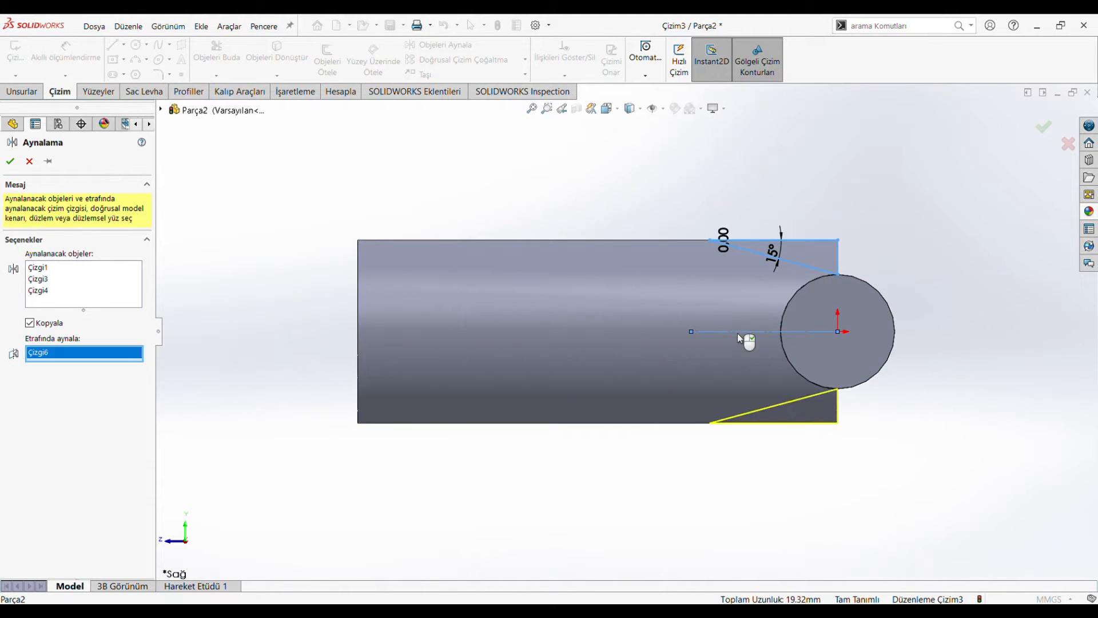
click(9, 160)
Step: Extrude-cut both triangles 21 mm through the shank, symmetrically about the sketch plane
click(26, 92)
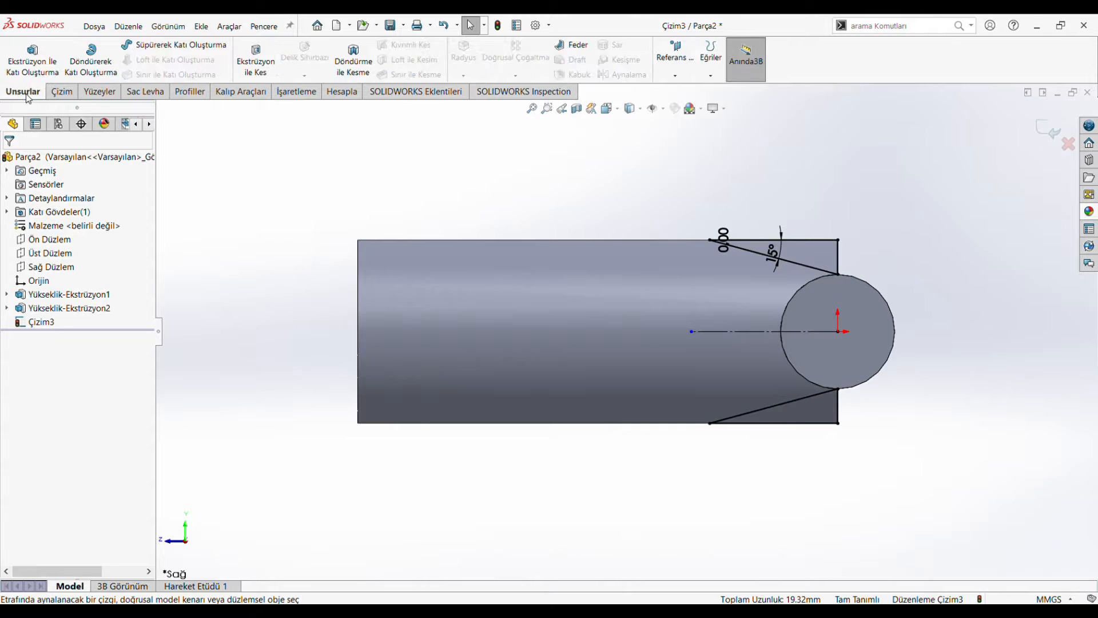
click(258, 61)
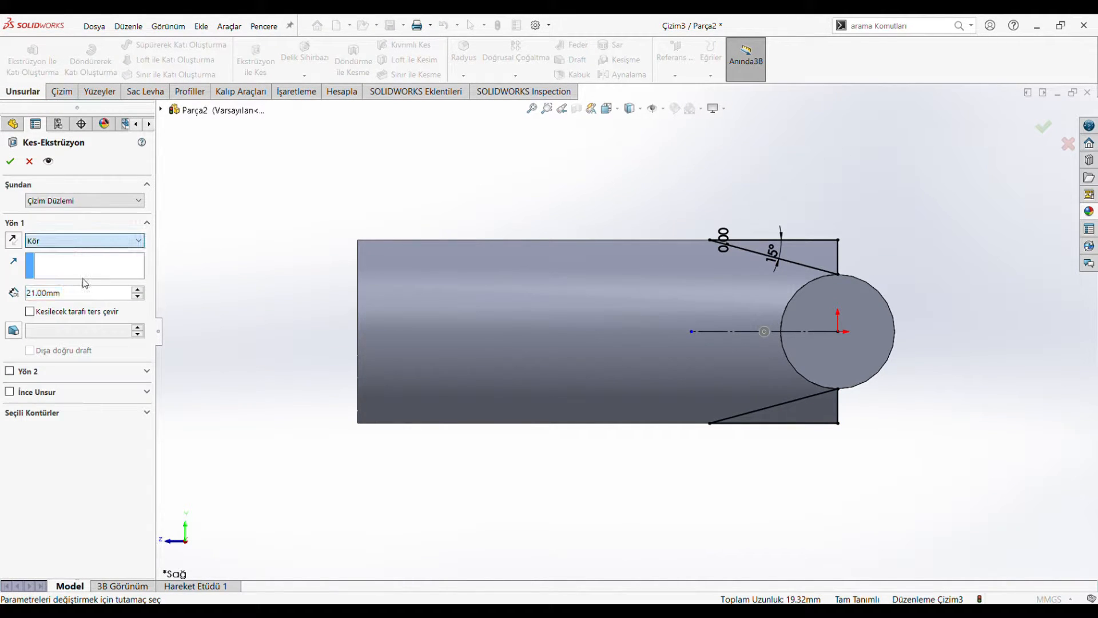
click(72, 329)
middle_drag(228, 331, 329, 307)
scroll(313, 312, up, 4)
click(10, 161)
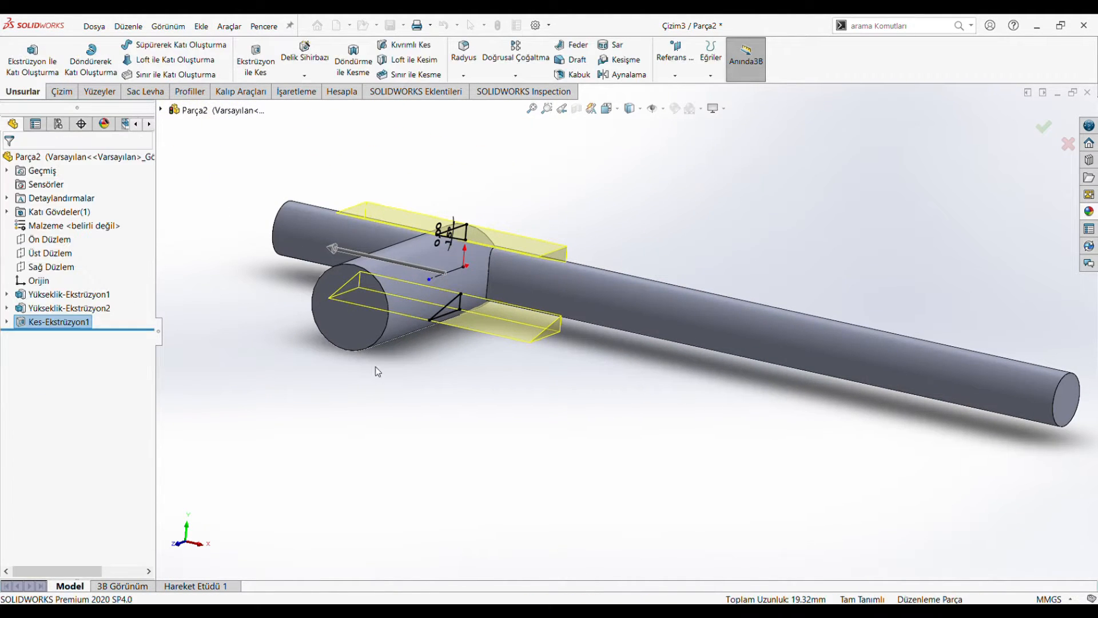
middle_drag(387, 421, 476, 443)
scroll(477, 444, up, 4)
middle_drag(510, 384, 566, 428)
click(608, 108)
click(426, 420)
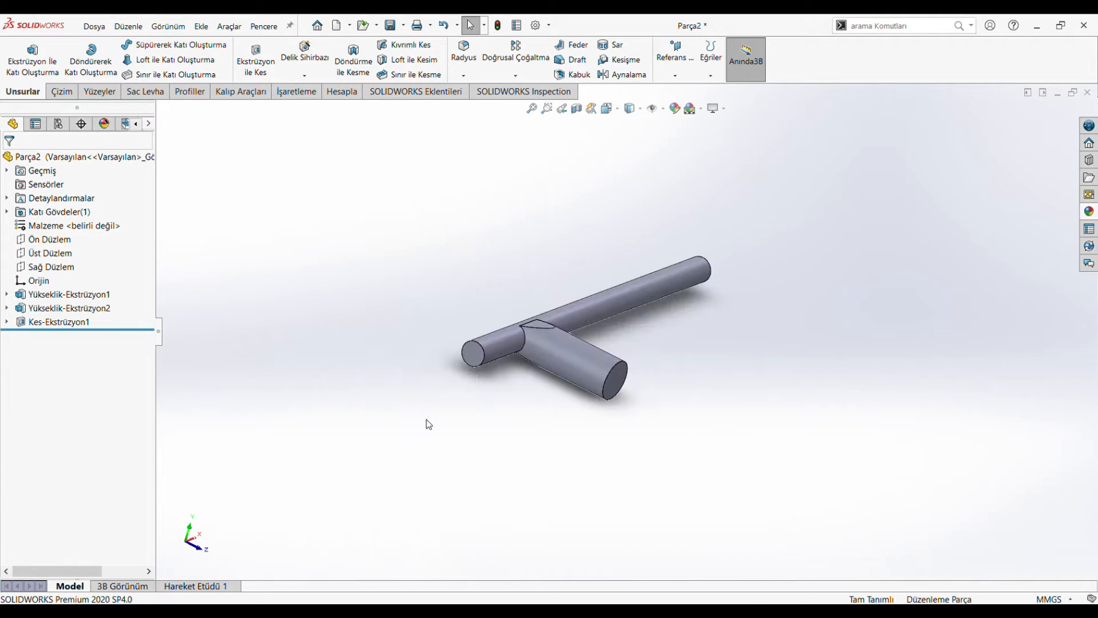
Step: On the right plane (Sağ Düzlem), sketch a horizontal construction line about 28.5 mm long from the origin along the shank's axis
click(40, 269)
click(55, 245)
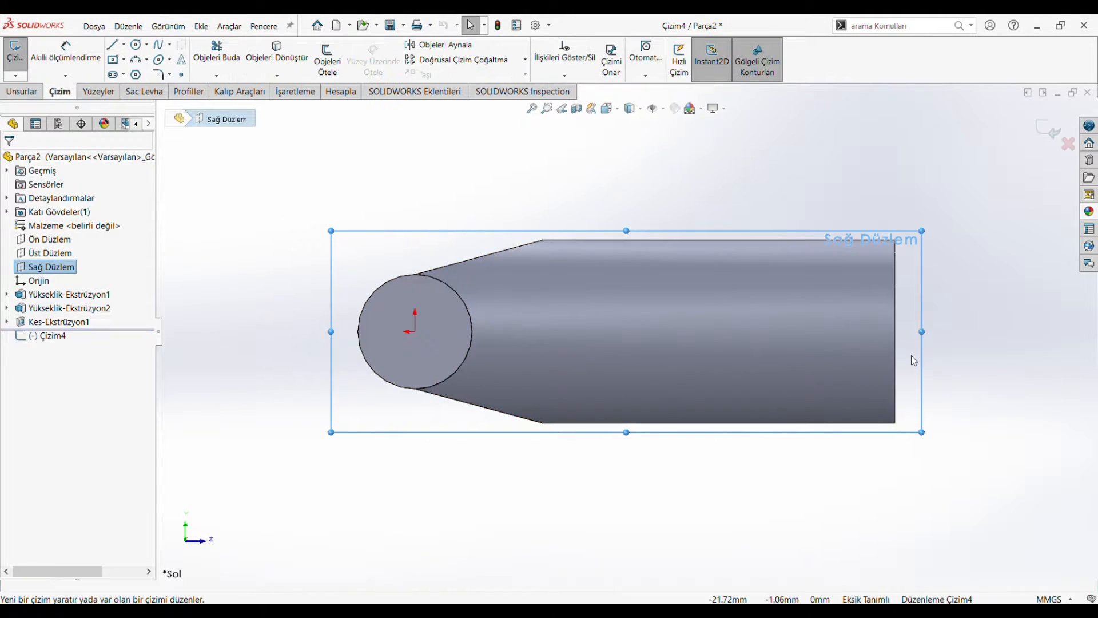
key(l)
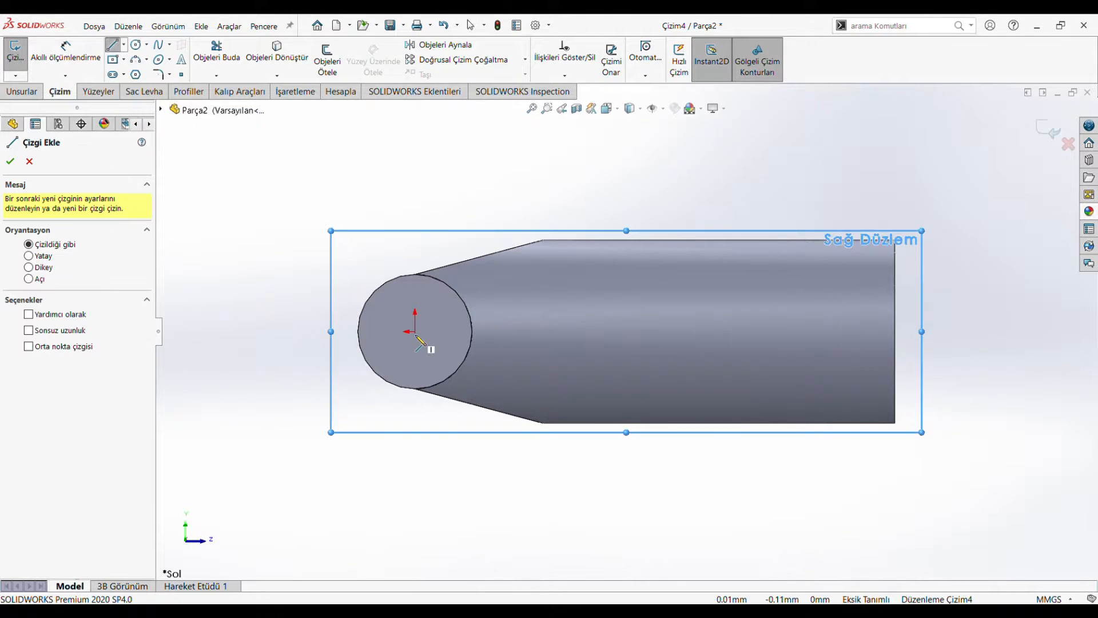
click(408, 331)
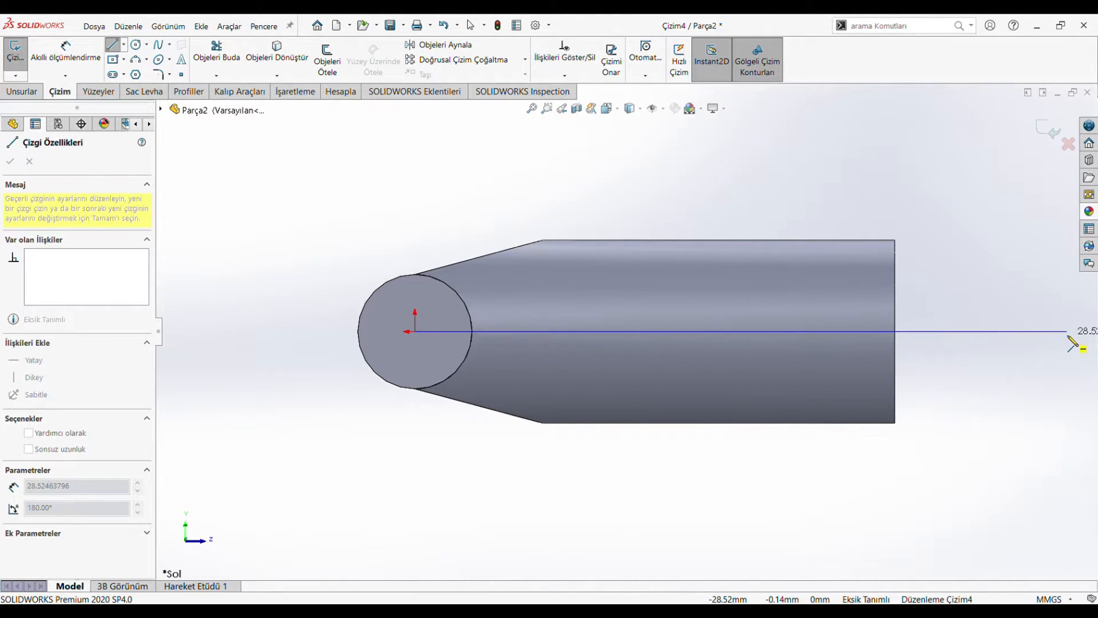
click(1068, 331)
scroll(1066, 333, up, 3)
scroll(1032, 339, down, 3)
key(Escape)
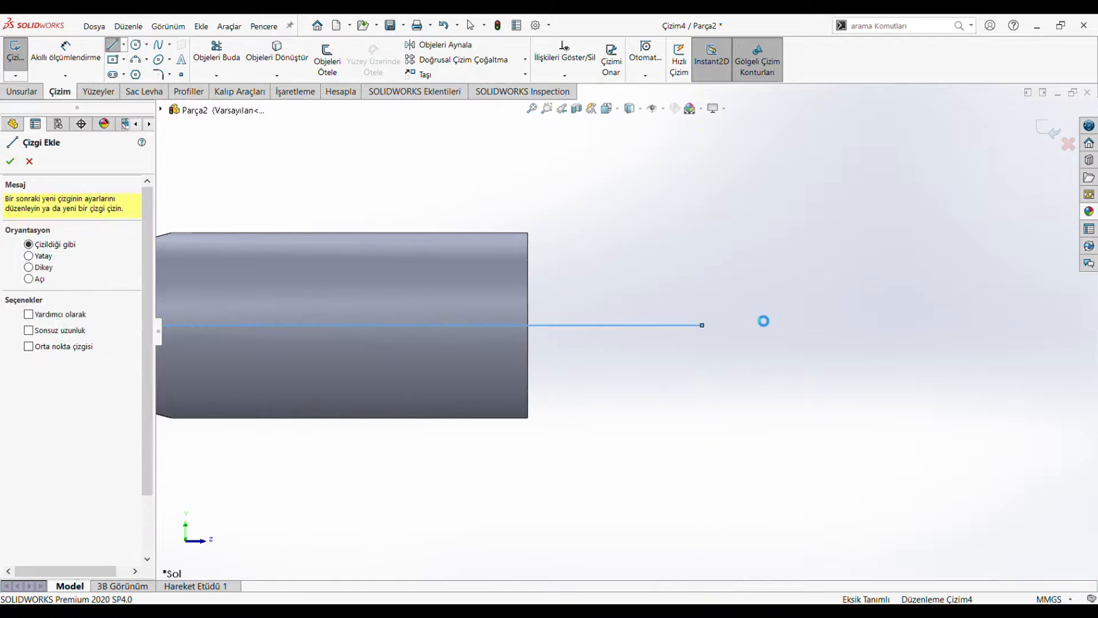
key(Escape)
click(669, 325)
click(28, 378)
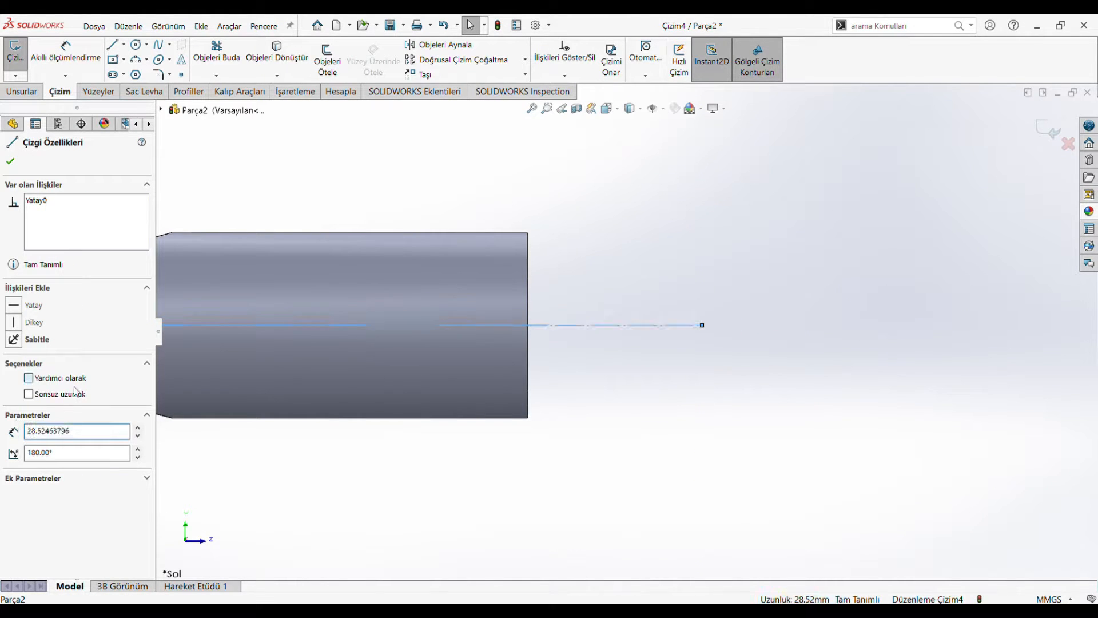
scroll(764, 240, up, 3)
click(368, 478)
Step: Sketch a stepped head profile from the shank's upper end corner to its axis, starting about 5 mm upward, and extend the centreline to about 29.2 mm
key(l)
scroll(515, 162, up, 2)
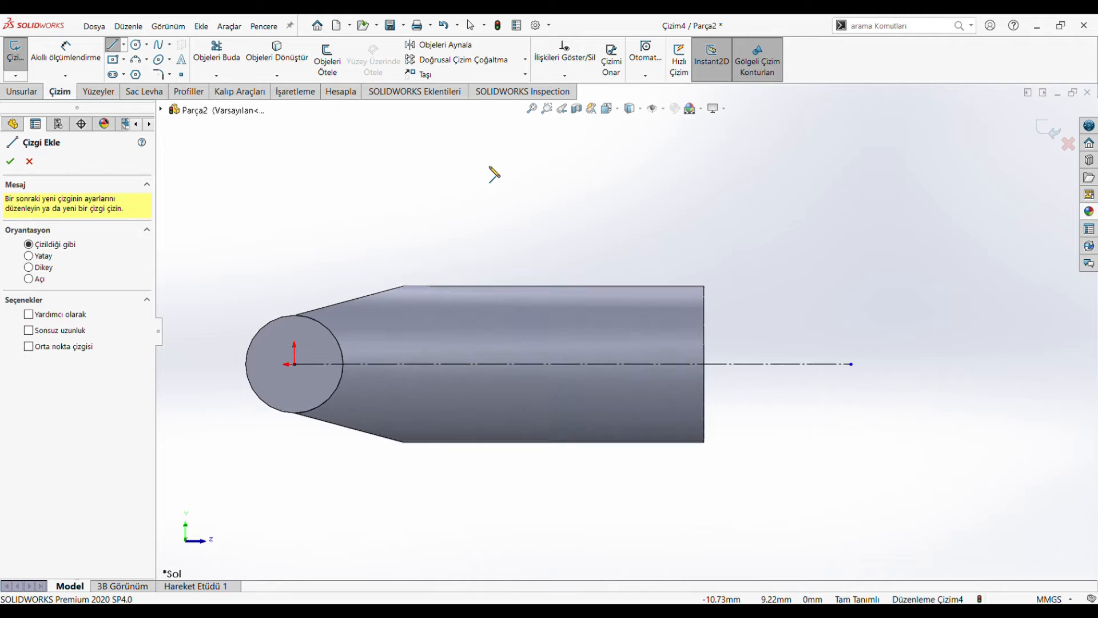
click(704, 286)
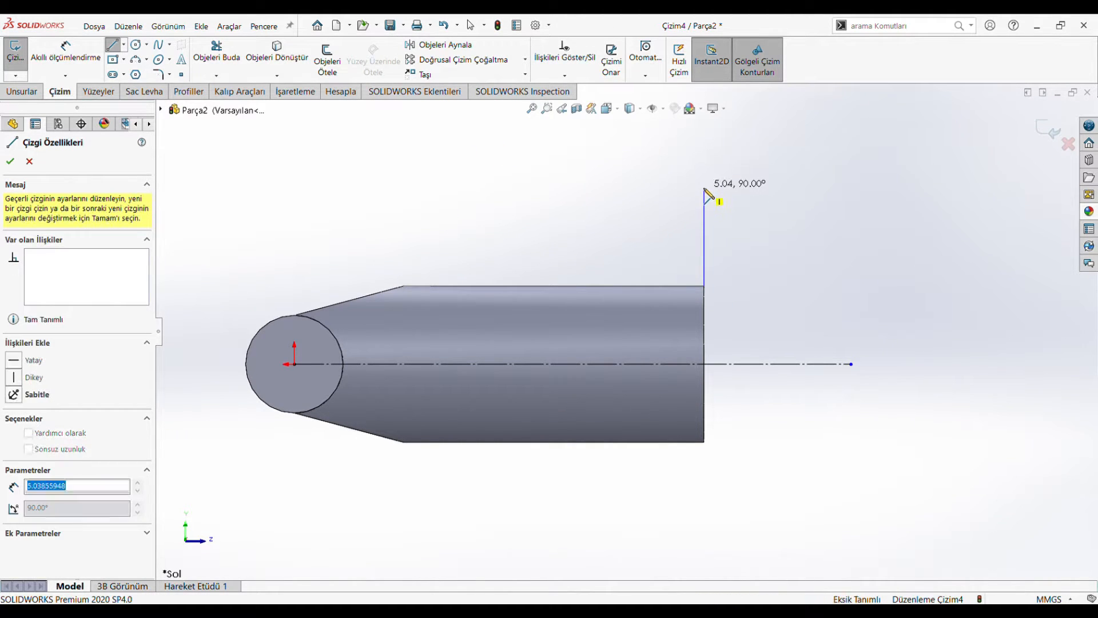
click(704, 187)
click(741, 182)
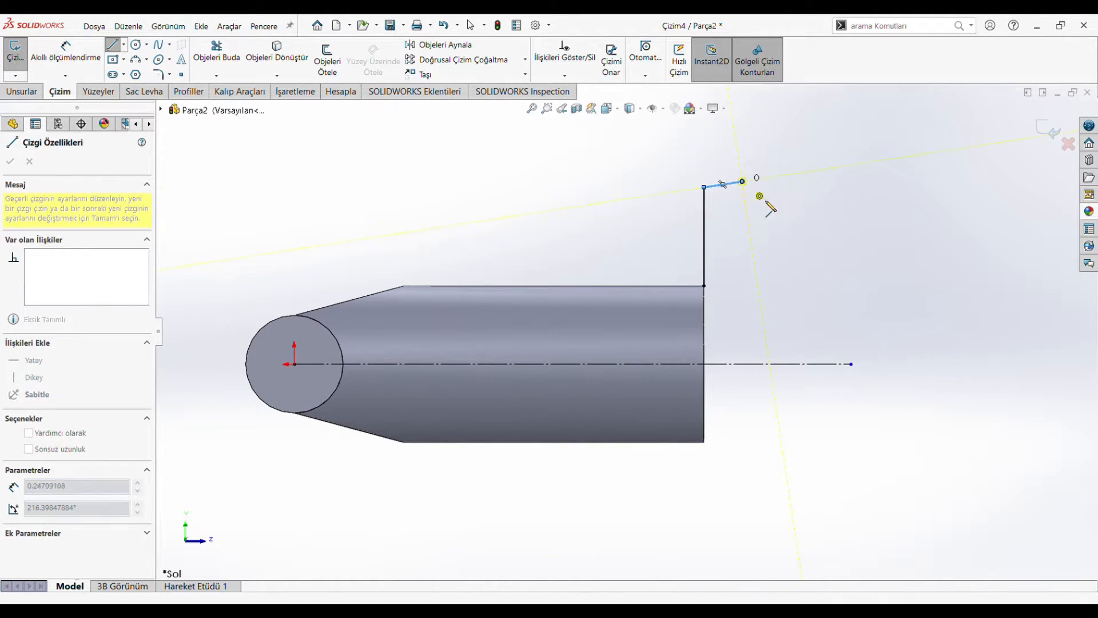
click(794, 226)
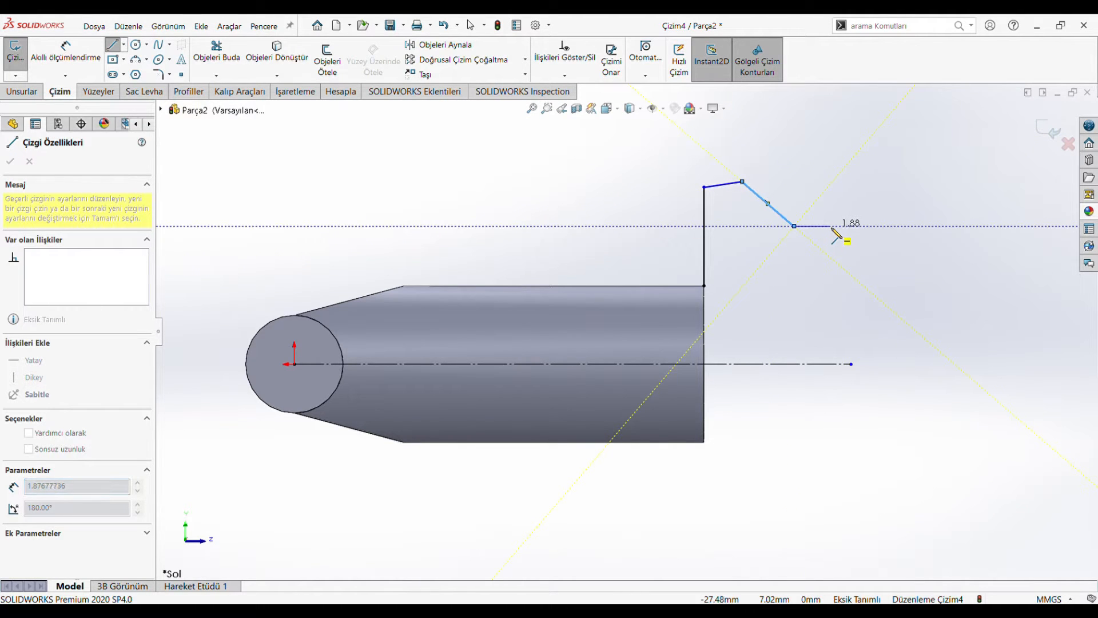
click(794, 252)
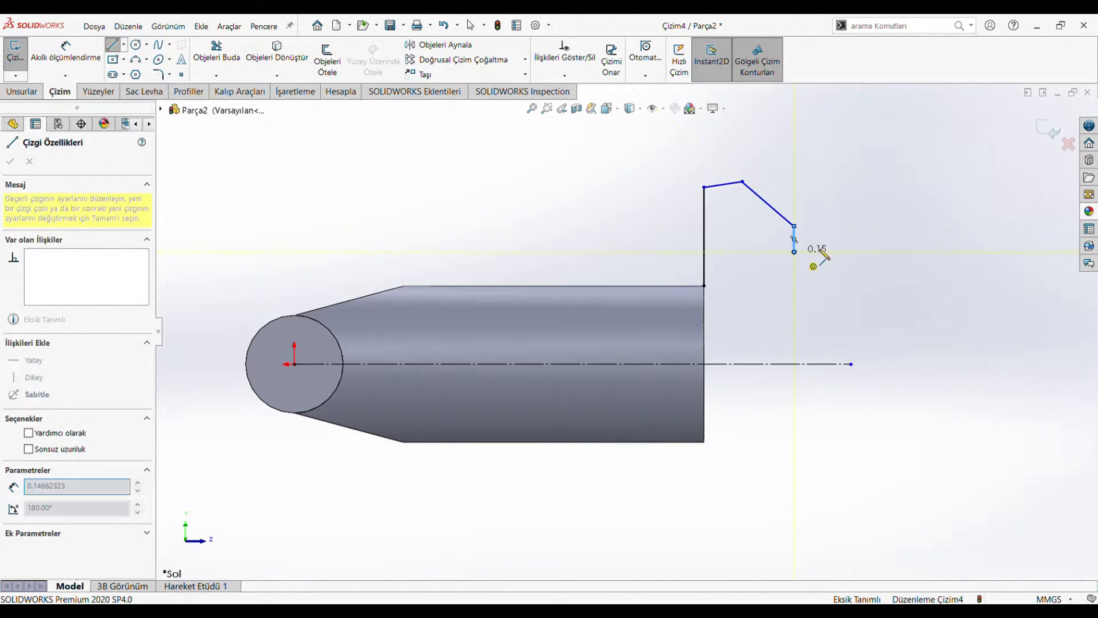
click(861, 252)
click(861, 364)
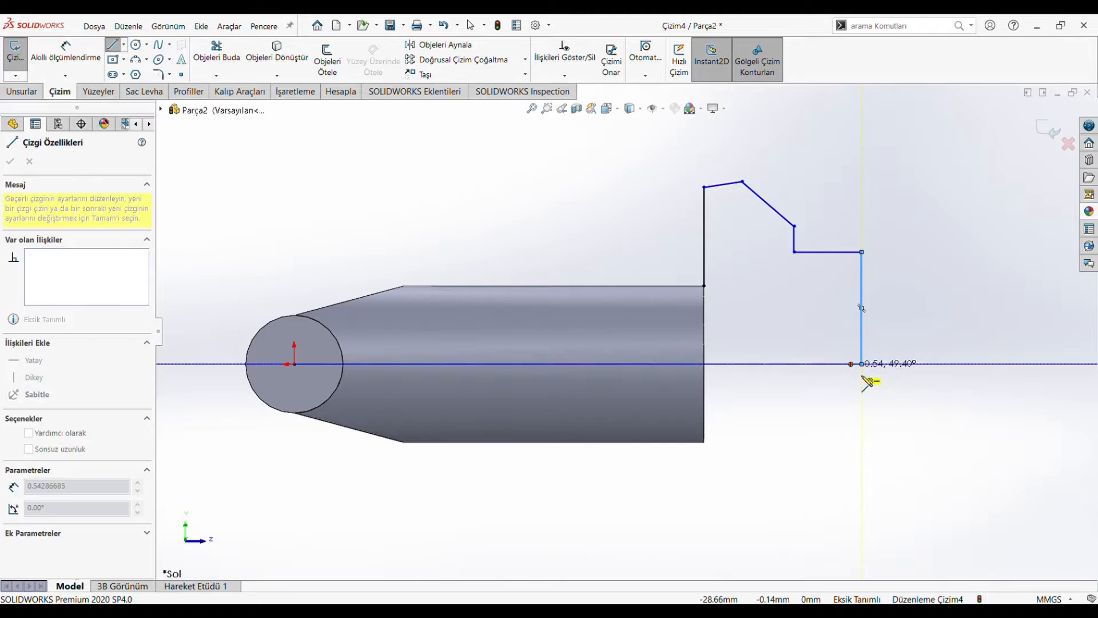
key(Escape)
click(852, 365)
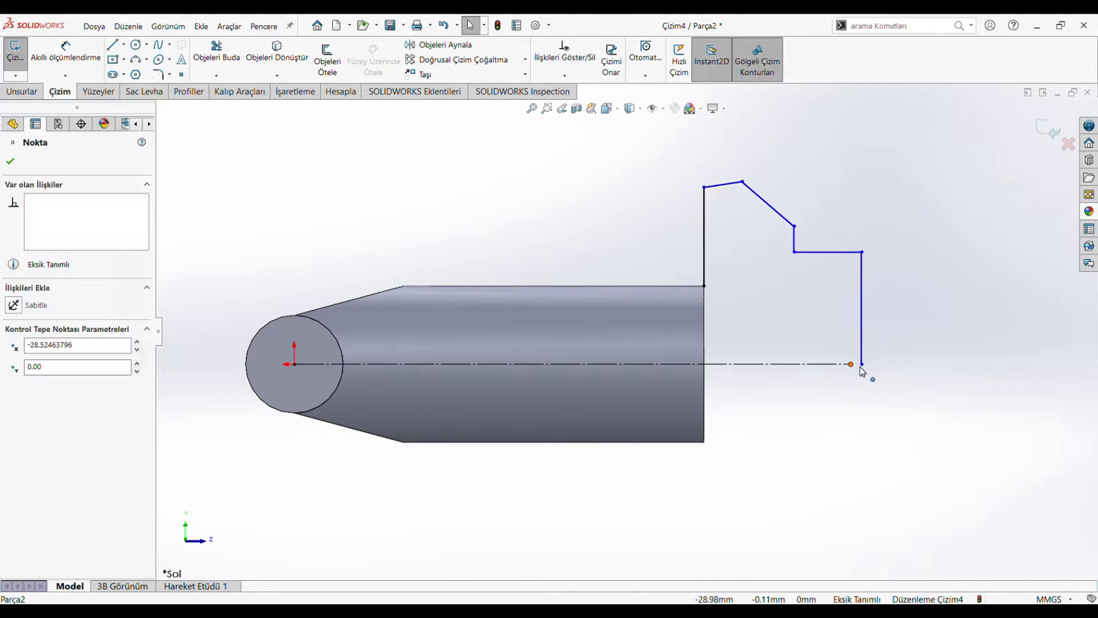
drag(865, 370, 865, 364)
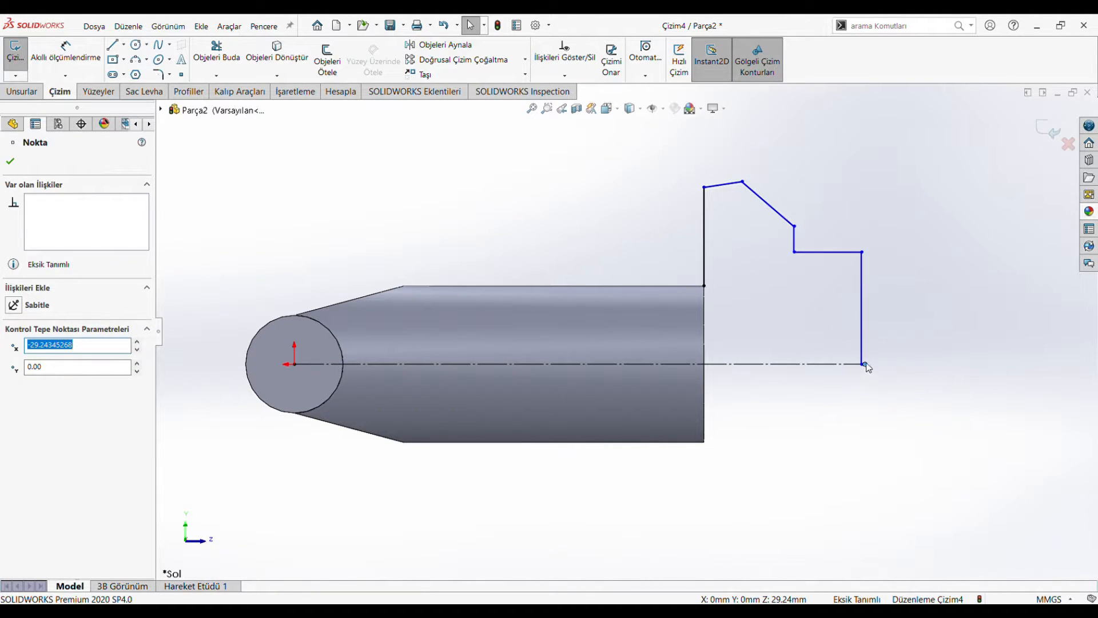
Step: Move the profile's end point to about 29.07 mm along the axis and make the head's top edge horizontal
scroll(808, 361, down, 4)
drag(735, 341, 724, 344)
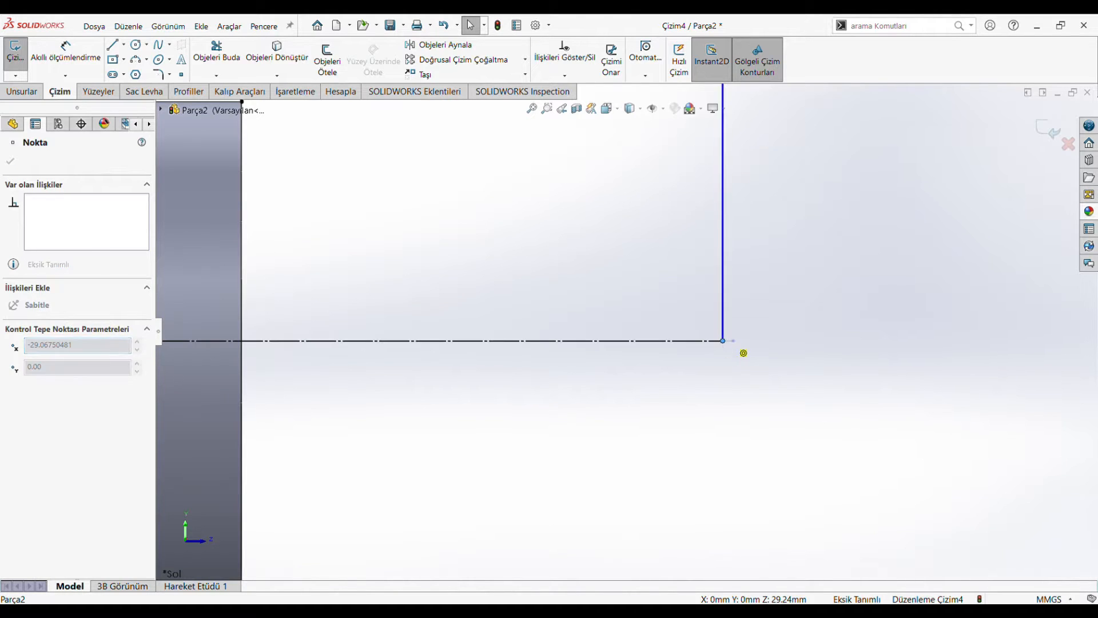
scroll(629, 337, up, 4)
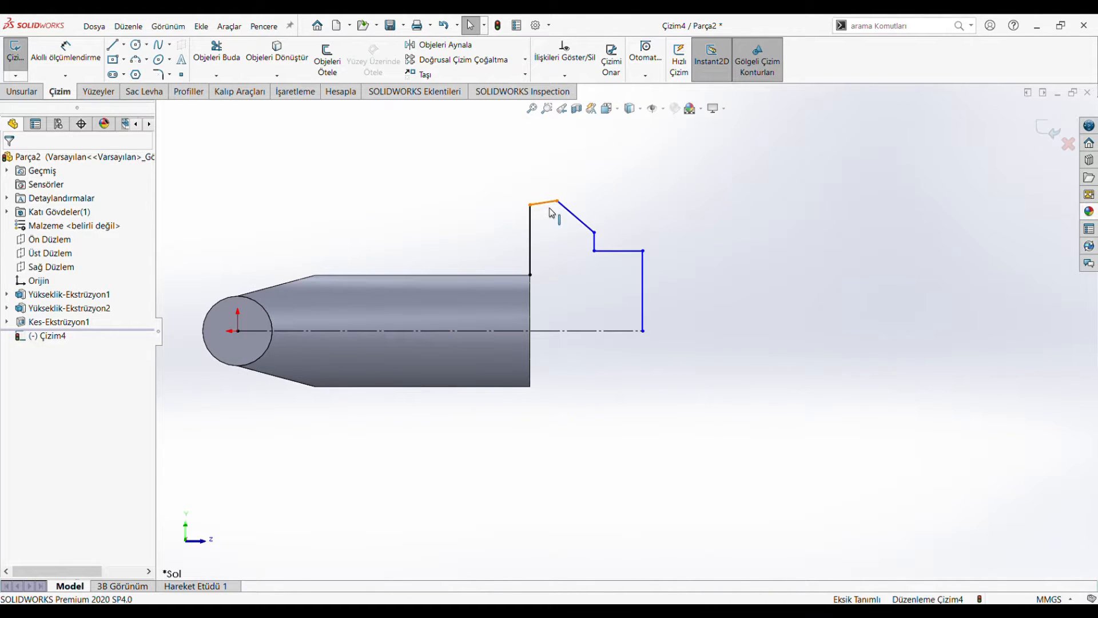
click(548, 203)
click(583, 405)
Step: Dimension the height from the centreline to the head's top edge as 5.925 mm
click(75, 56)
click(549, 206)
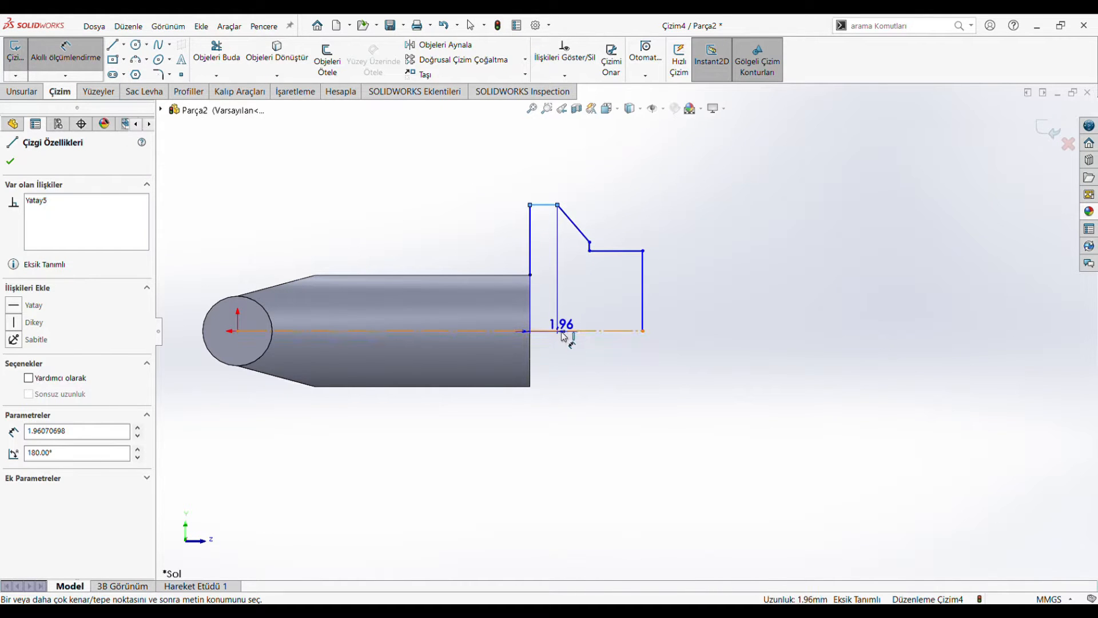
click(562, 331)
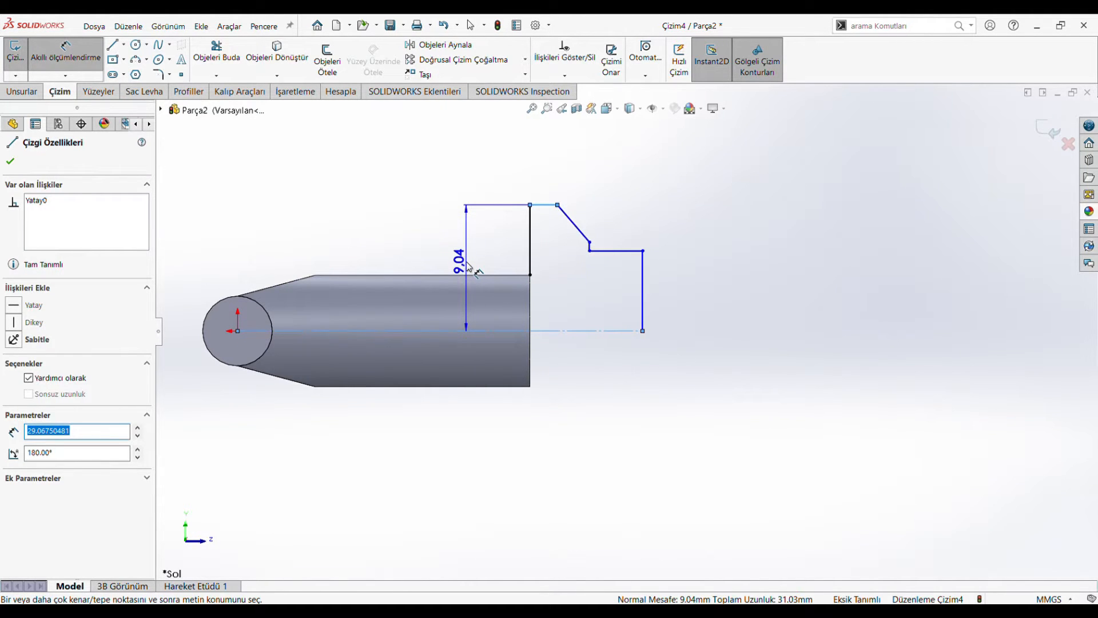
click(469, 267)
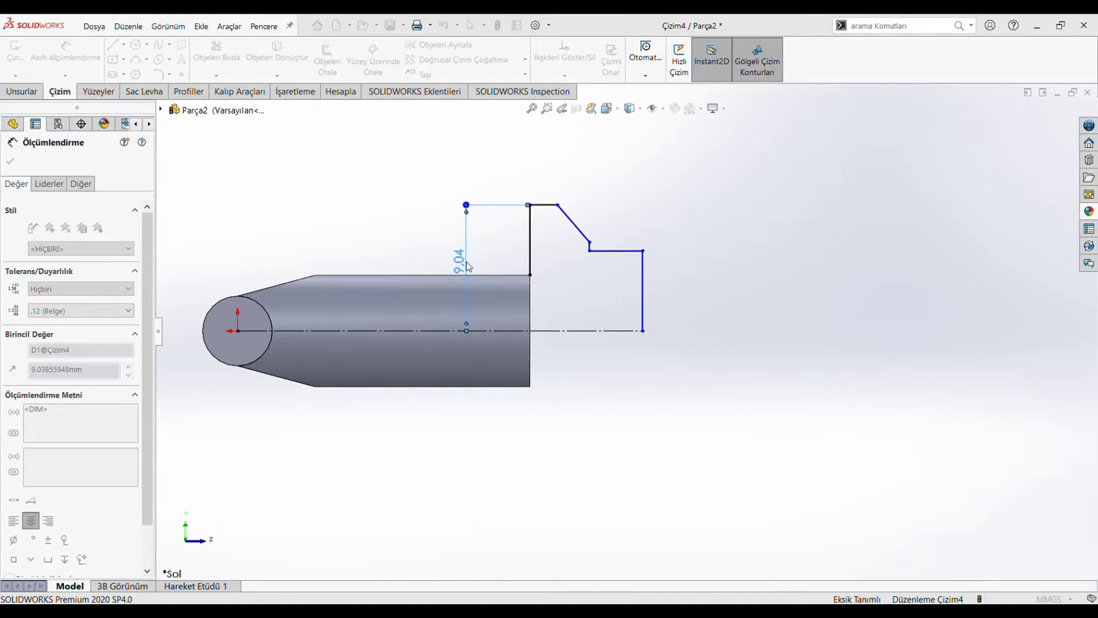
key(Return)
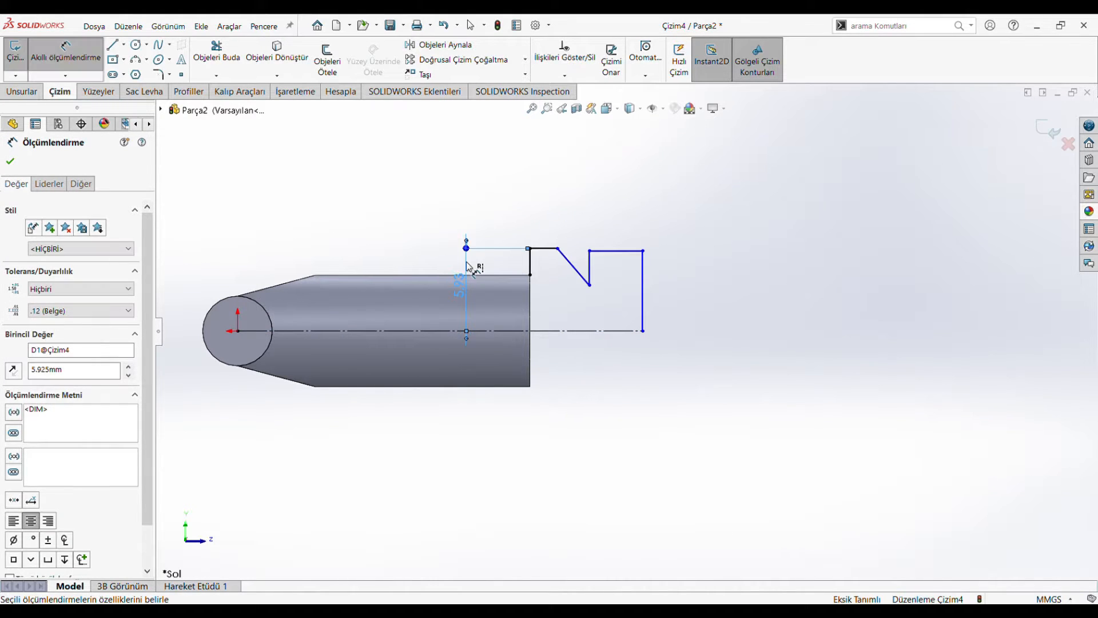
Step: Move the end step to about 2.4 mm above the centreline and further outward, and dimension the head's top edge as 1.75 mm
click(589, 252)
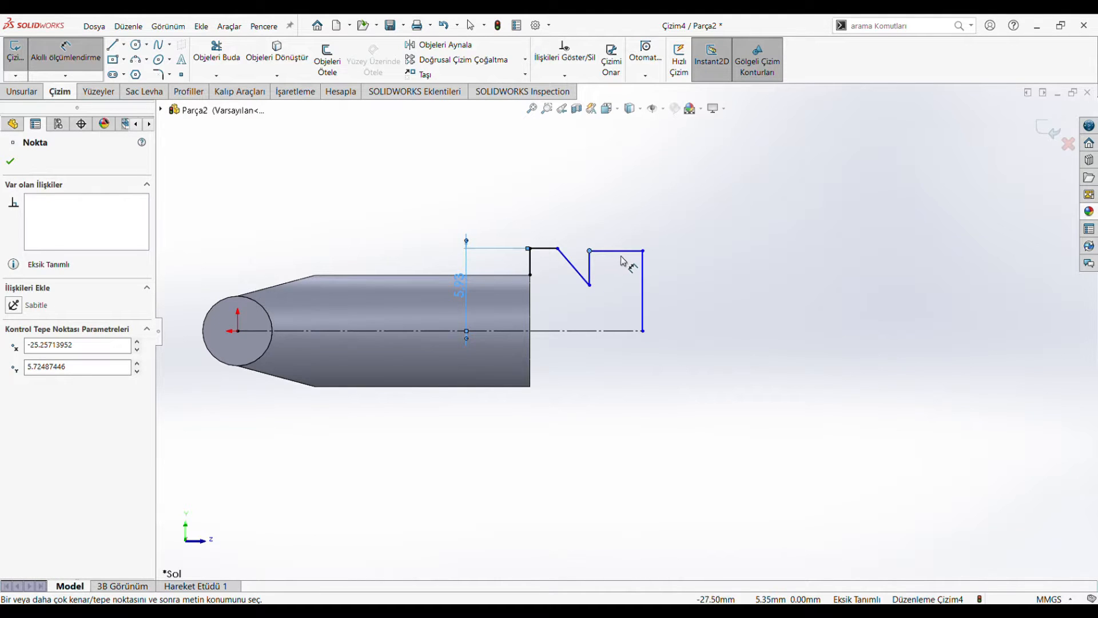
drag(622, 251, 700, 313)
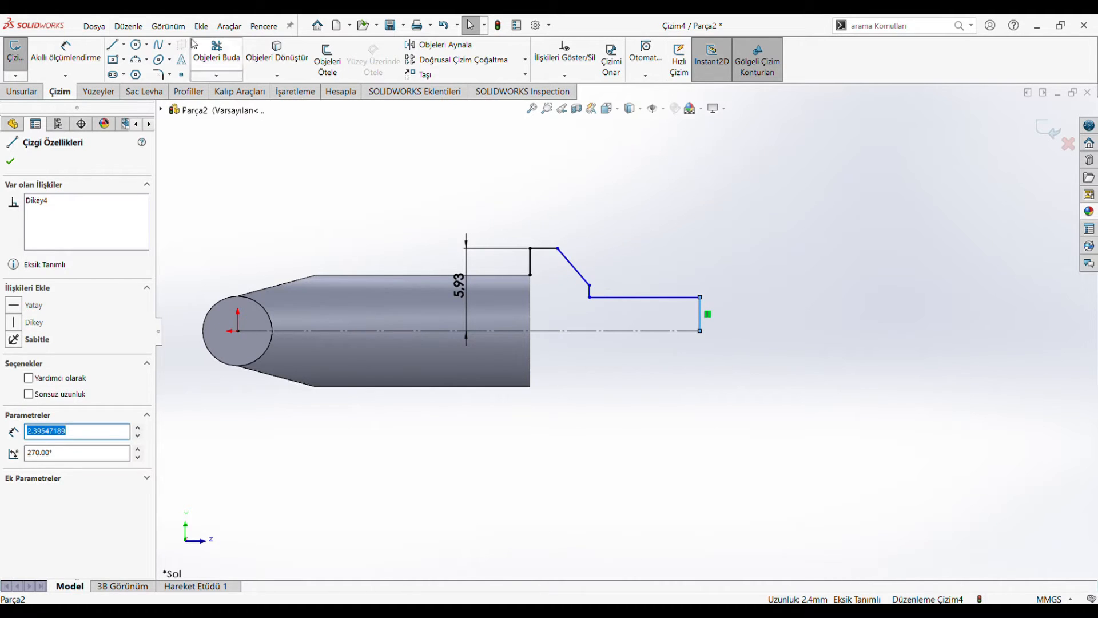
click(65, 52)
click(547, 251)
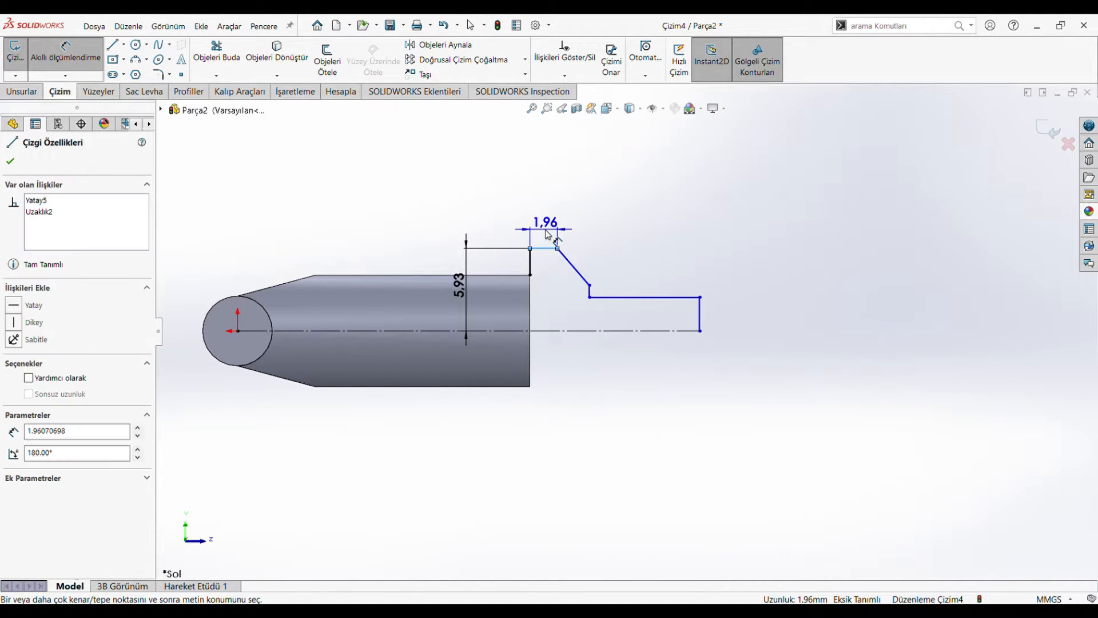
click(548, 234)
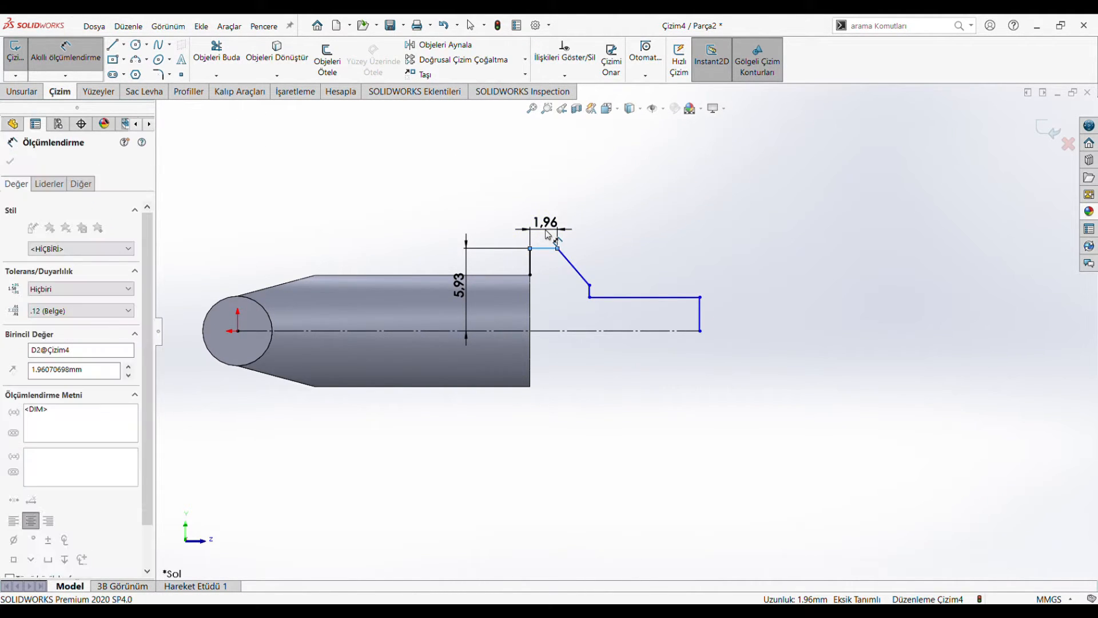
text(1.75)
key(Return)
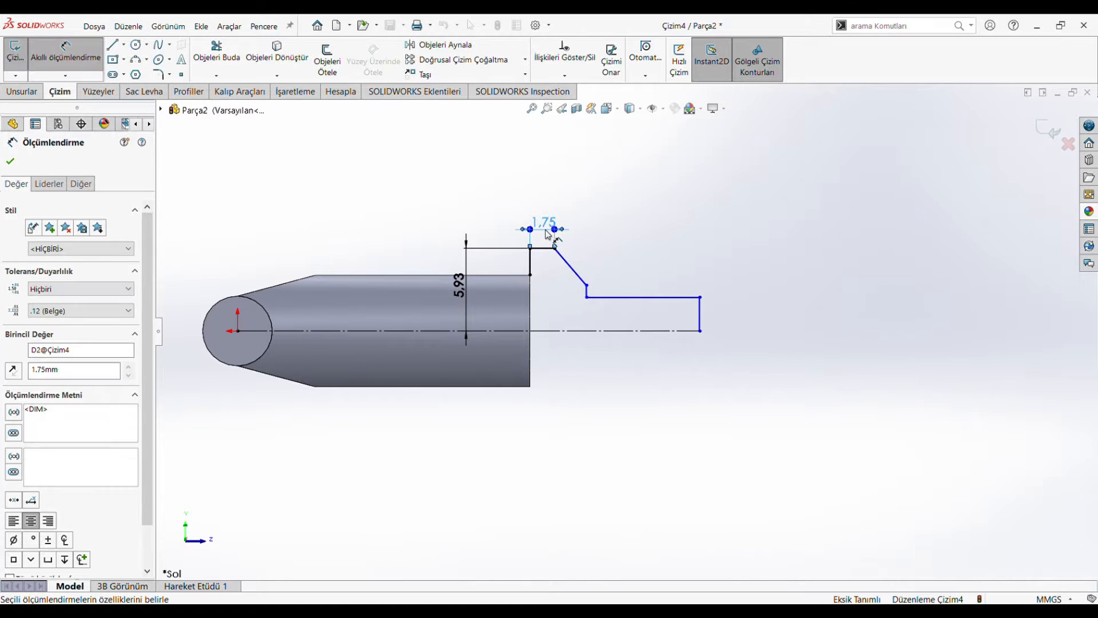
Step: Dimension the vertical end edge of the profile as 2.175 mm
click(701, 318)
click(725, 320)
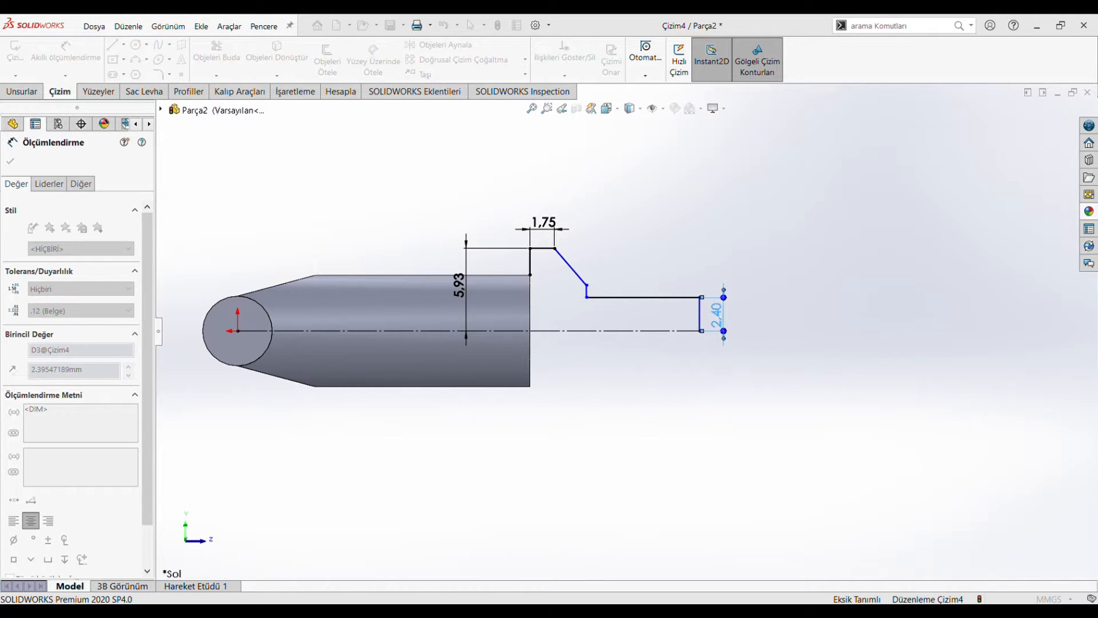
text(2.175)
key(Return)
Step: Dimension the horizontal distance from the vertical edge at the shank's end to the profile's outer end edge as 8 mm
scroll(622, 291, down, 2)
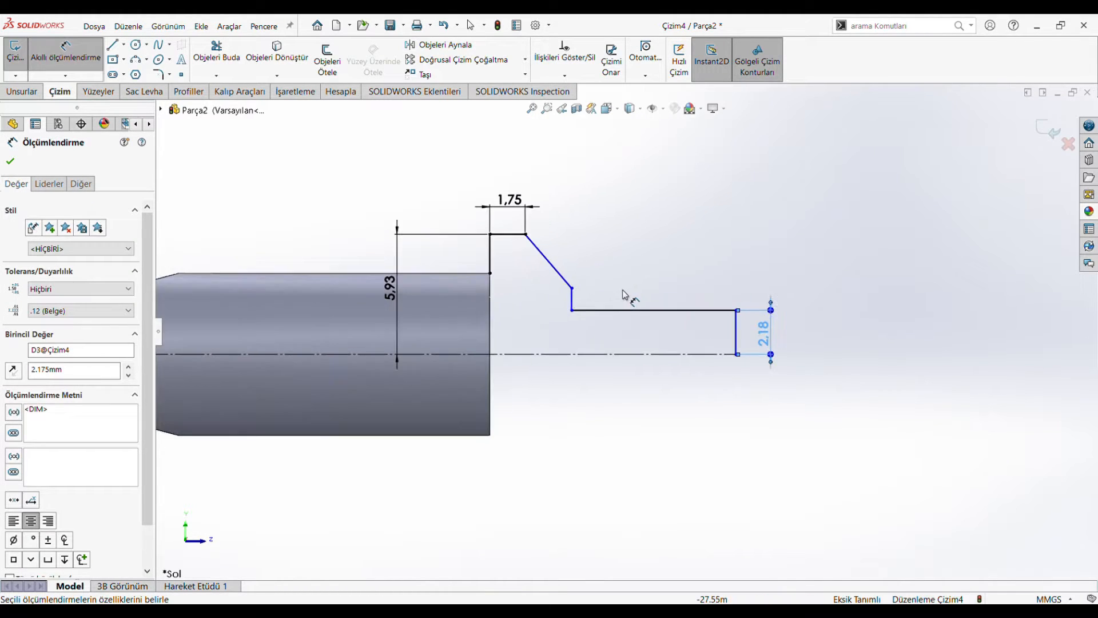
click(493, 263)
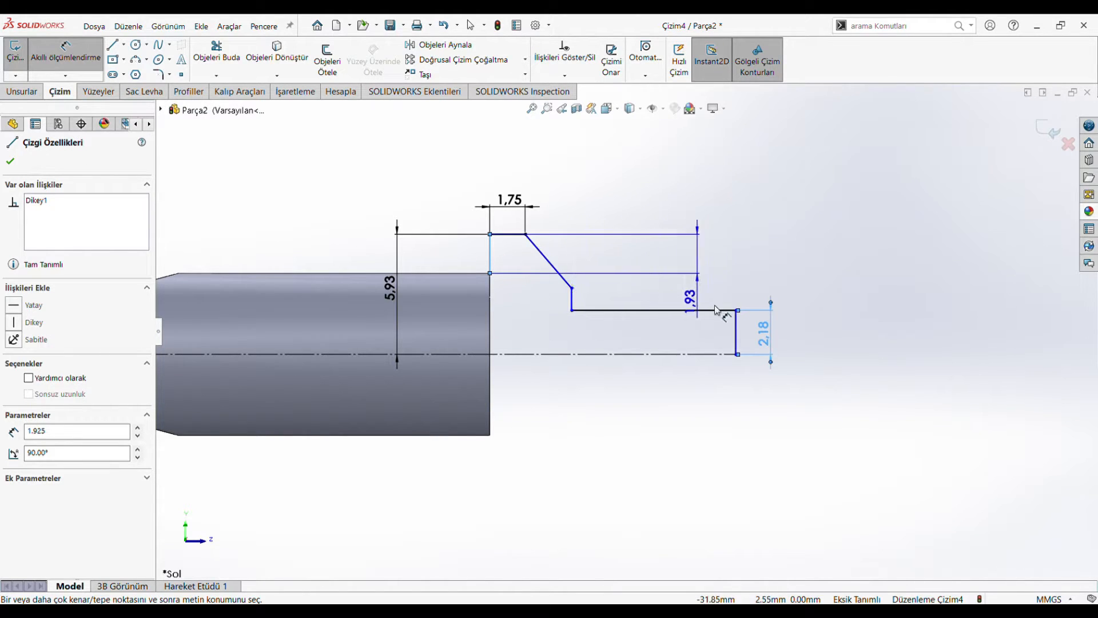
click(732, 319)
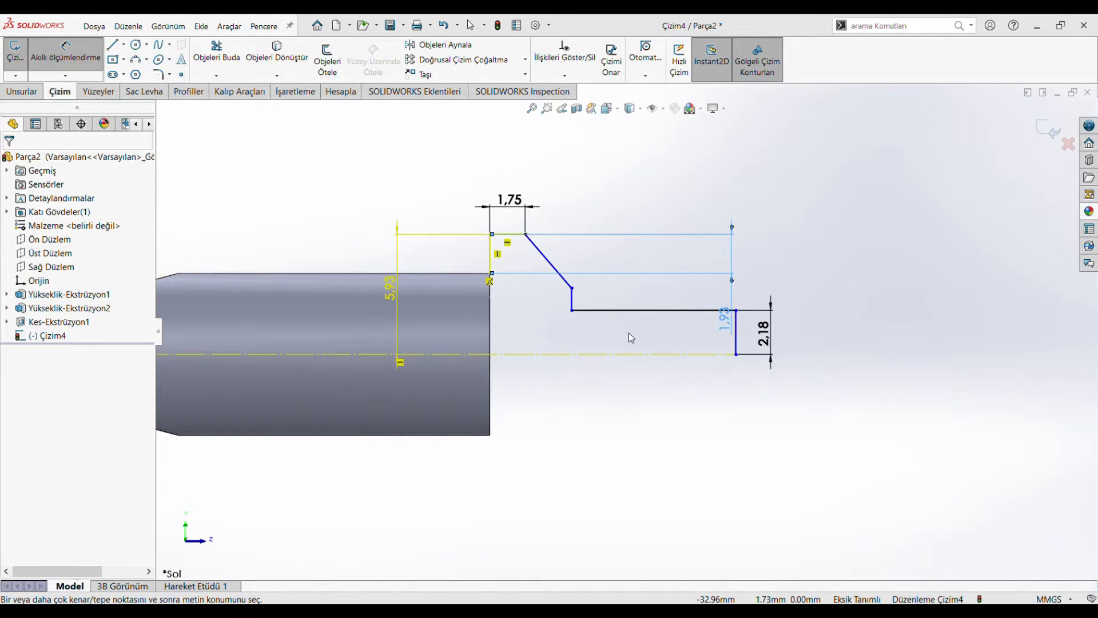
click(631, 337)
click(494, 254)
click(736, 328)
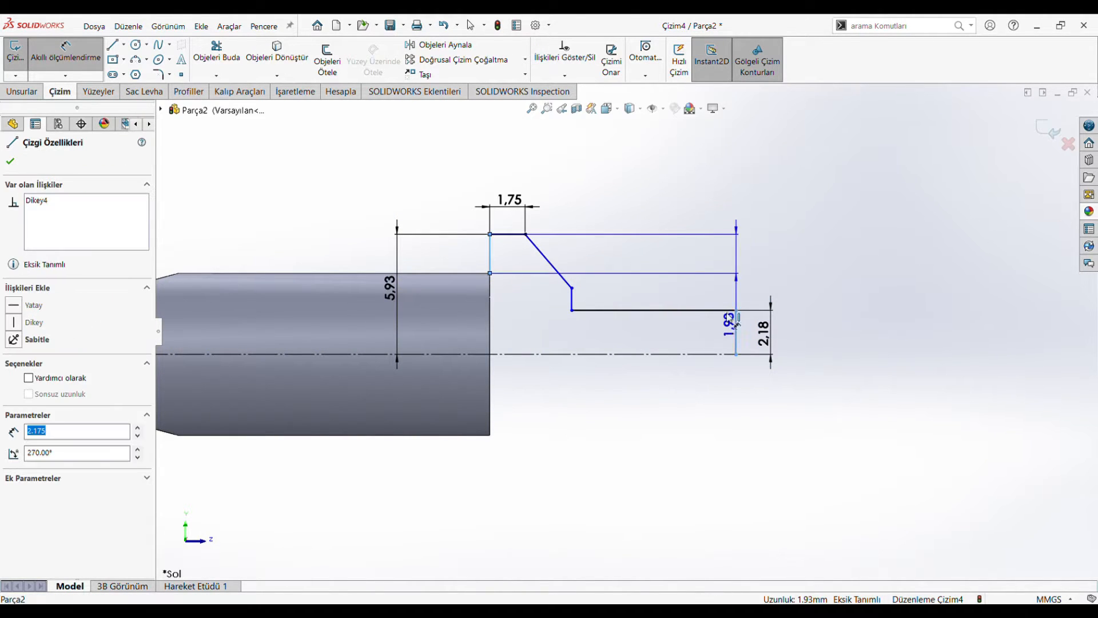
click(600, 182)
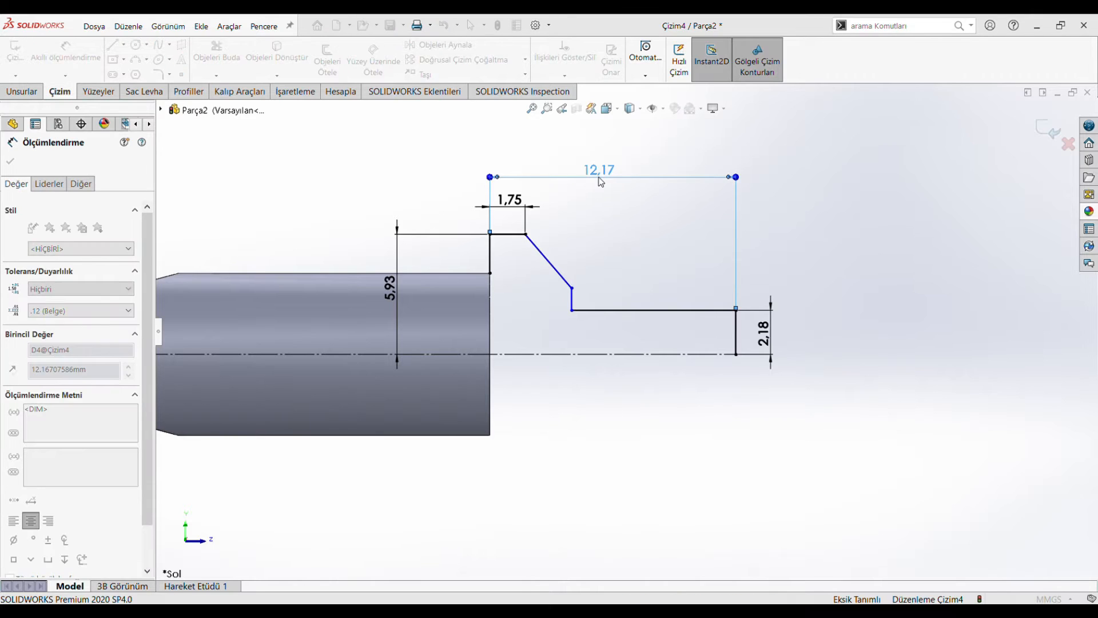
text(8)
key(Return)
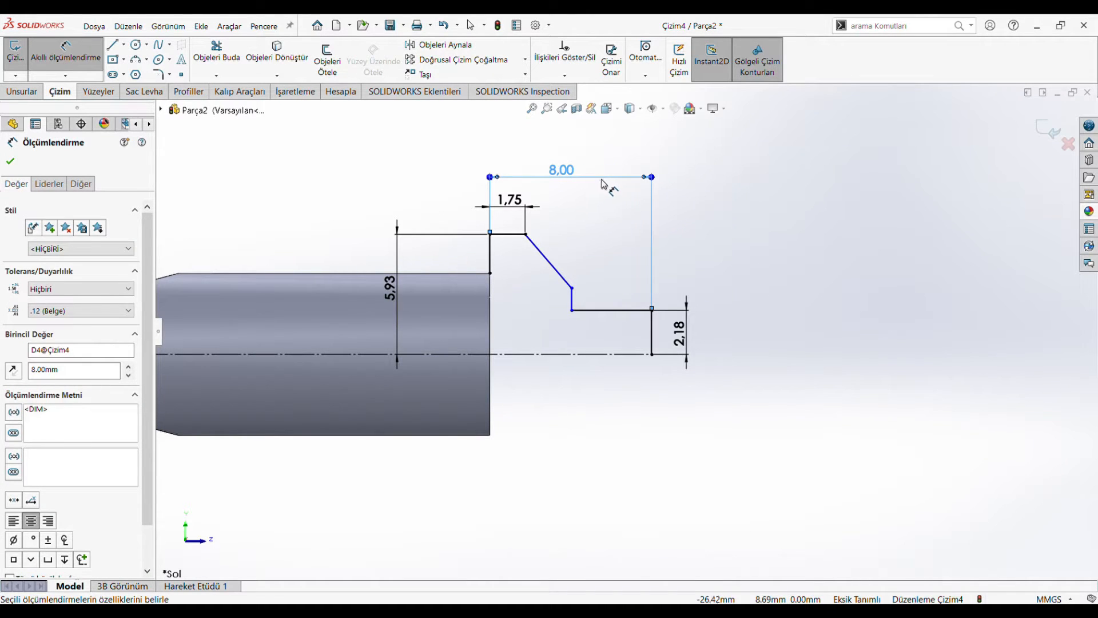
Step: Dimension the horizontal edge of the end pin as 5 mm
click(638, 310)
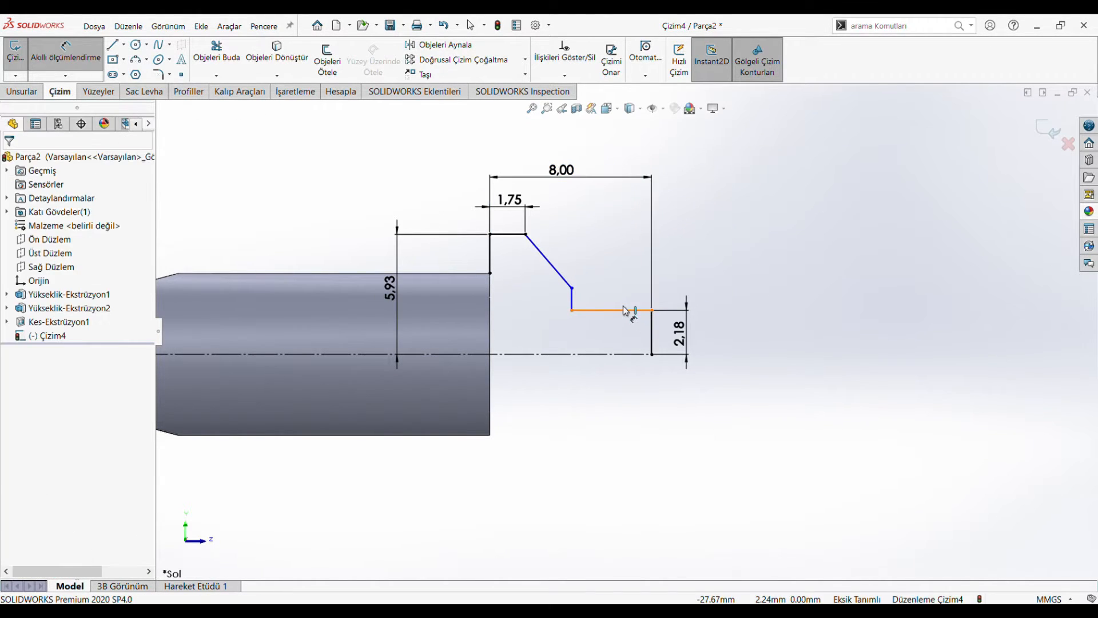
click(620, 305)
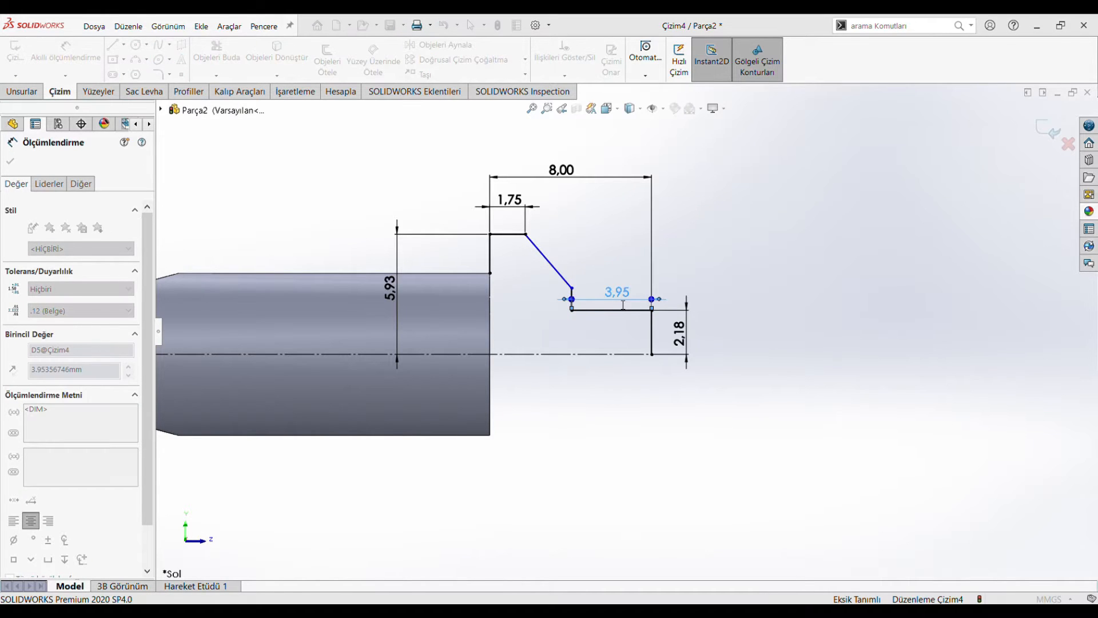
text(5)
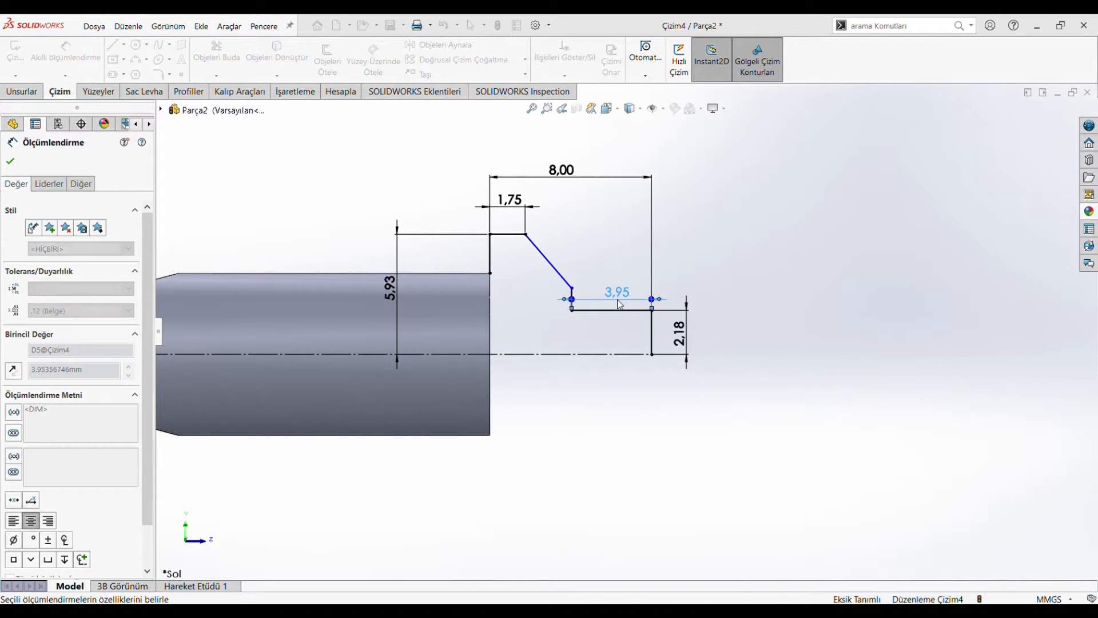
key(Return)
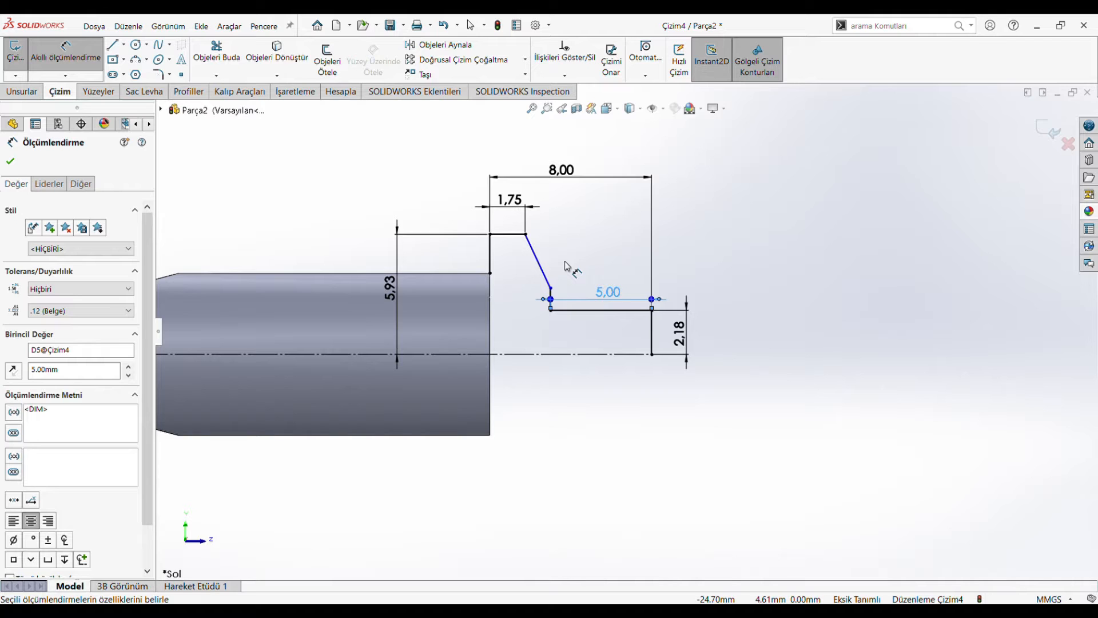
Step: Delete the 8 mm overall length dimension from the head profile
key(Escape)
click(573, 178)
click(660, 203)
click(651, 195)
key(Delete)
Step: Dimension the horizontal distance from the vertical edge at the shank's end to the vertical step edge as 8 mm
click(85, 53)
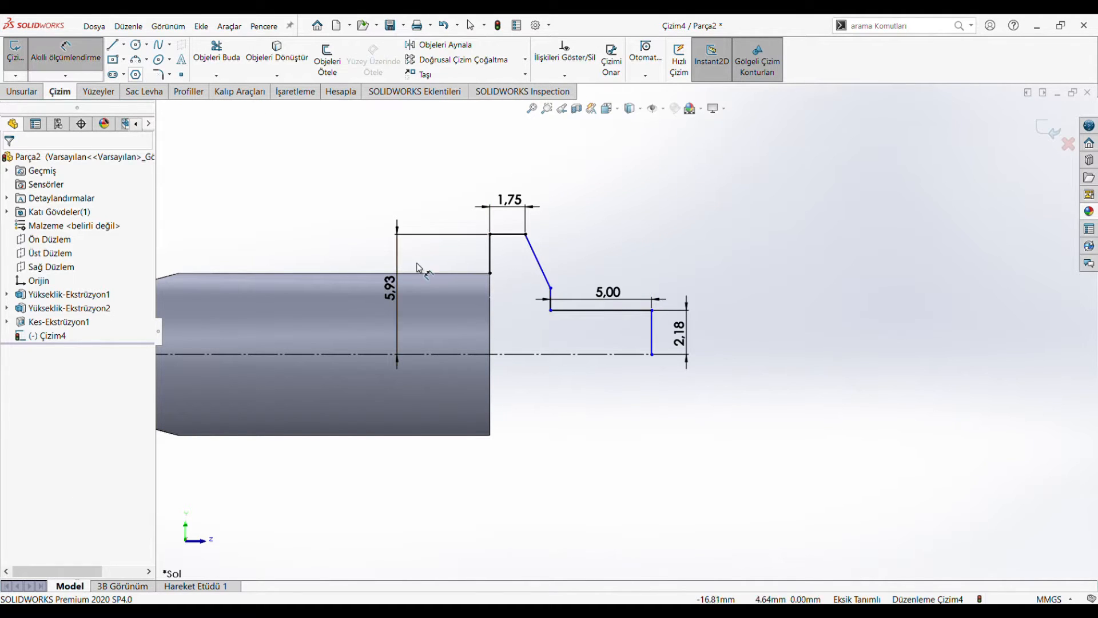
click(490, 260)
click(551, 286)
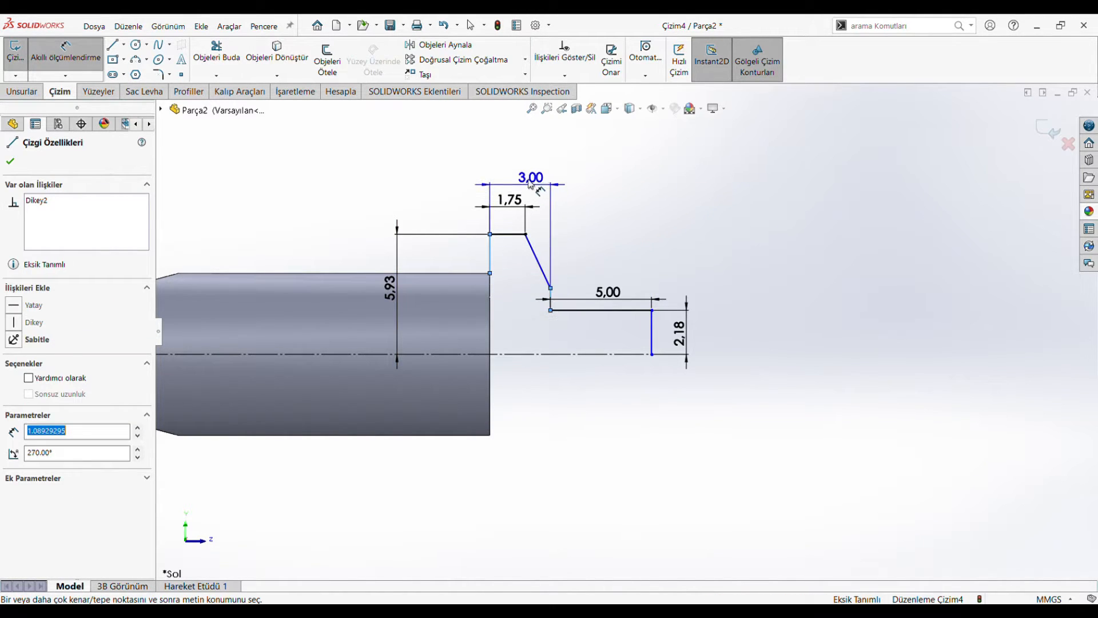
click(529, 172)
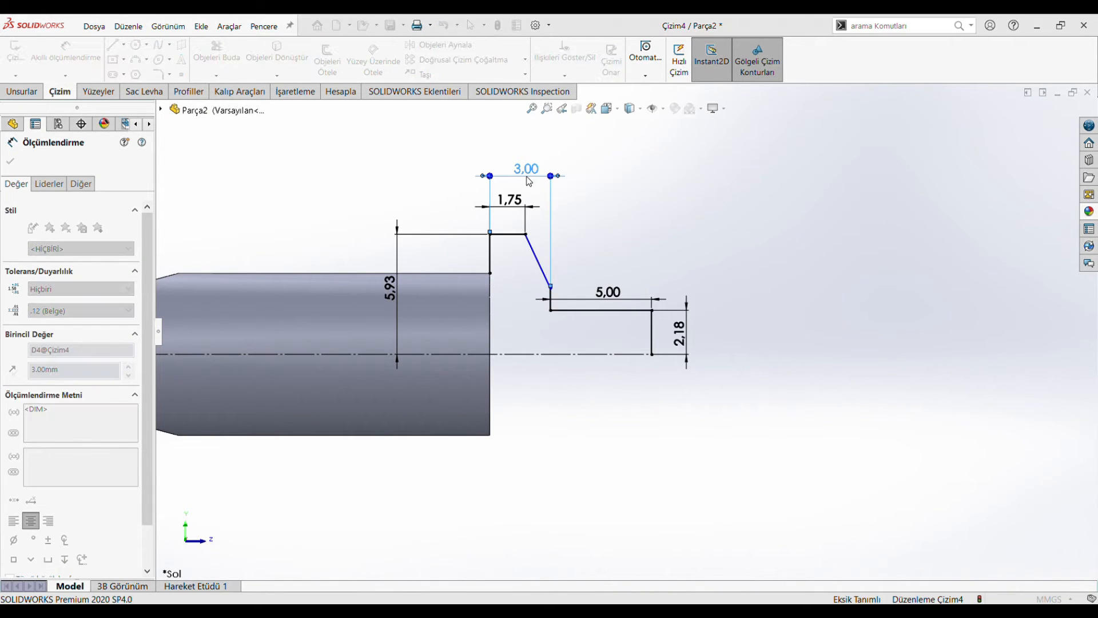
text(8)
key(Return)
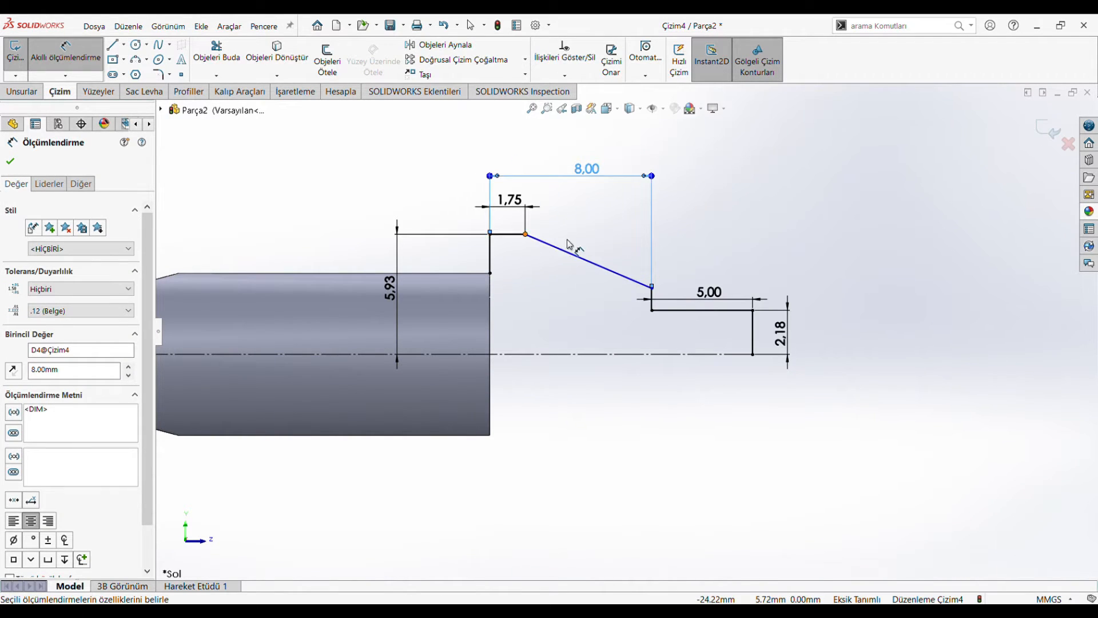
Step: Dimension the height from the centreline to the lower end of the sloped edge as 4.25 mm
click(652, 288)
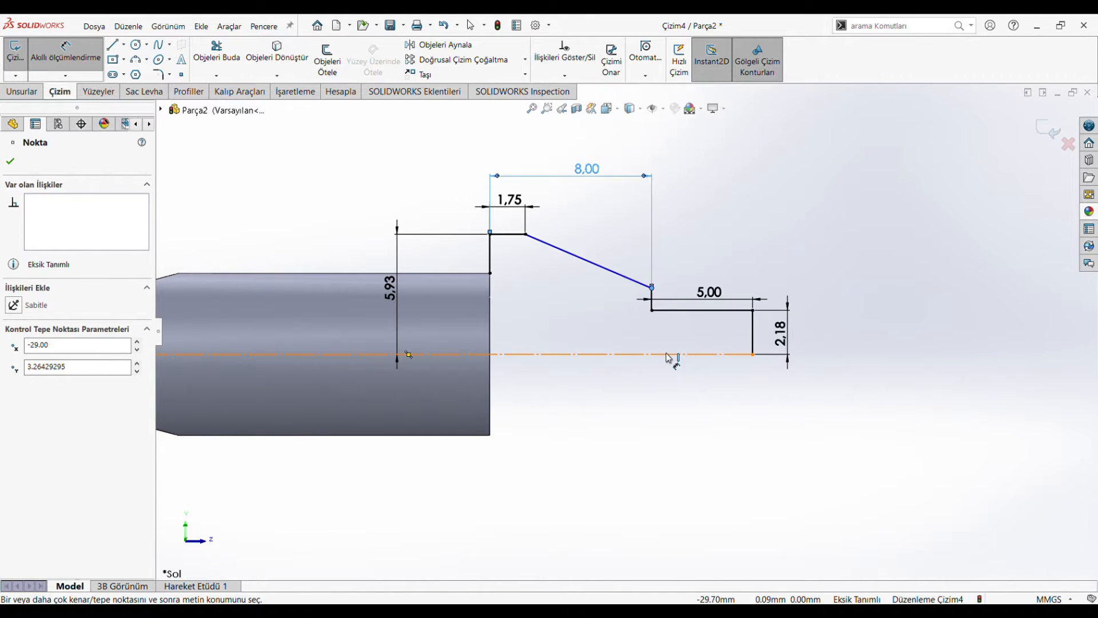
click(669, 355)
click(563, 320)
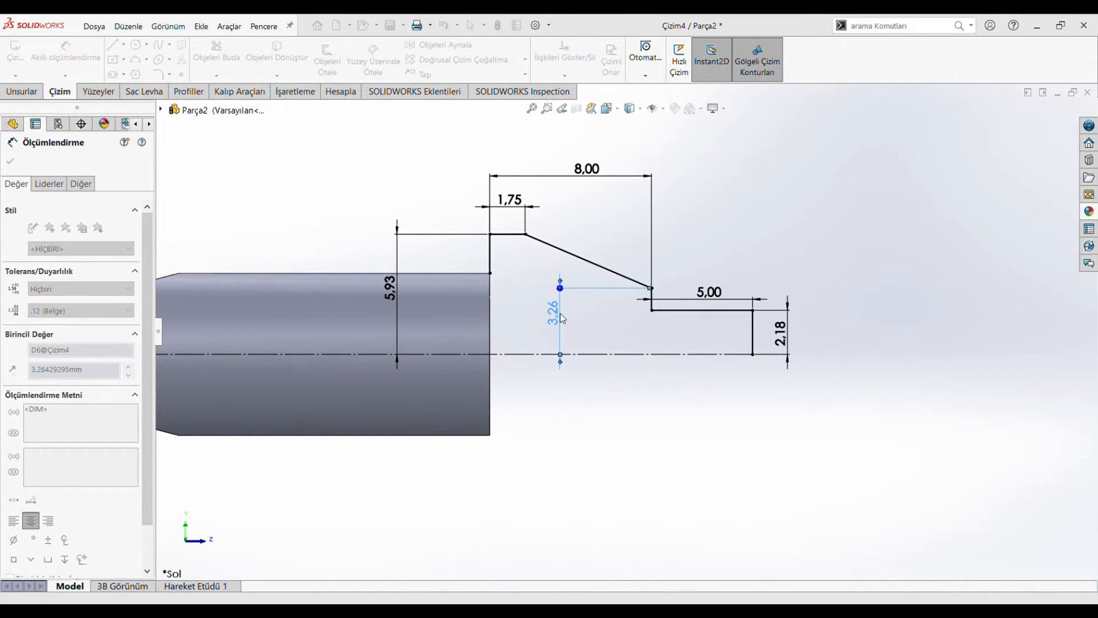
Step: Close the profile's shank side with a vertical line from the shank's upper end corner to the centreline
click(32, 92)
click(60, 91)
click(113, 45)
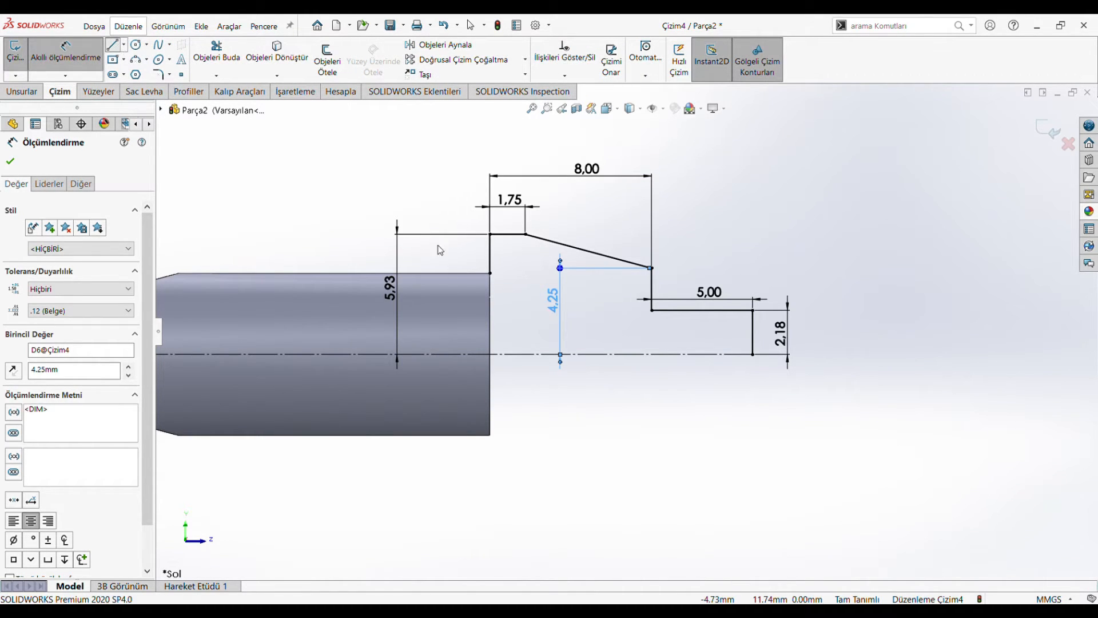
click(490, 273)
click(489, 354)
click(9, 162)
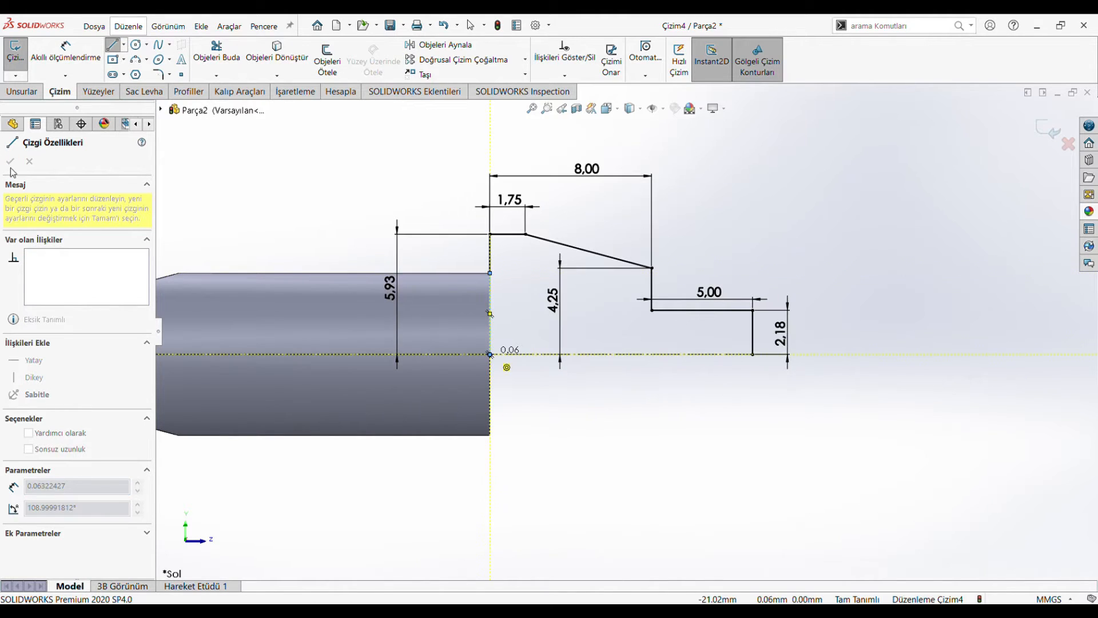
Step: Revolve the head profile 360° about its horizontal axis line, merged with the shank
click(21, 91)
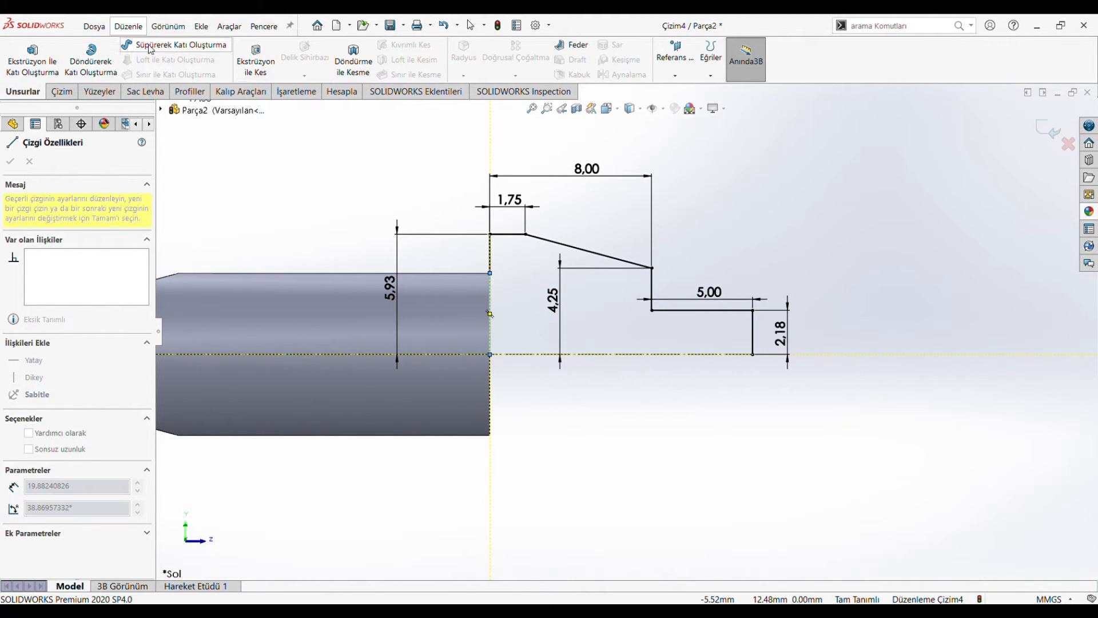
click(76, 75)
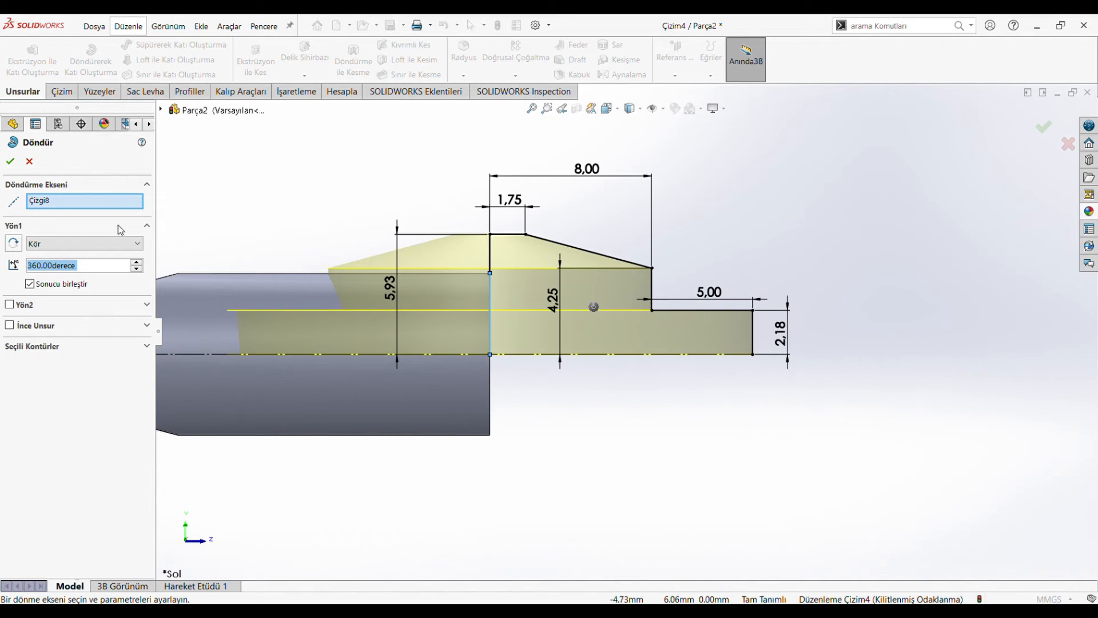
click(694, 359)
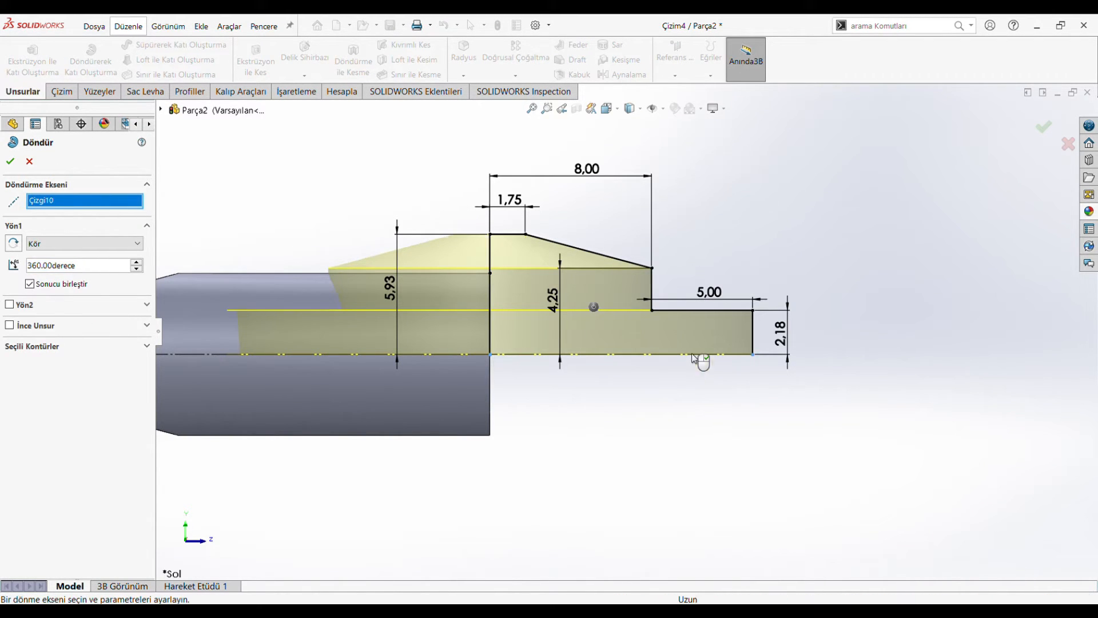
click(10, 160)
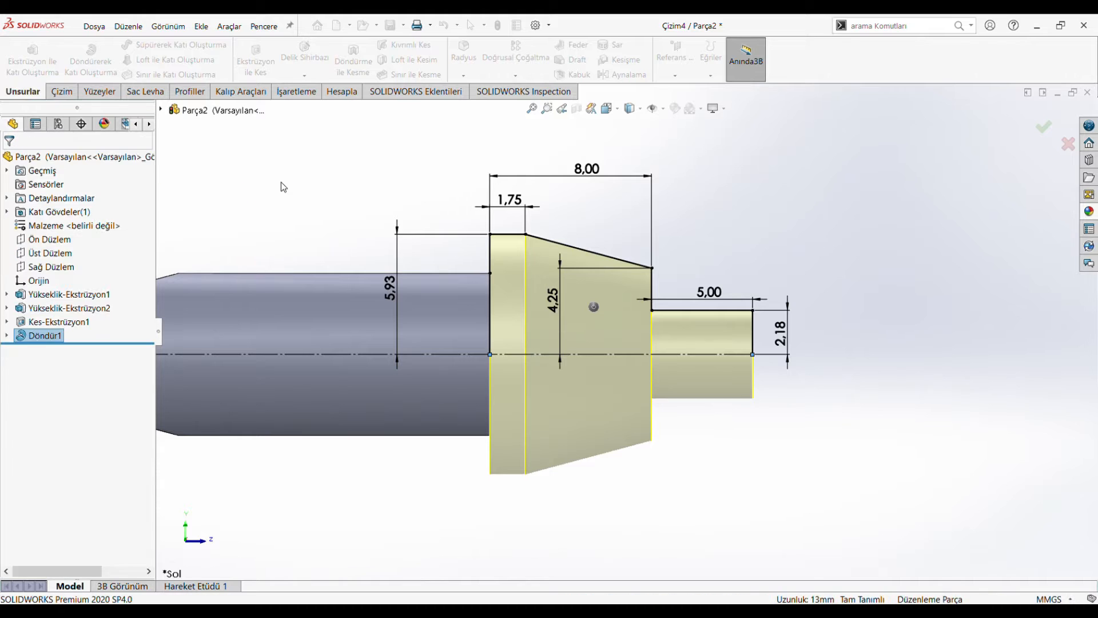
middle_drag(397, 217, 509, 340)
click(607, 109)
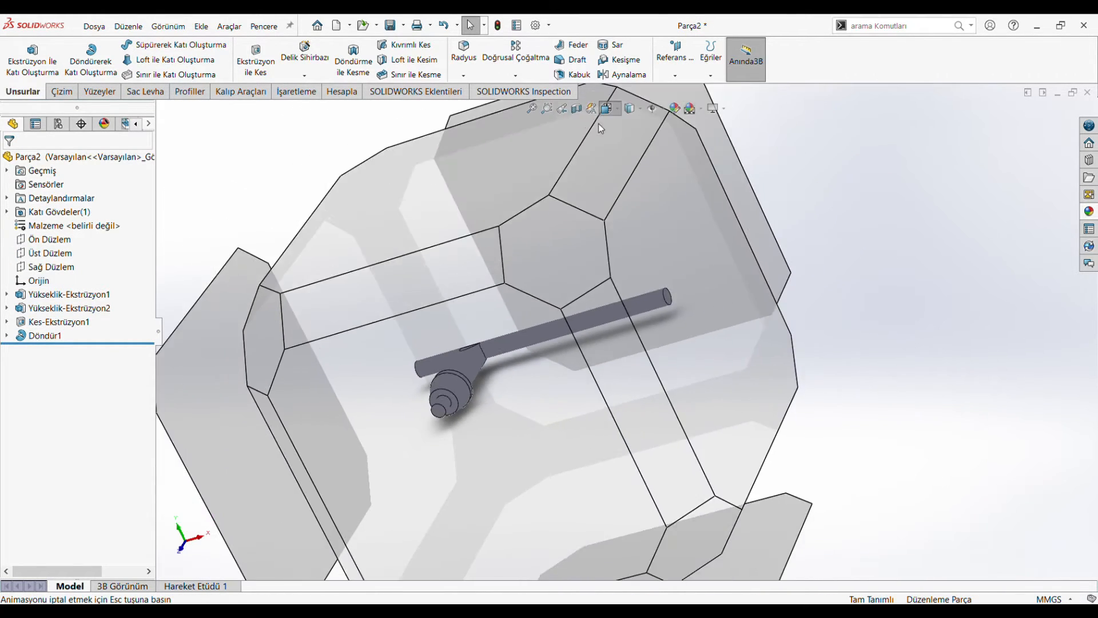
Step: Start a sketch on the head's annular step face and draw a slanted and a horizontal line from the centre to the outer outline
click(478, 442)
scroll(406, 320, down, 5)
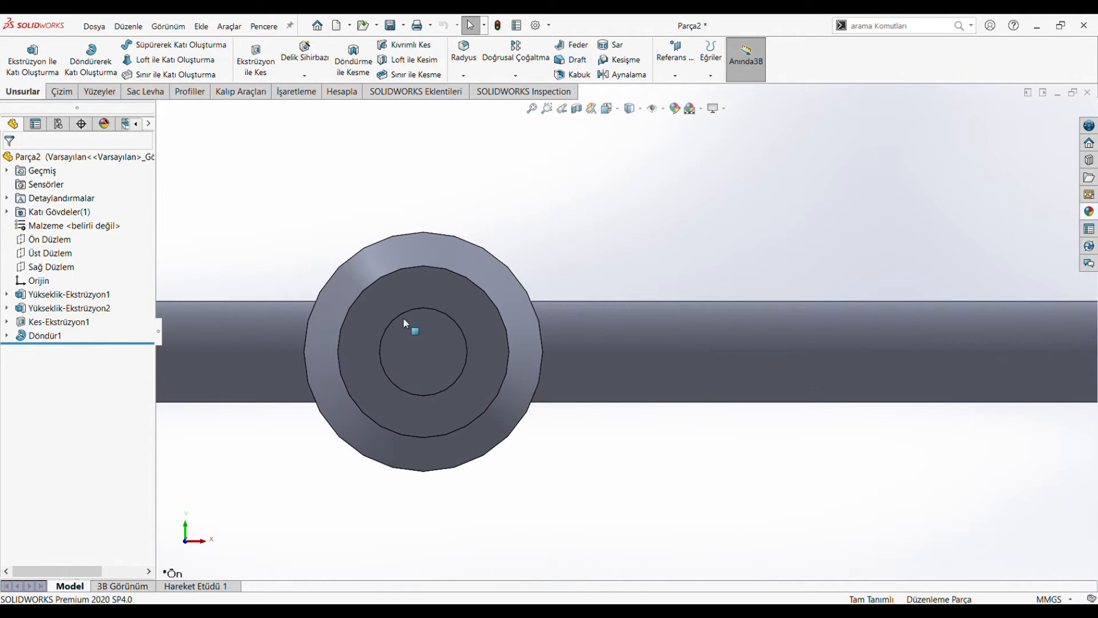
click(426, 284)
key(l)
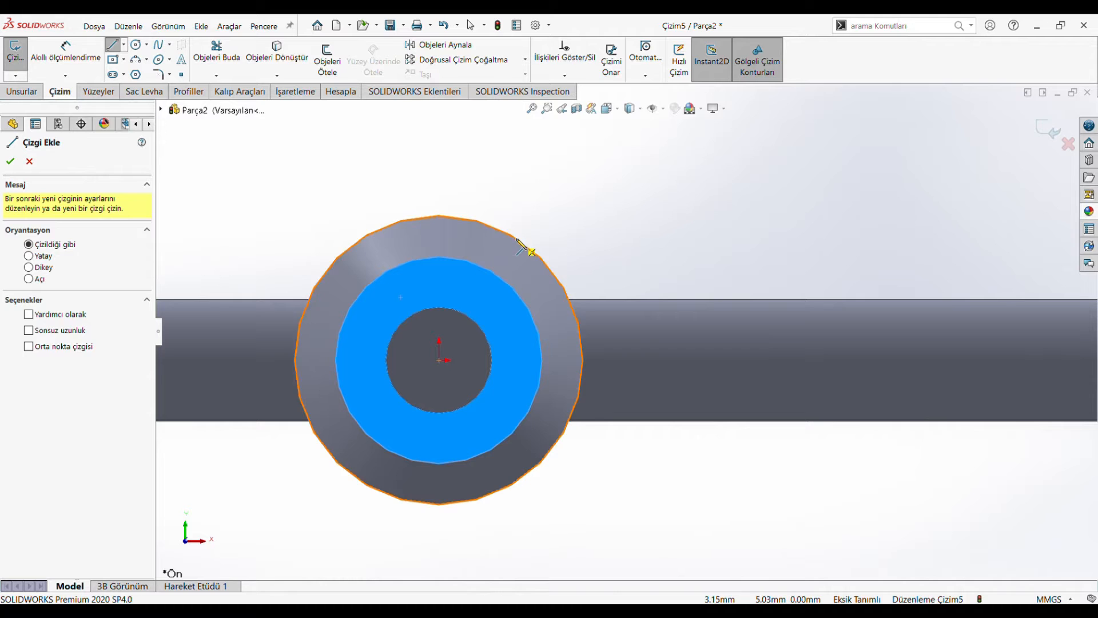
click(519, 242)
click(438, 360)
click(582, 361)
Step: Dimension the angle between the slanted and horizontal lines as 45°
click(90, 59)
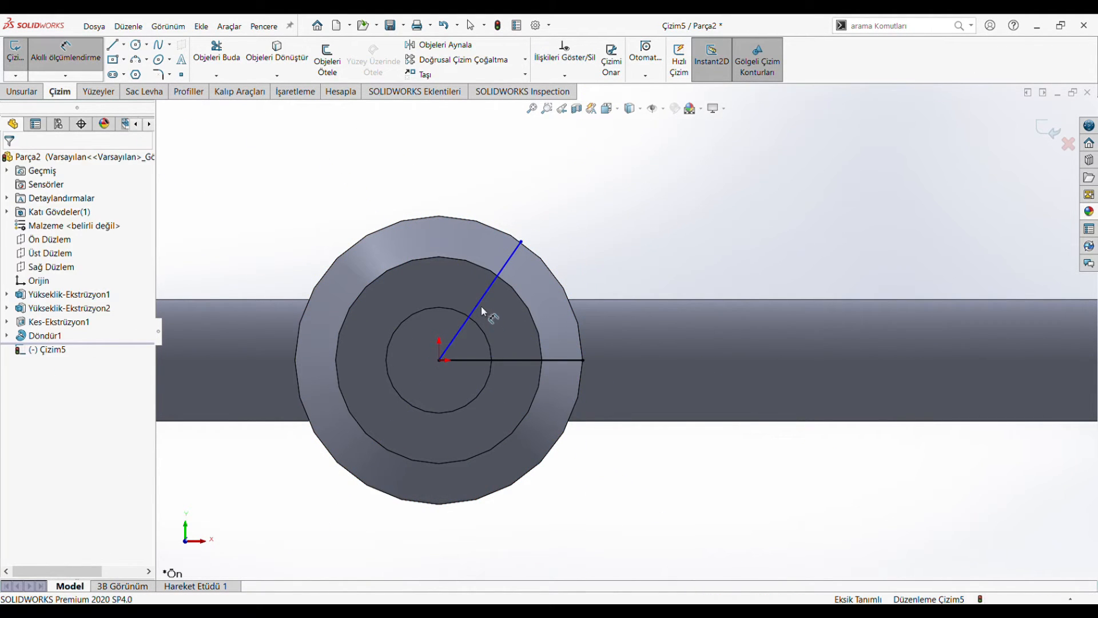
click(514, 361)
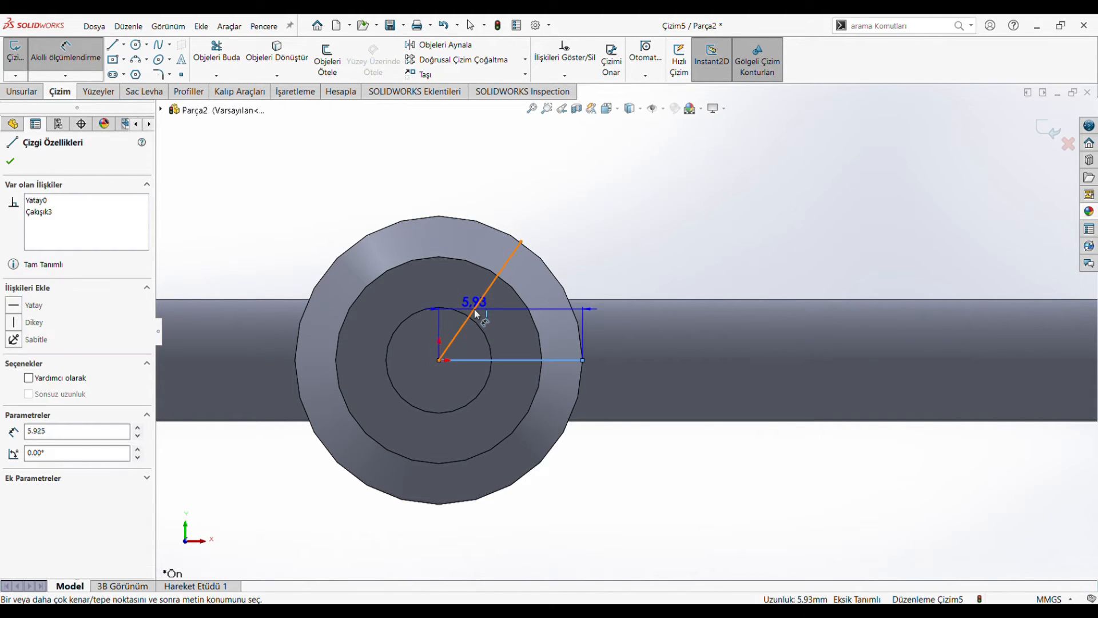
click(491, 335)
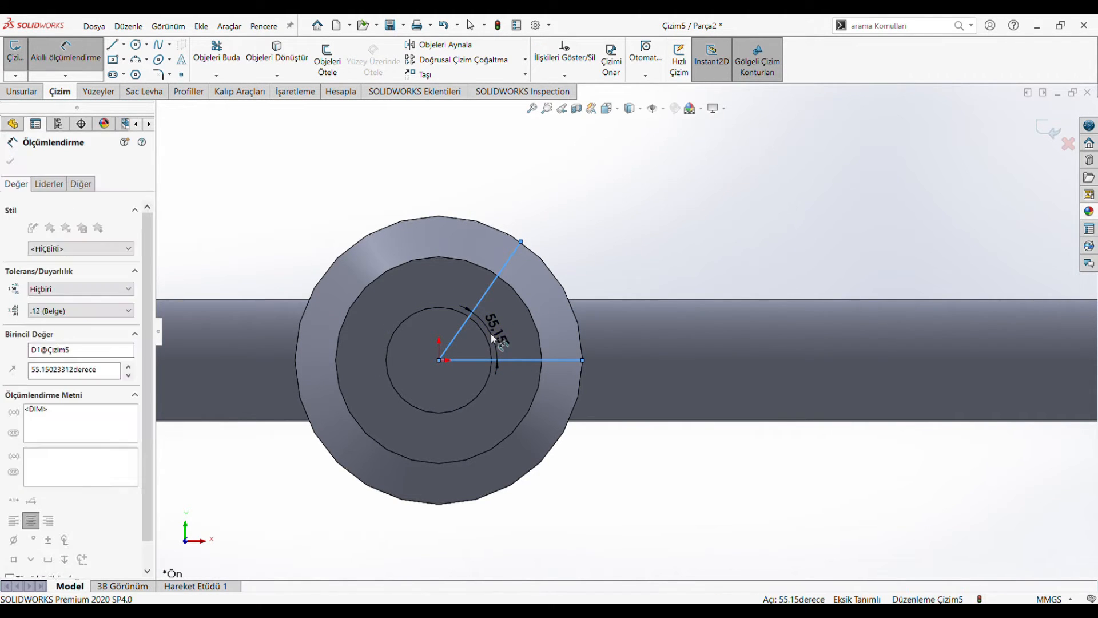
text(45)
key(Return)
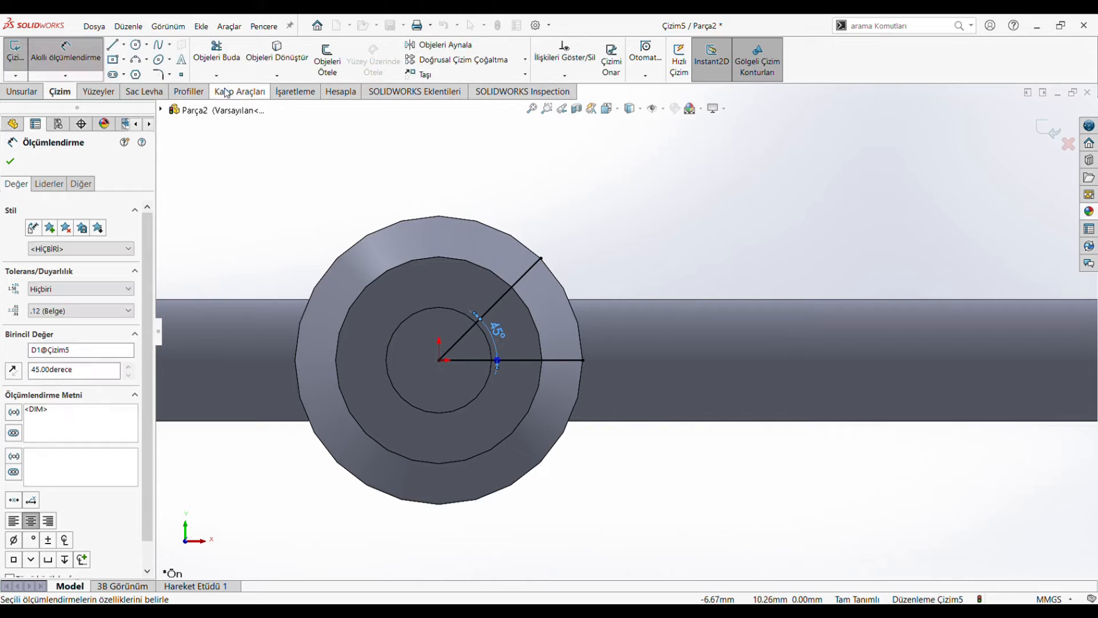
Step: Offset both lines 0.85 mm in the reversed direction, into the wedge between them
click(328, 59)
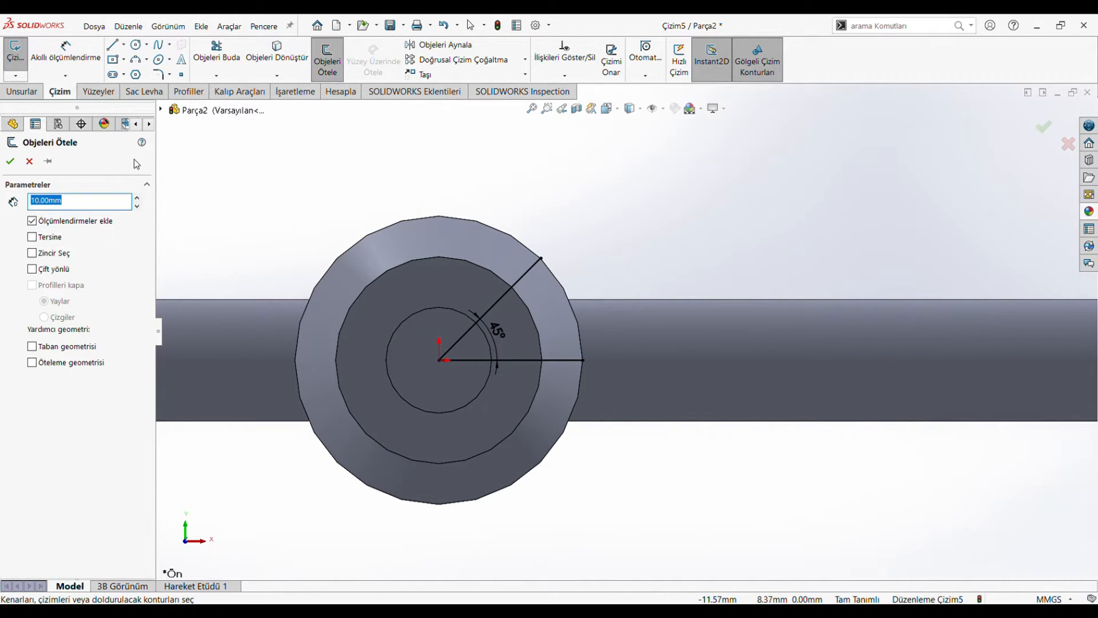
text(0,)
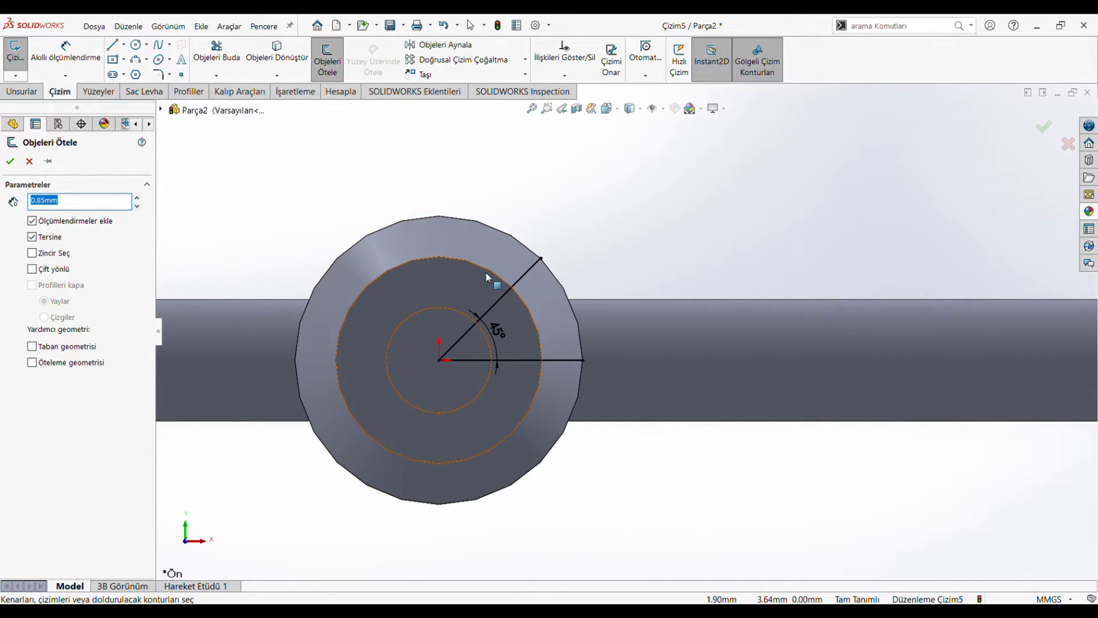
click(506, 295)
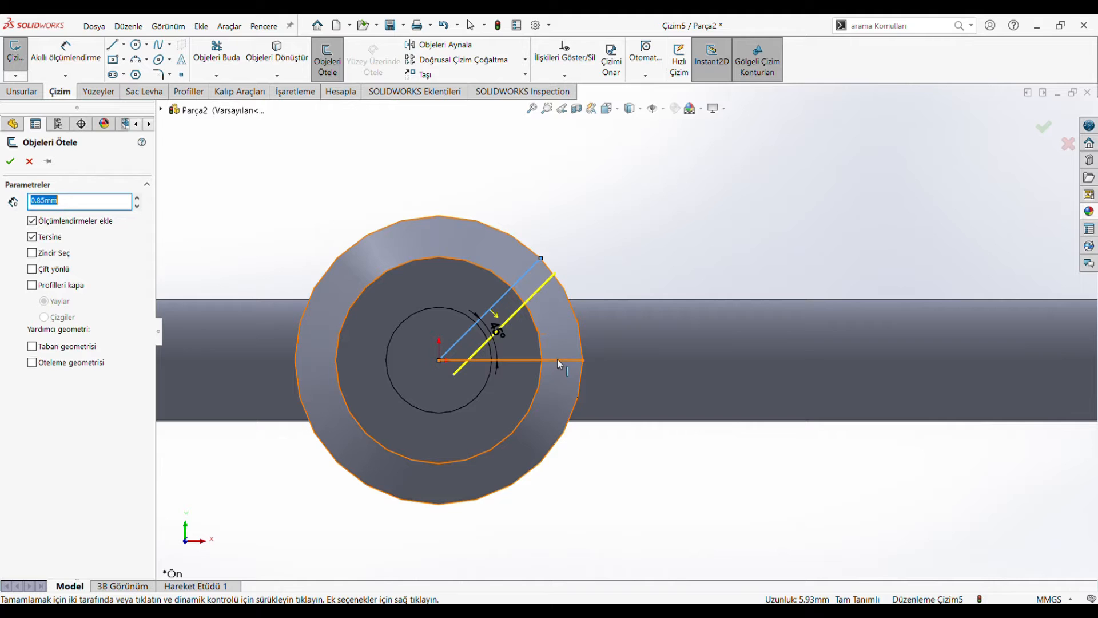
click(9, 161)
Step: Convert the original slanted and horizontal lines from the centre to construction geometry
click(463, 336)
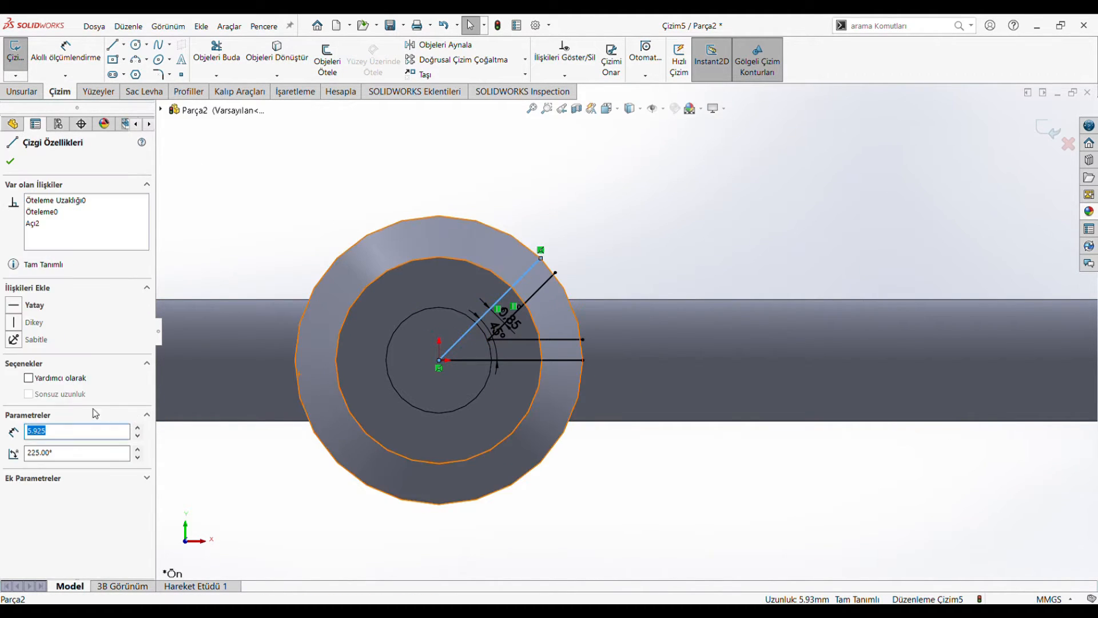
click(52, 380)
click(458, 360)
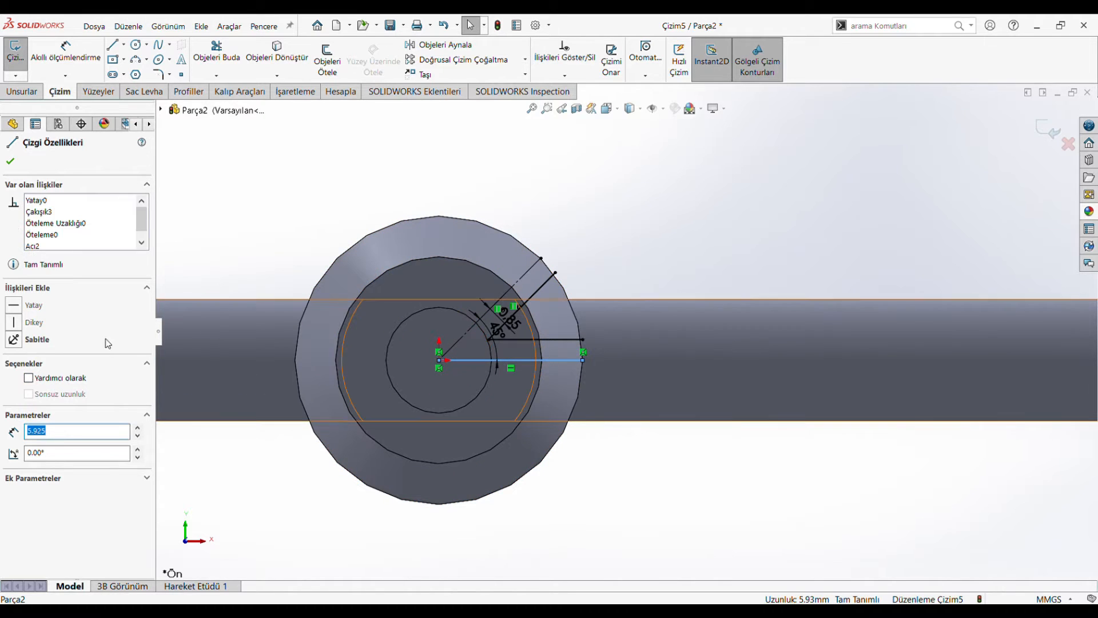
click(55, 379)
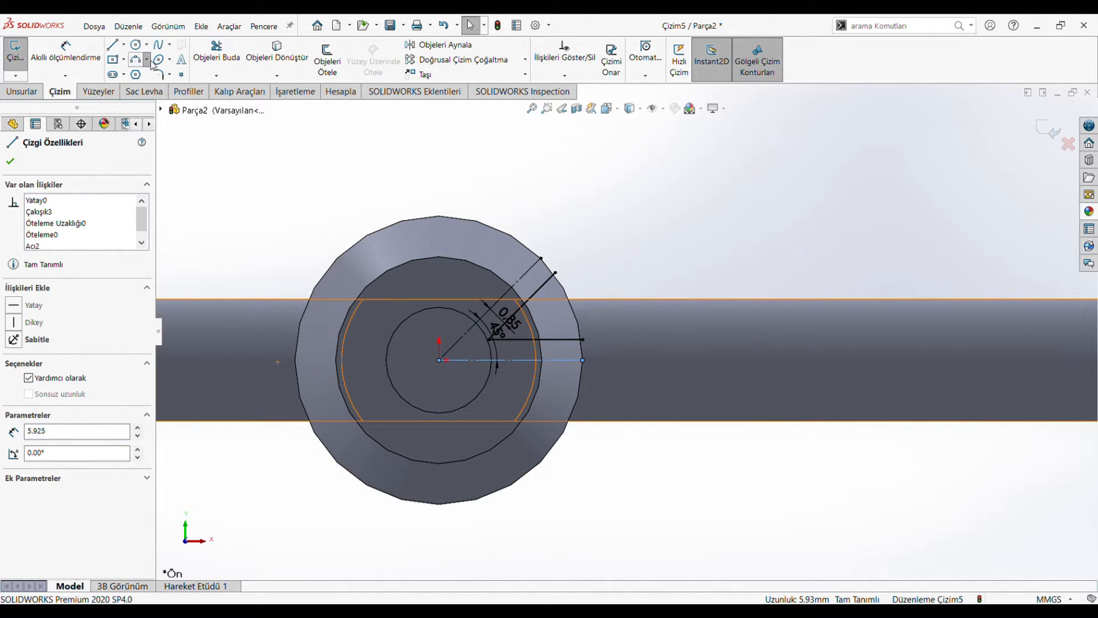
Step: Close the wedge with an outward-bulging three-point arc between the outer ends of the two offset lines
click(136, 59)
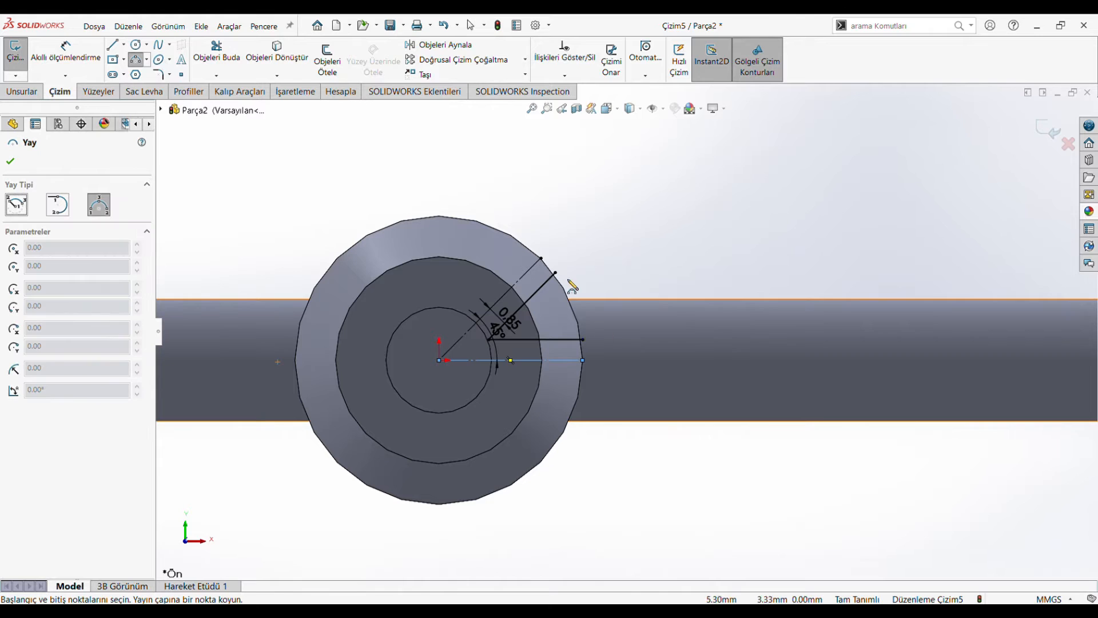
click(555, 273)
click(582, 340)
click(586, 320)
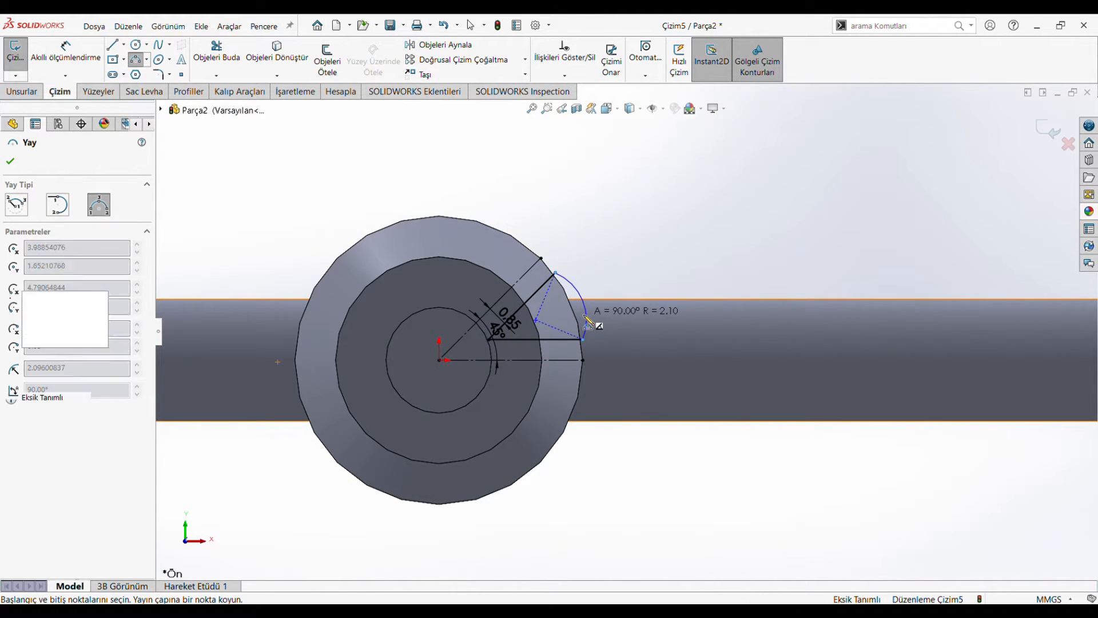
click(10, 163)
Step: Extrude-cut the wedge profile into the head to a blind depth of 6.5 mm
click(23, 91)
click(269, 67)
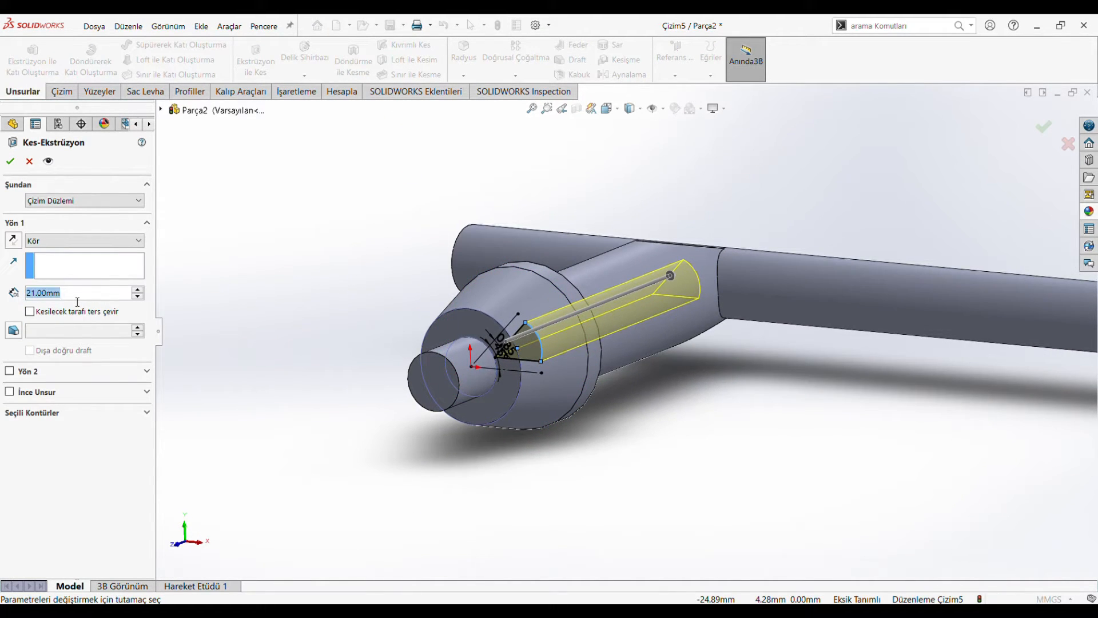
key(Return)
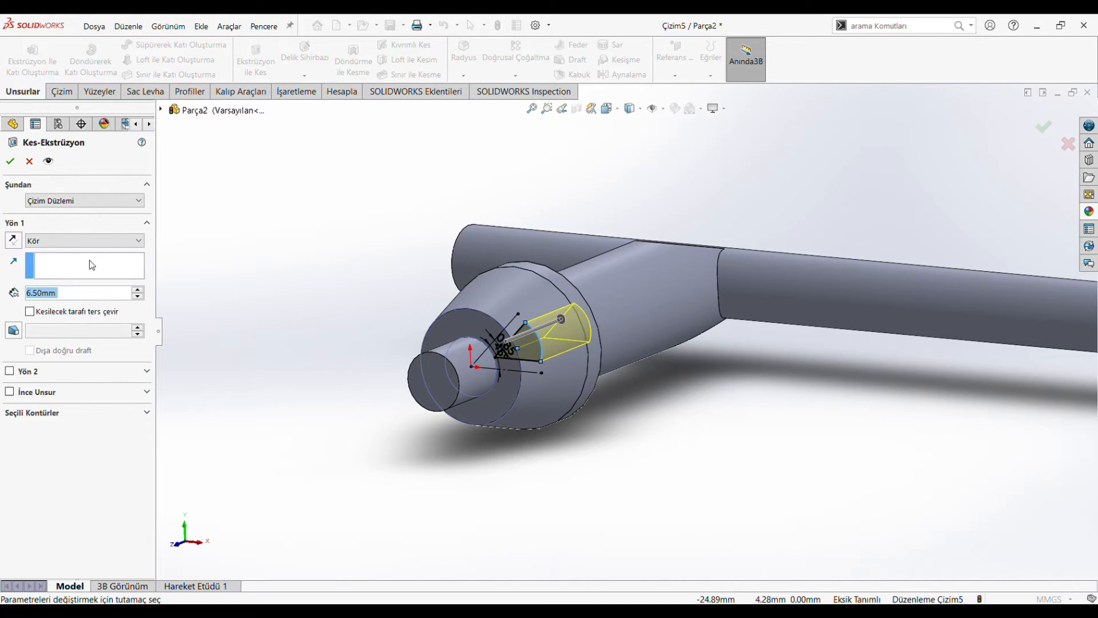
click(12, 162)
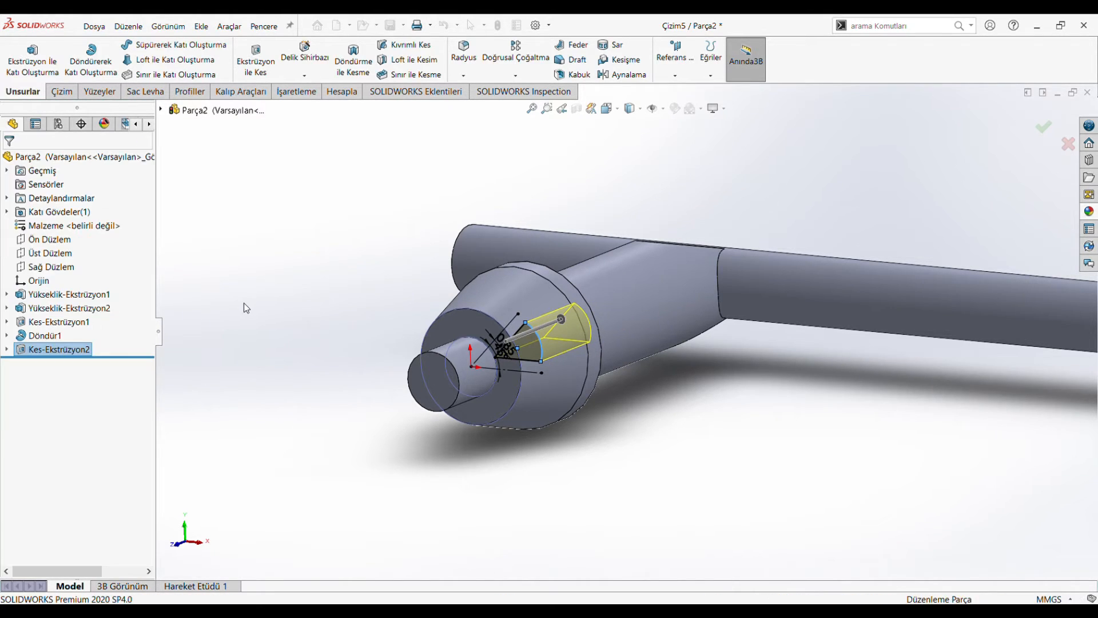
Step: Set up a 0.2 mm fillet on the three faces of the wedge-shaped notch in the head
middle_drag(350, 320, 321, 352)
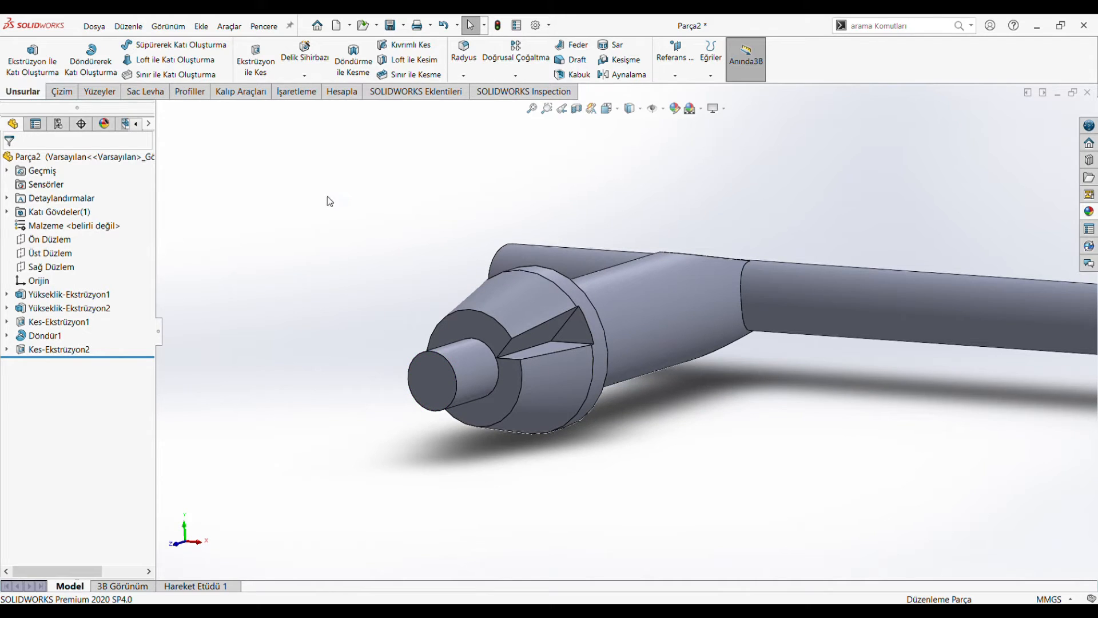
click(466, 57)
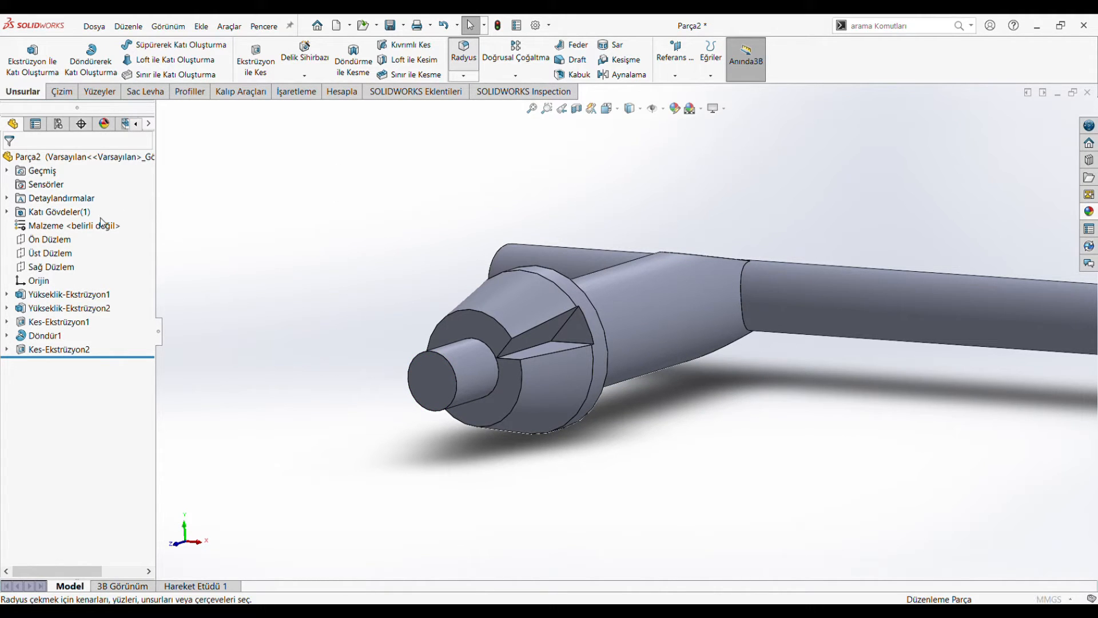
text(0,2)
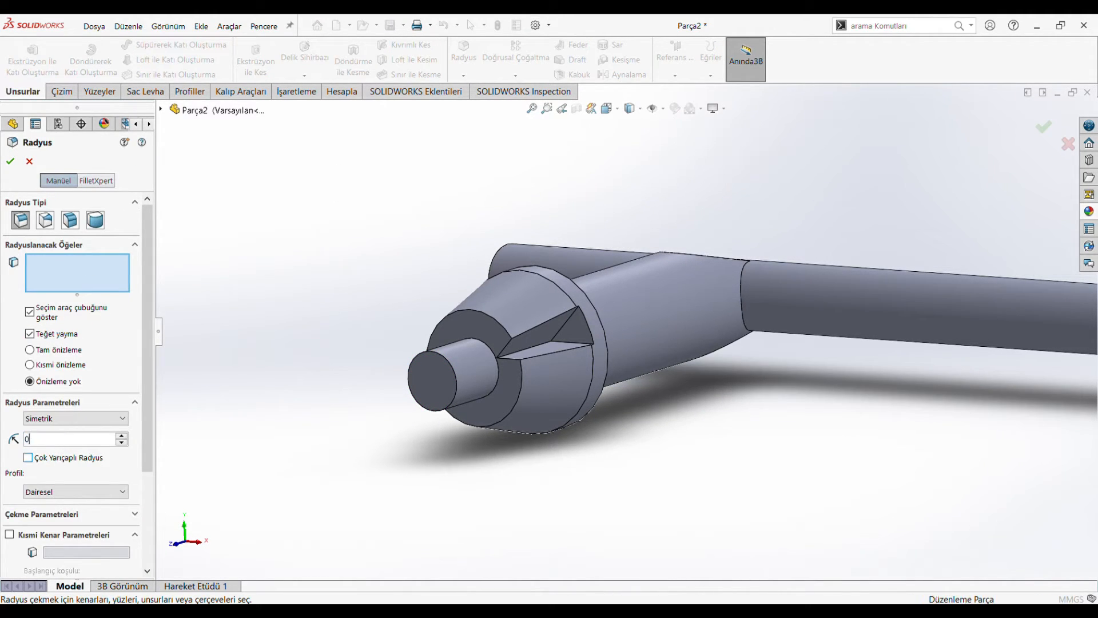
click(553, 331)
scroll(581, 323, down, 5)
click(582, 322)
click(558, 360)
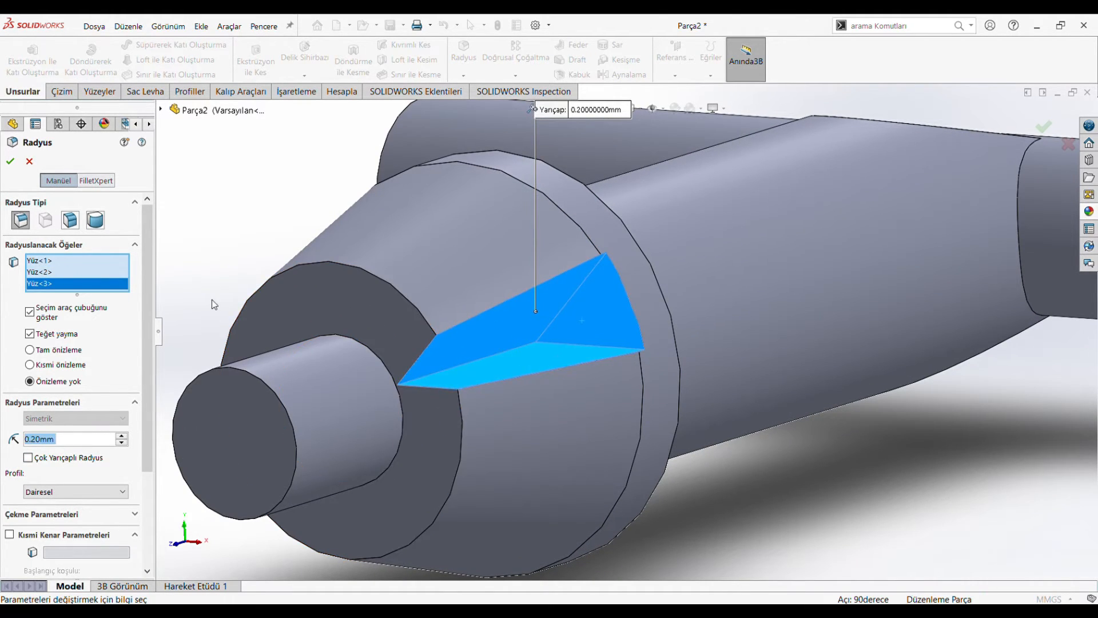
Step: Add the shank's edge at the head and both end edges of the cross rod to the fillet and apply it
scroll(587, 380, up, 3)
middle_drag(853, 341, 549, 362)
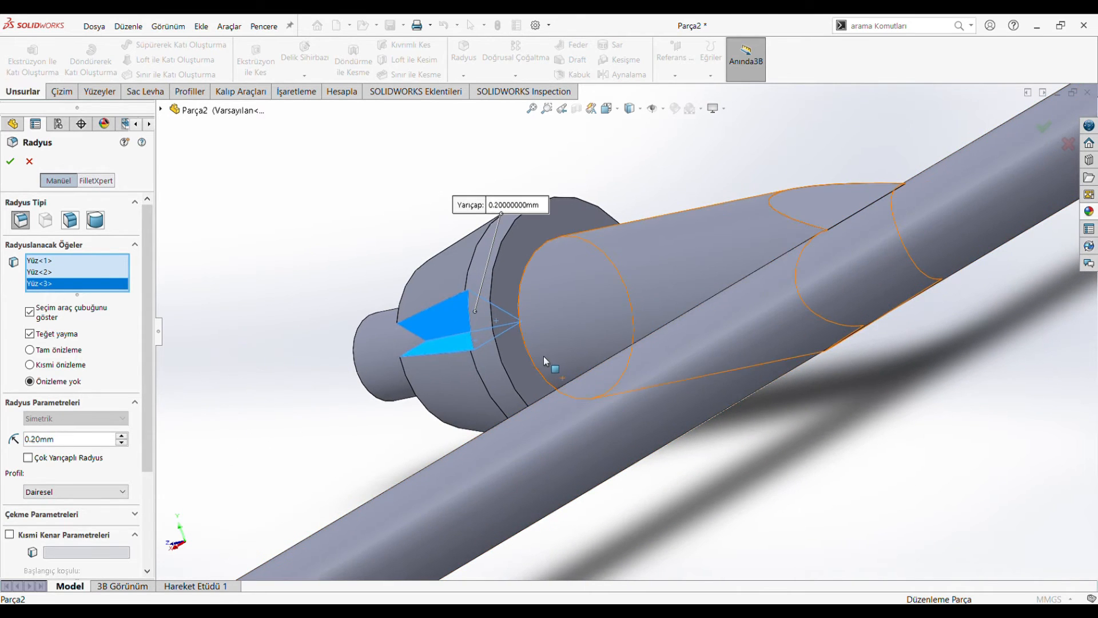
click(531, 363)
scroll(580, 410, up, 3)
scroll(485, 467, down, 4)
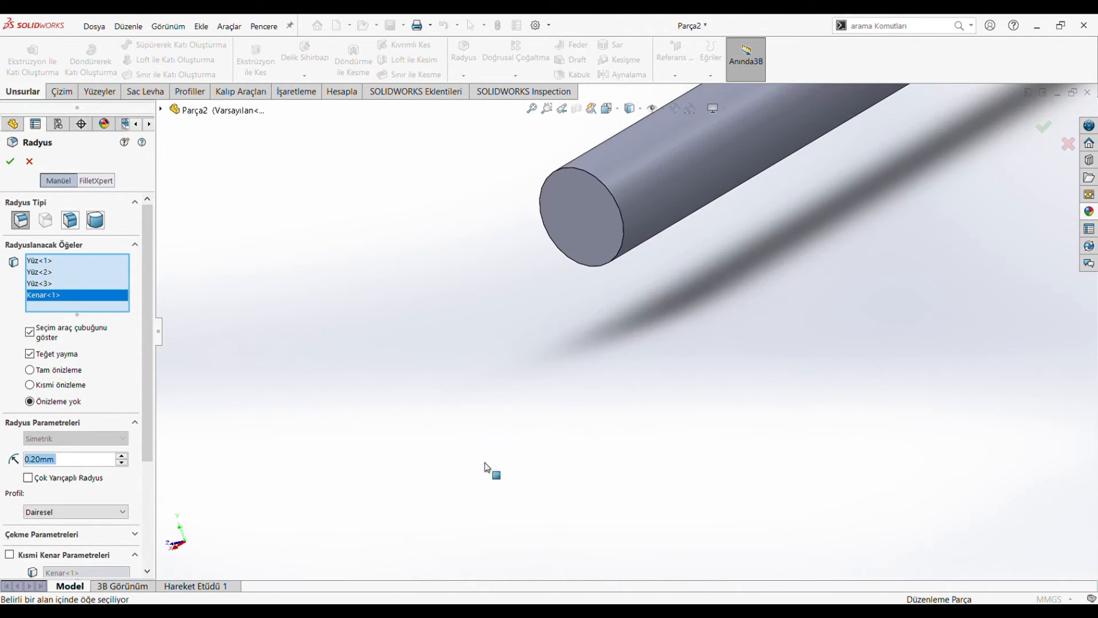
click(618, 233)
scroll(851, 228, up, 3)
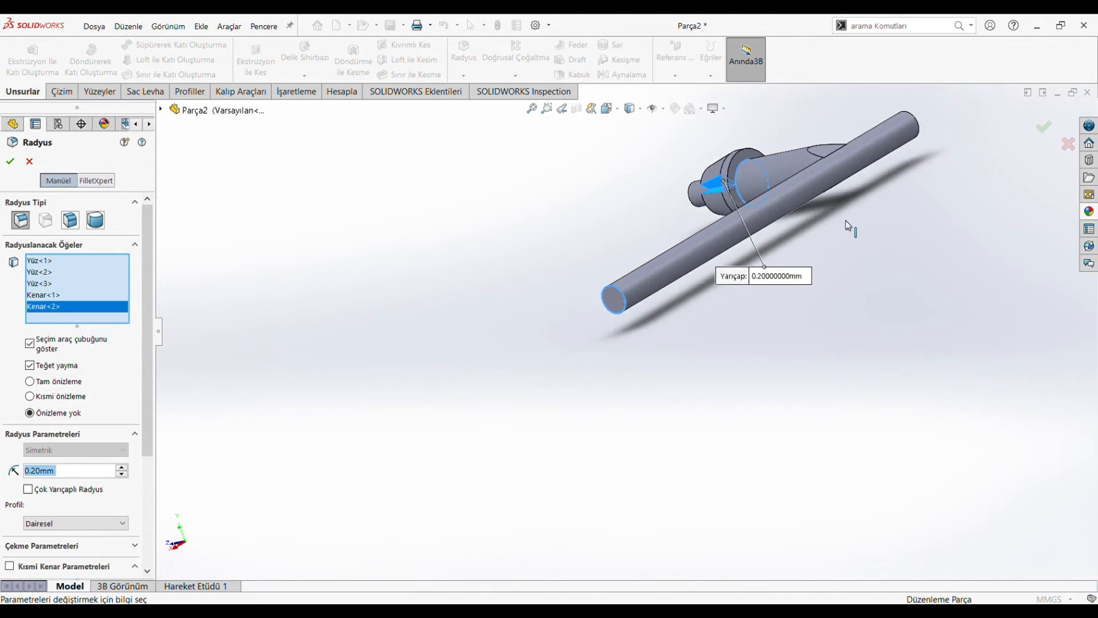
scroll(710, 255, down, 4)
scroll(708, 250, down, 1)
click(431, 537)
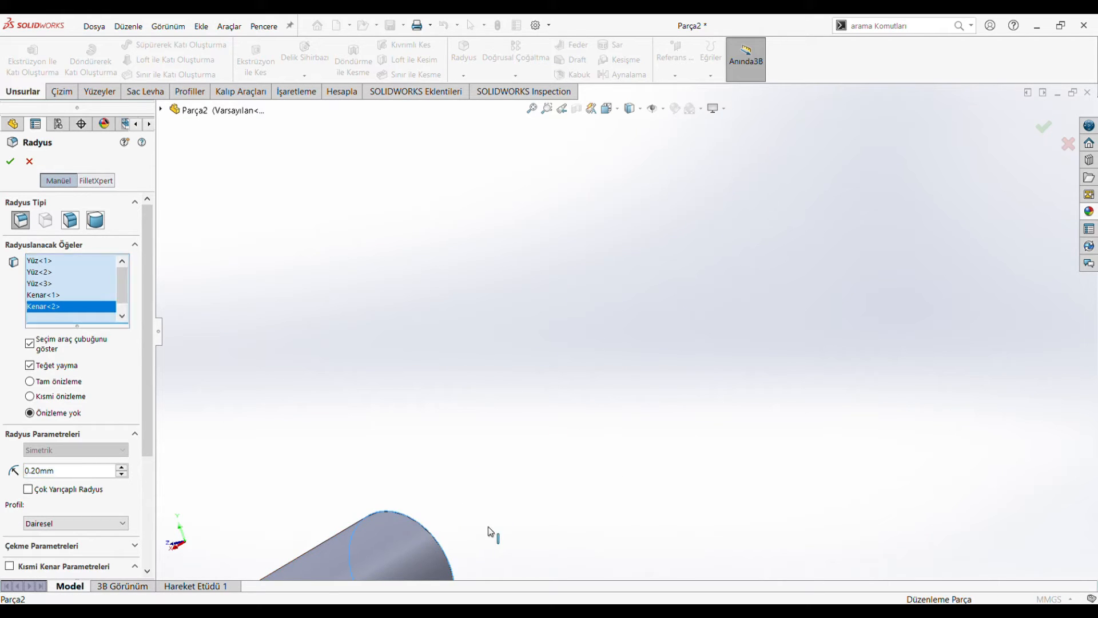
scroll(490, 526, up, 4)
middle_drag(509, 520, 577, 490)
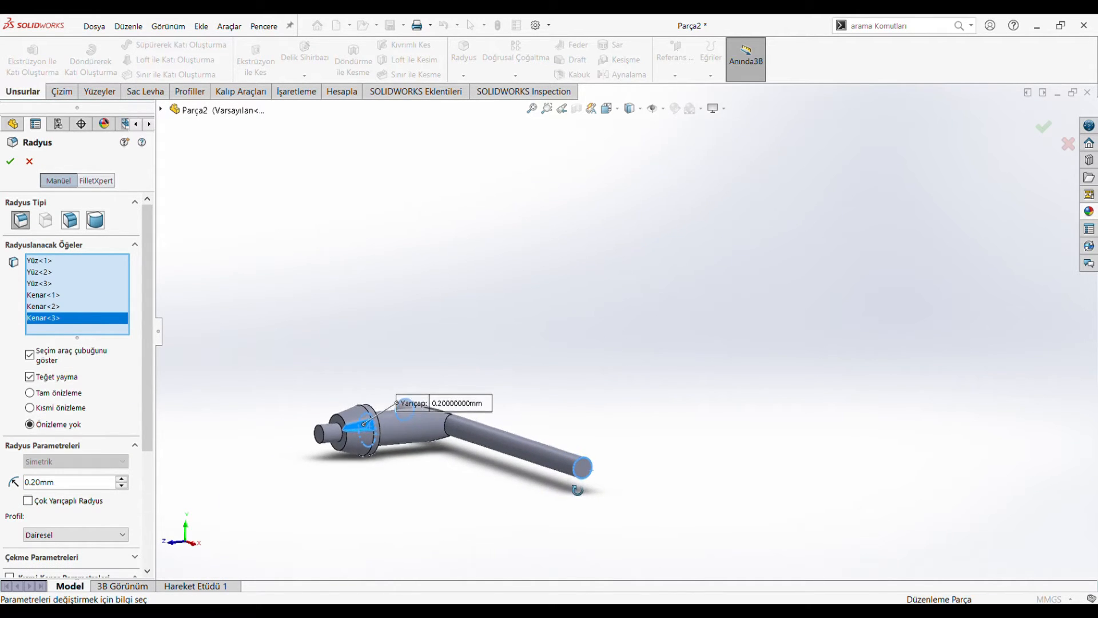
click(10, 161)
scroll(337, 456, down, 3)
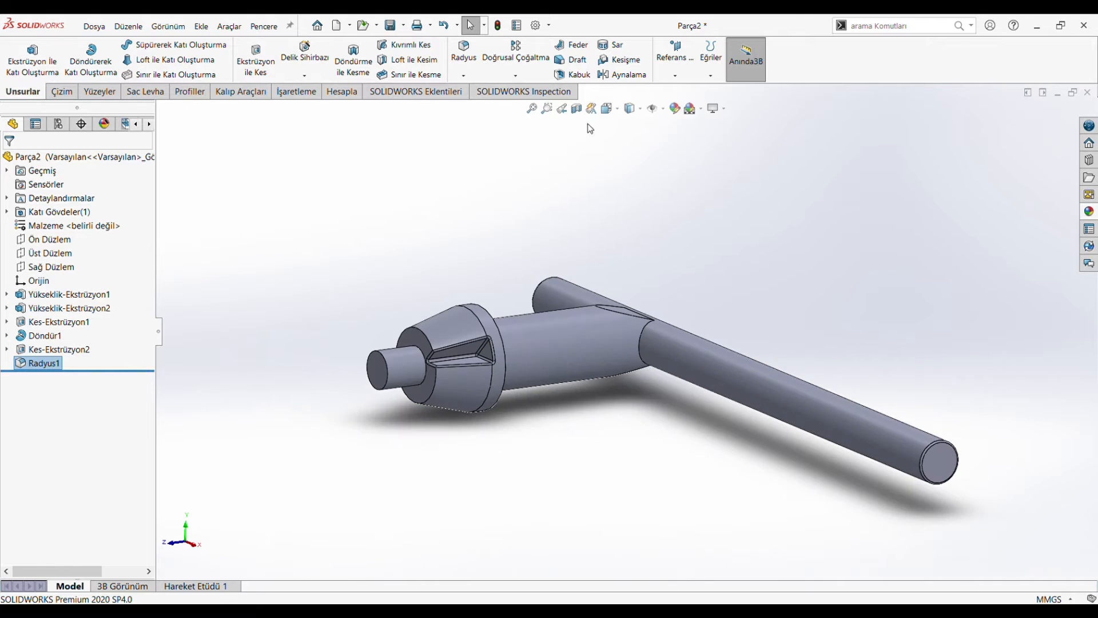
click(608, 108)
click(454, 321)
click(515, 76)
click(518, 106)
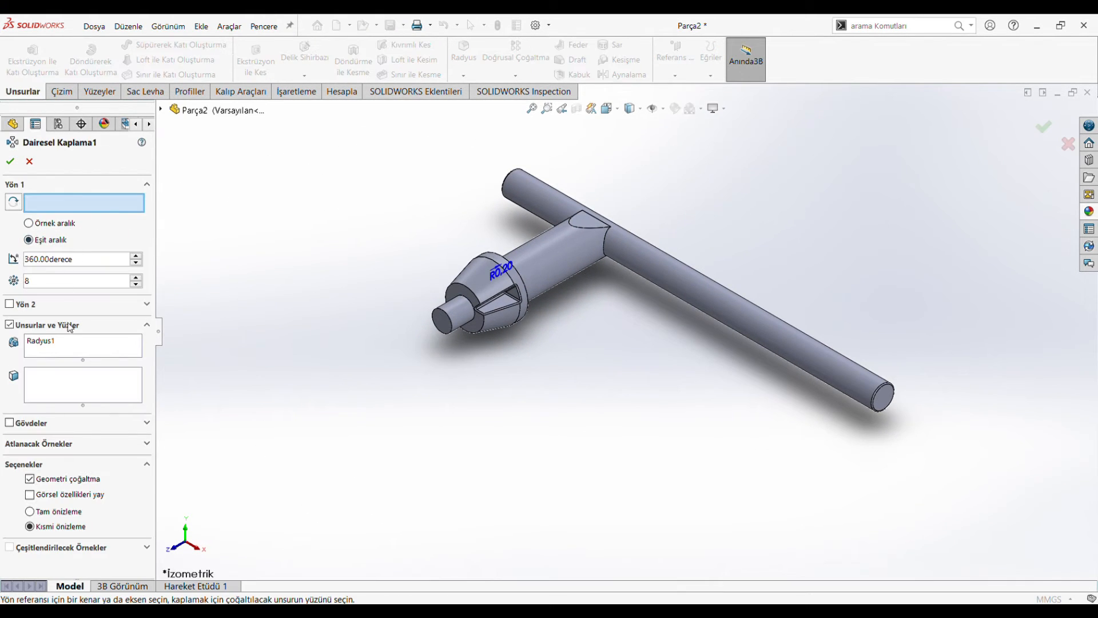
click(55, 346)
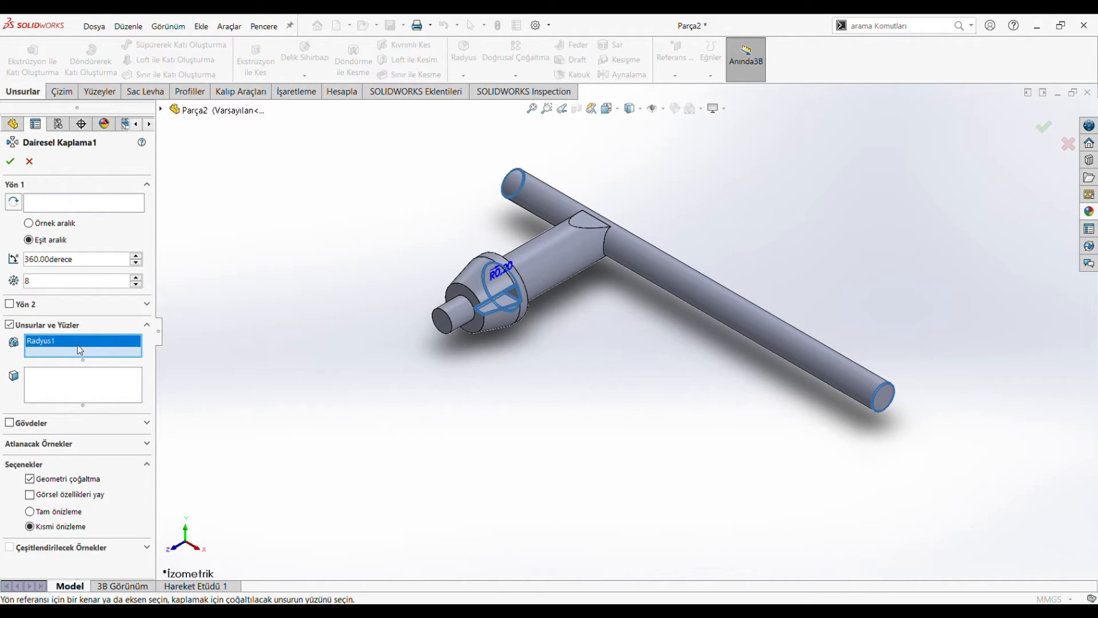
click(163, 112)
click(163, 111)
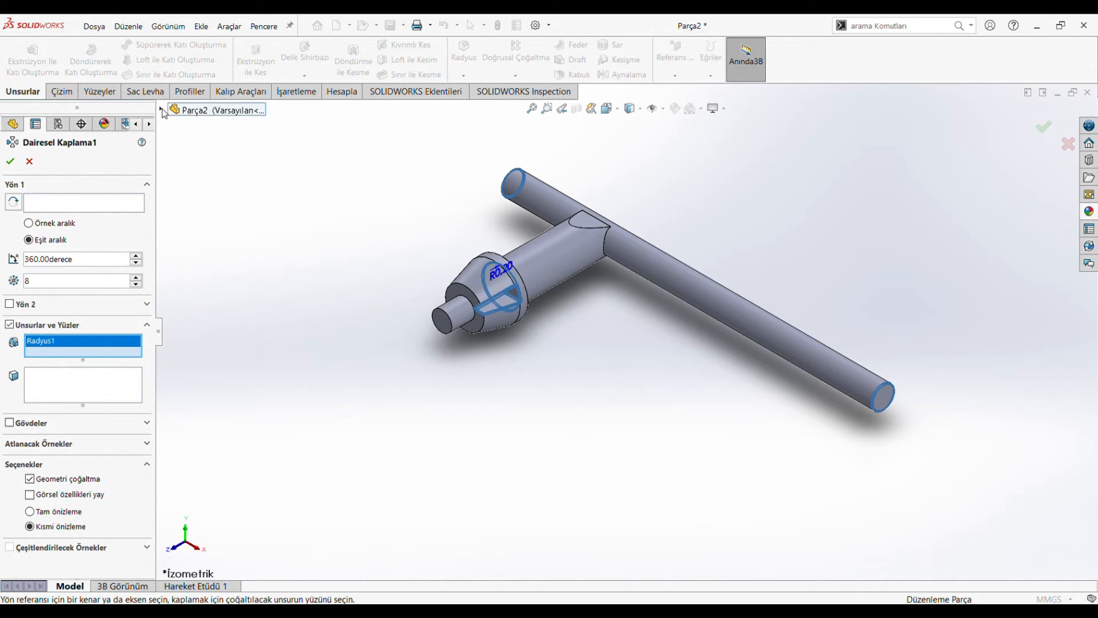
click(29, 161)
Step: Edit the 0.2 mm fillet to remove its three selected edges, keeping only the wedge notch's three faces
click(38, 363)
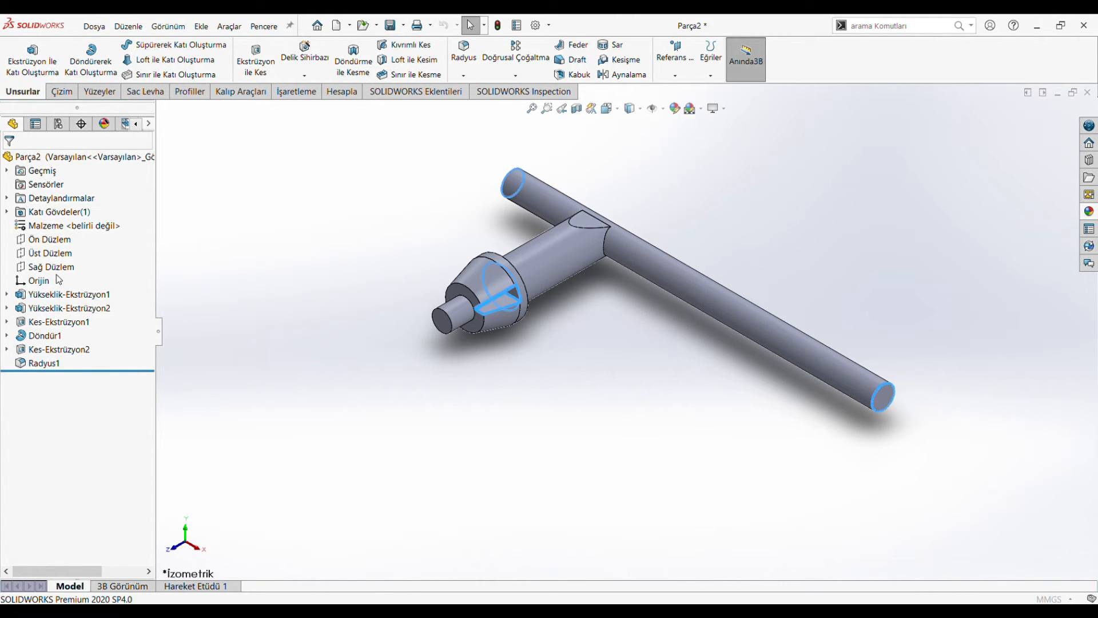
click(44, 302)
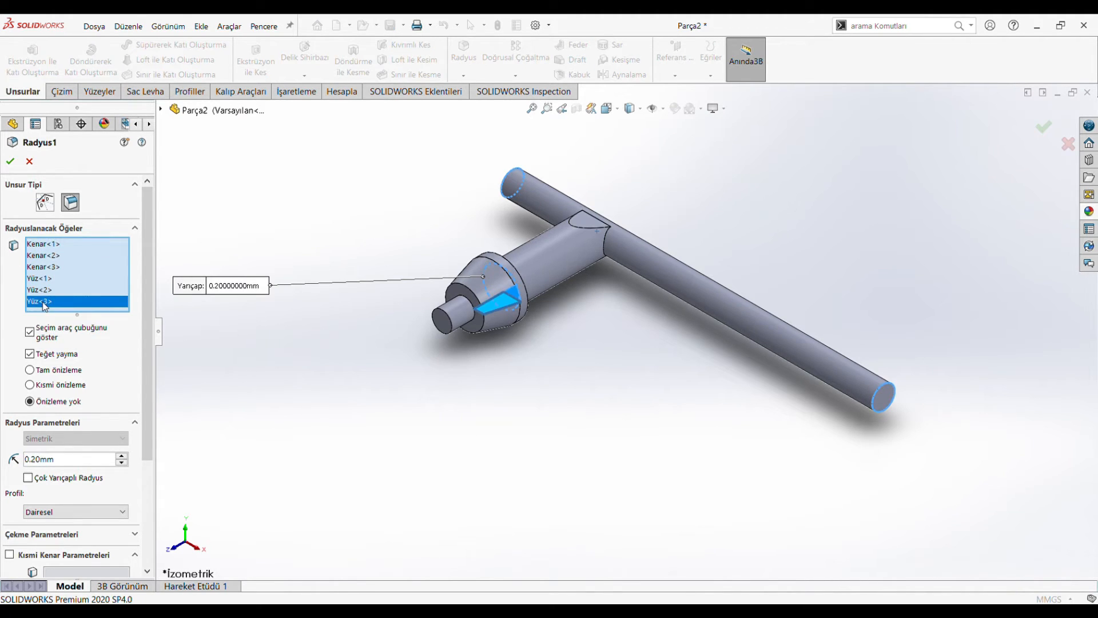
click(53, 244)
key(Delete)
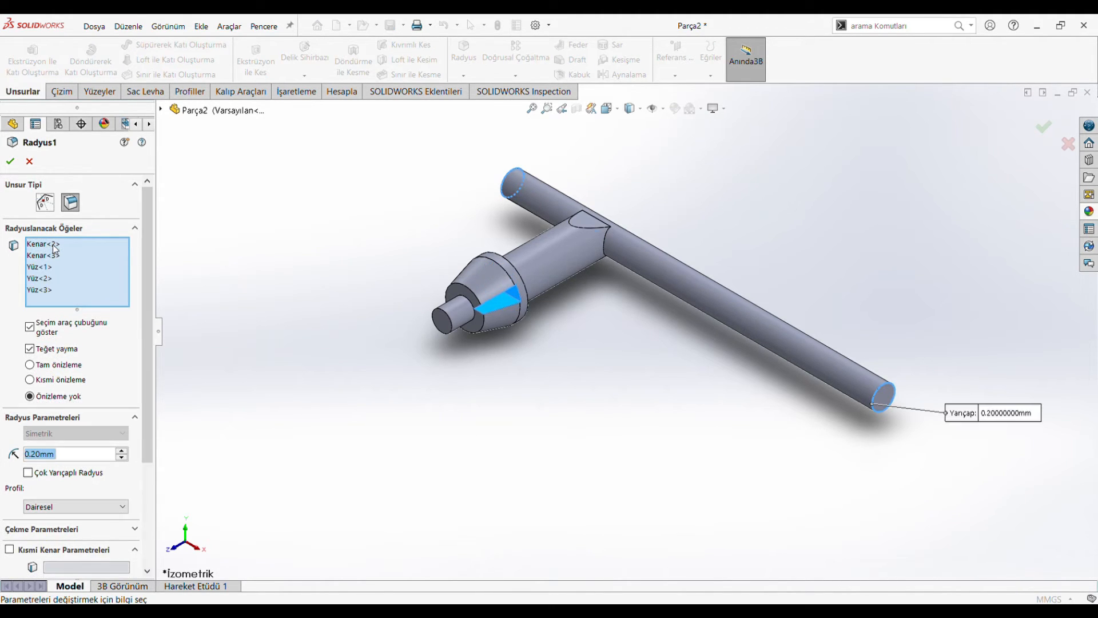
click(53, 247)
key(Delete)
click(52, 247)
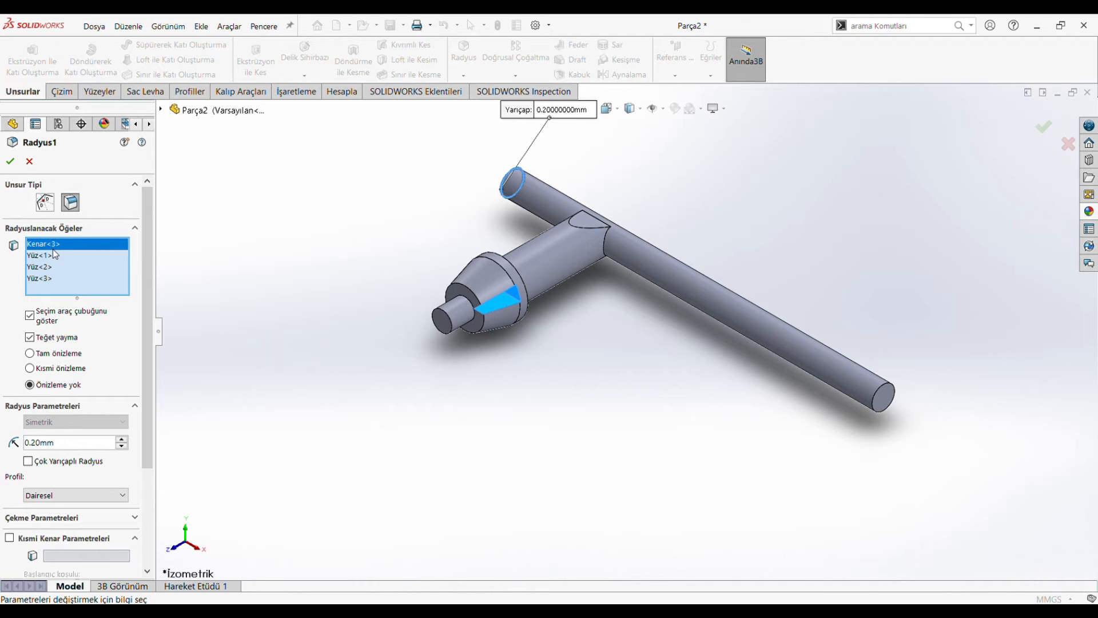
key(Delete)
click(60, 260)
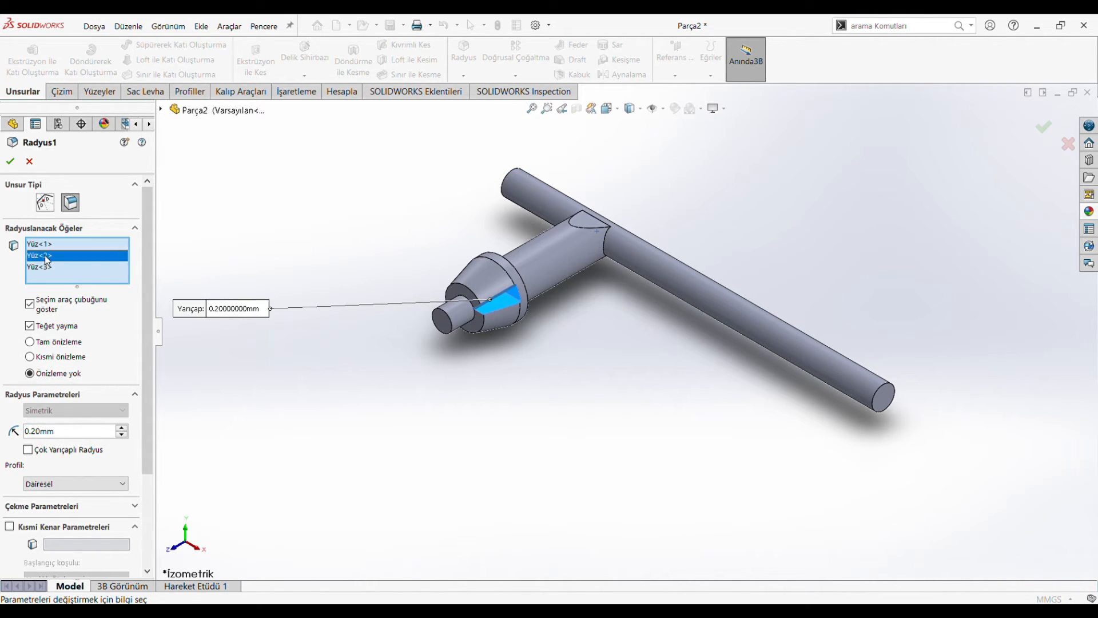
click(48, 270)
click(10, 161)
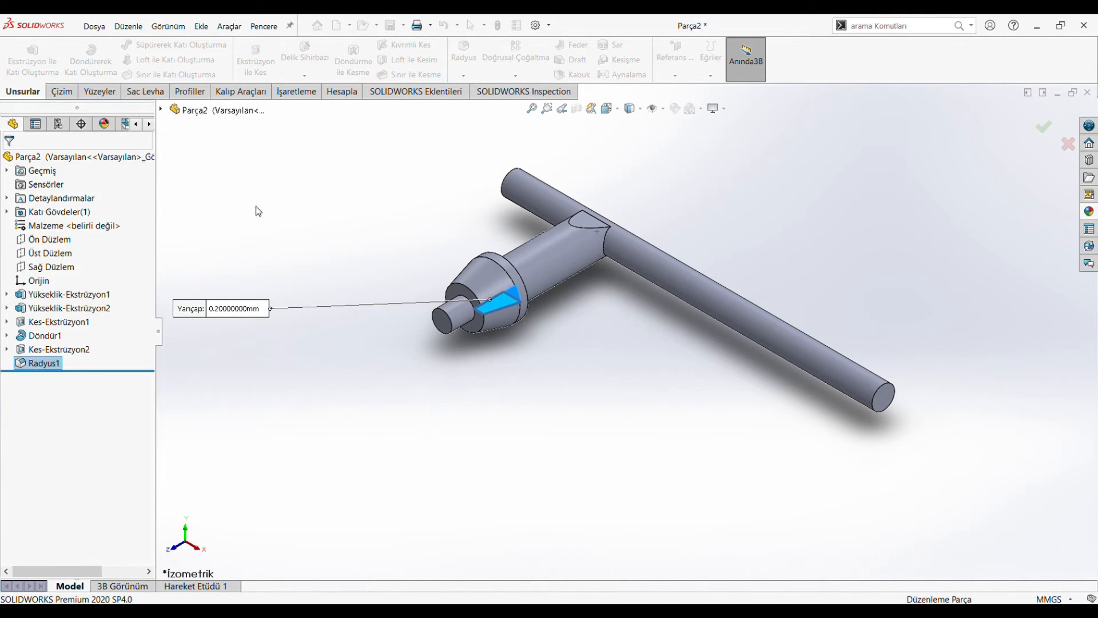
Step: Circular-pattern the notch cut and its fillet around the tip pin's circular edge with 8 equally spaced instances over 360 degrees
click(507, 77)
click(507, 102)
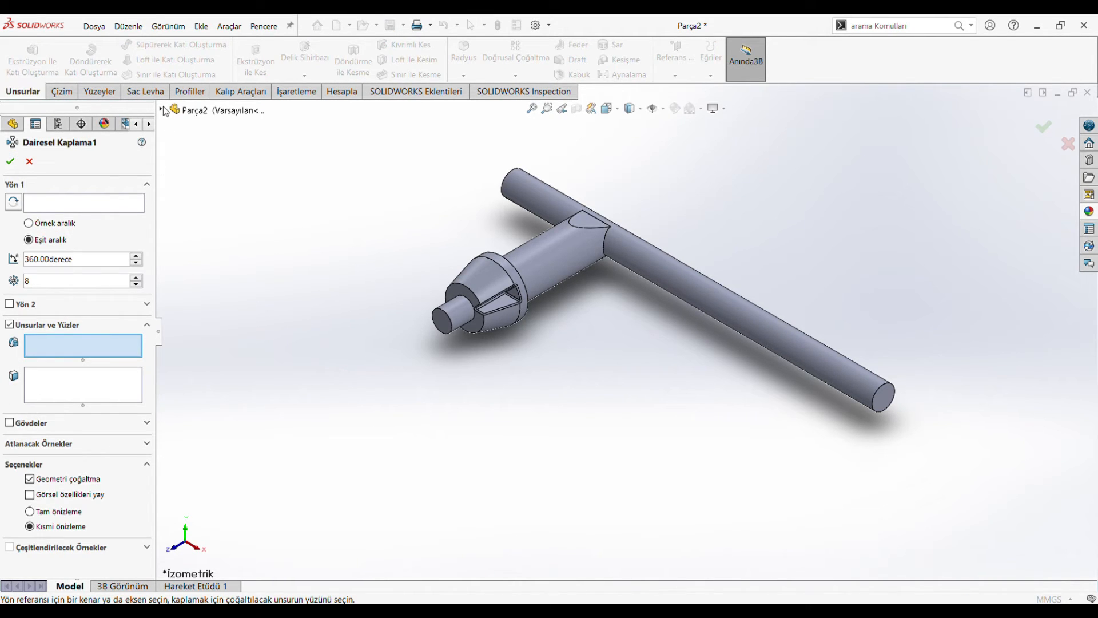
click(164, 110)
click(213, 318)
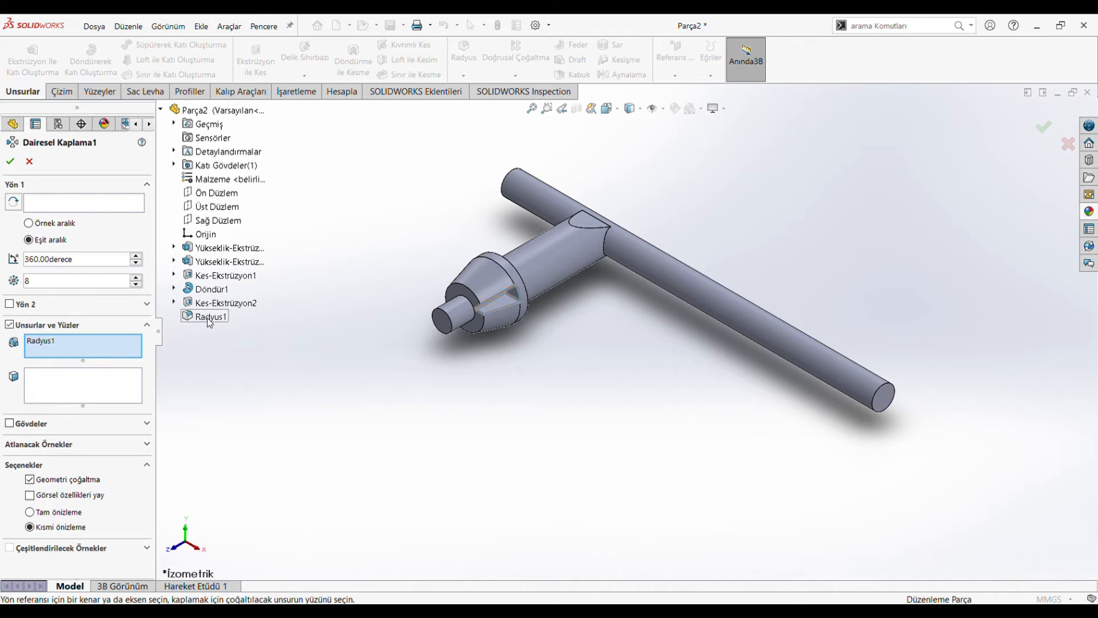
click(220, 302)
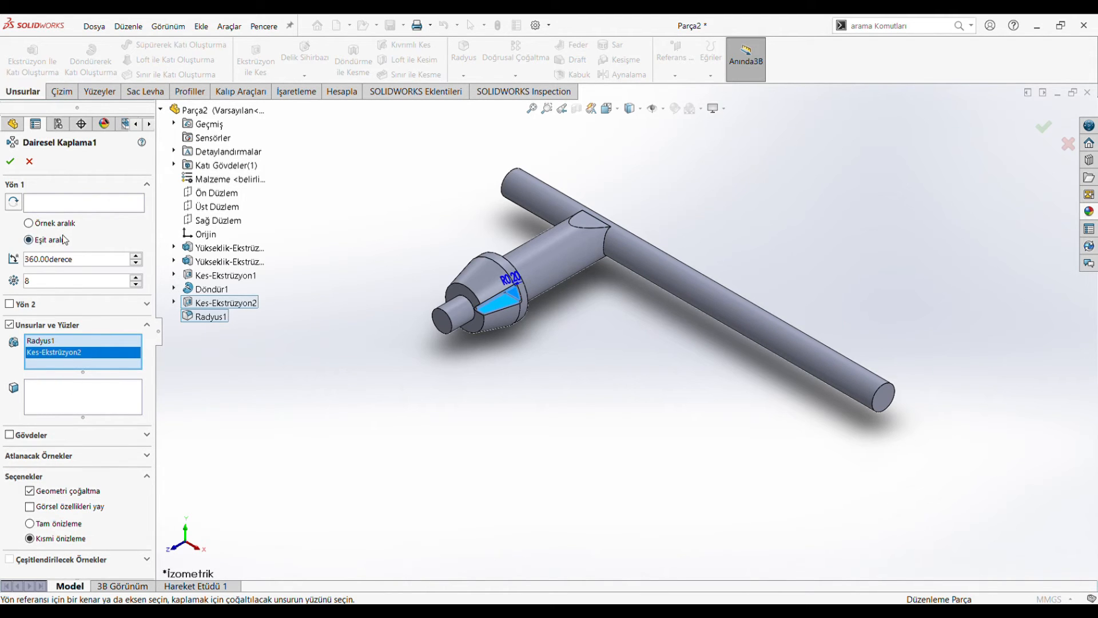
click(64, 203)
click(448, 319)
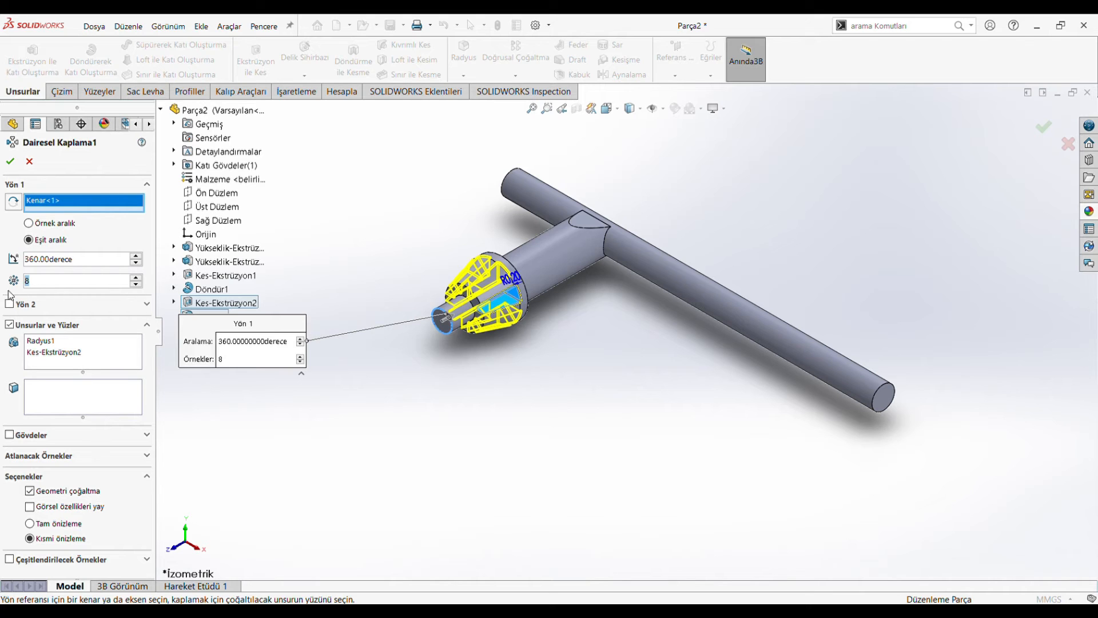
click(11, 165)
Step: Set up a 0.5 mm by 45-degree chamfer on the end edge of the pin in front of the toothed head
scroll(506, 343, down, 3)
middle_drag(505, 353, 554, 330)
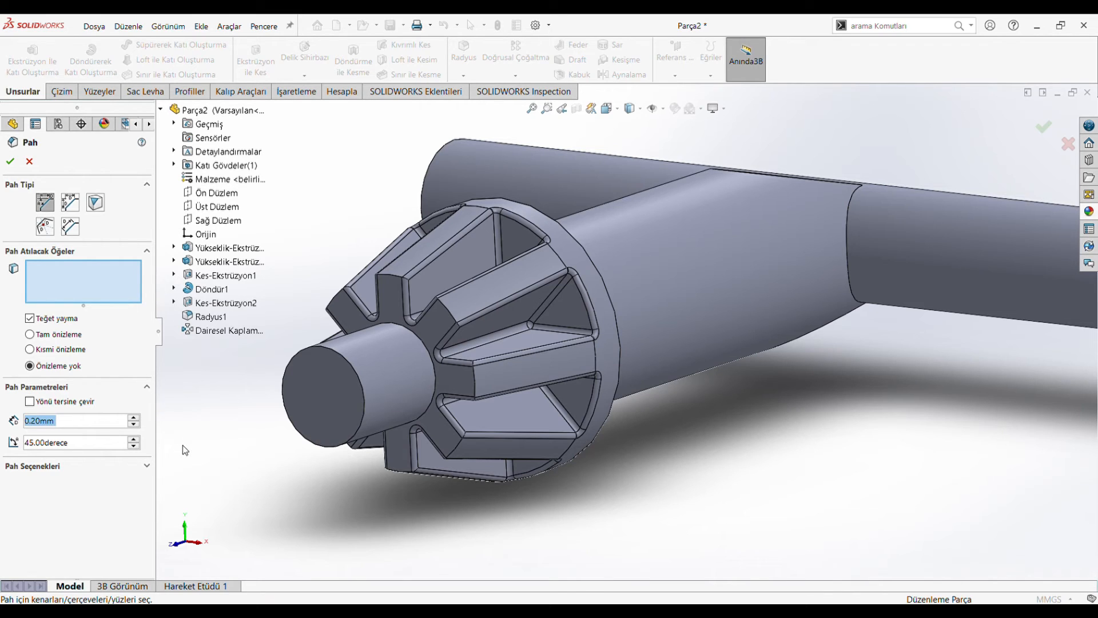
text(0)
click(332, 353)
scroll(719, 427, up, 5)
scroll(856, 350, down, 4)
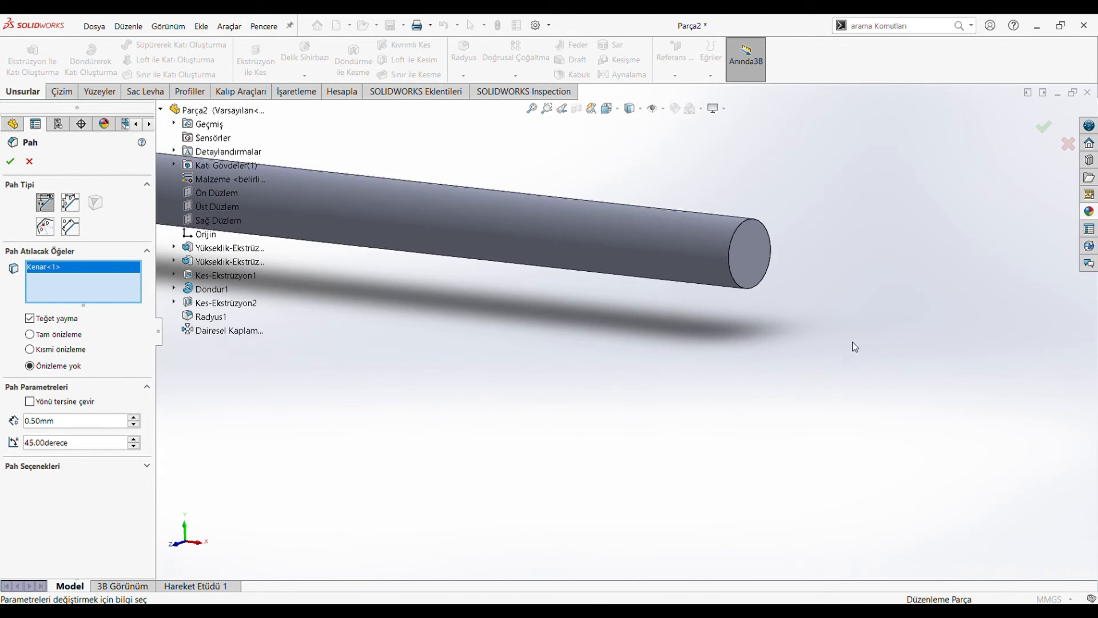
scroll(742, 261, down, 3)
click(762, 288)
scroll(611, 331, up, 6)
middle_drag(293, 395, 370, 376)
scroll(375, 317, up, 4)
scroll(609, 304, down, 4)
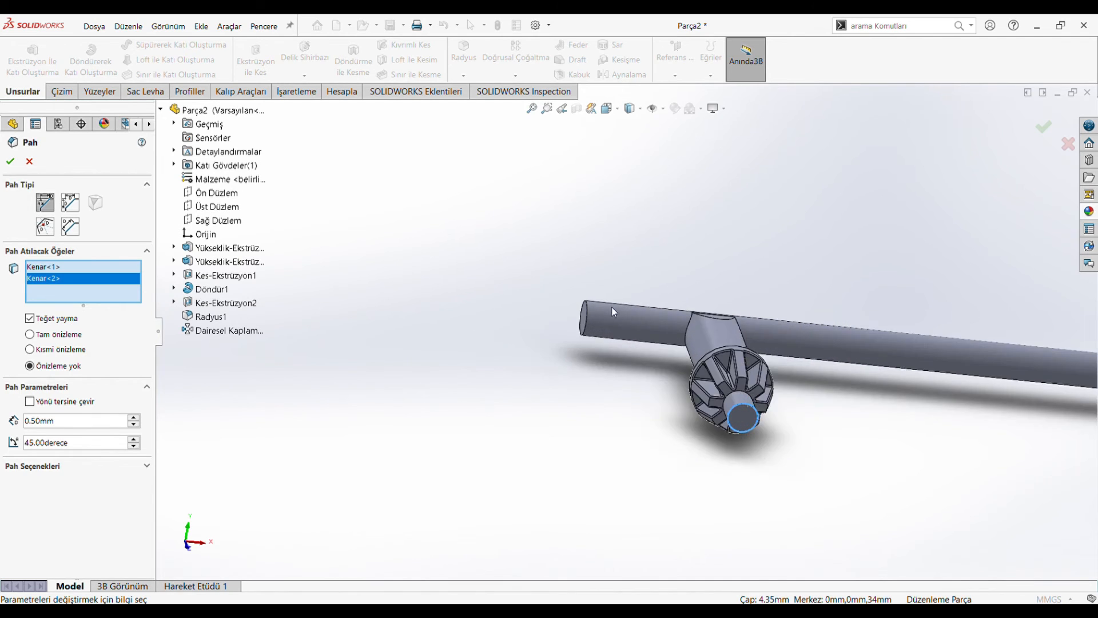
scroll(610, 303, down, 2)
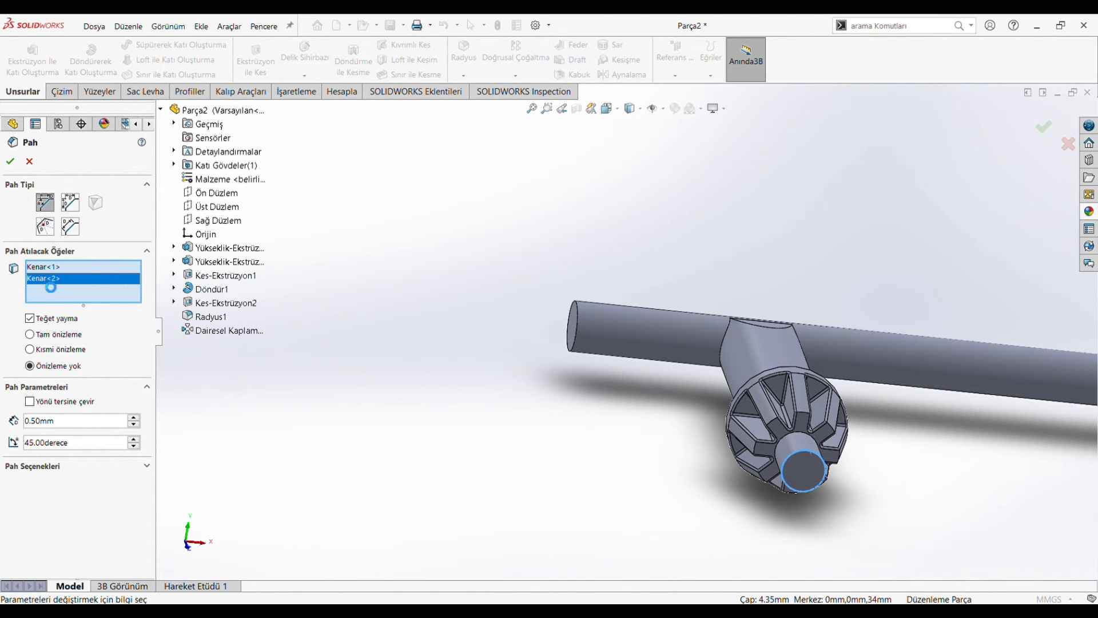
key(Delete)
Step: Apply the chamfer to the pin's end edge only
scroll(591, 393, up, 5)
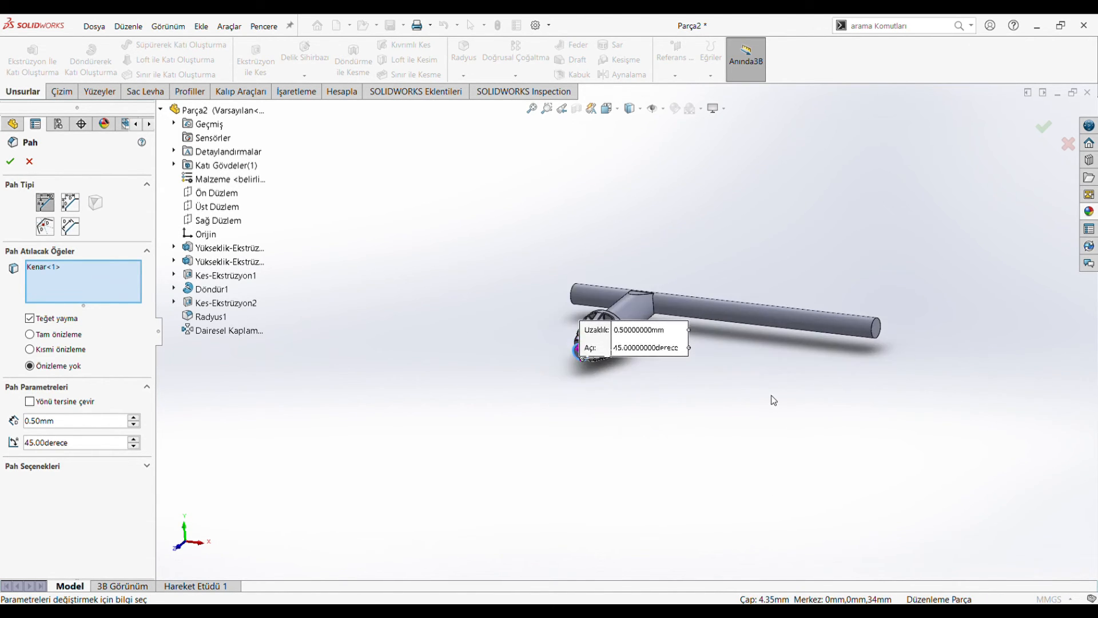
click(5, 160)
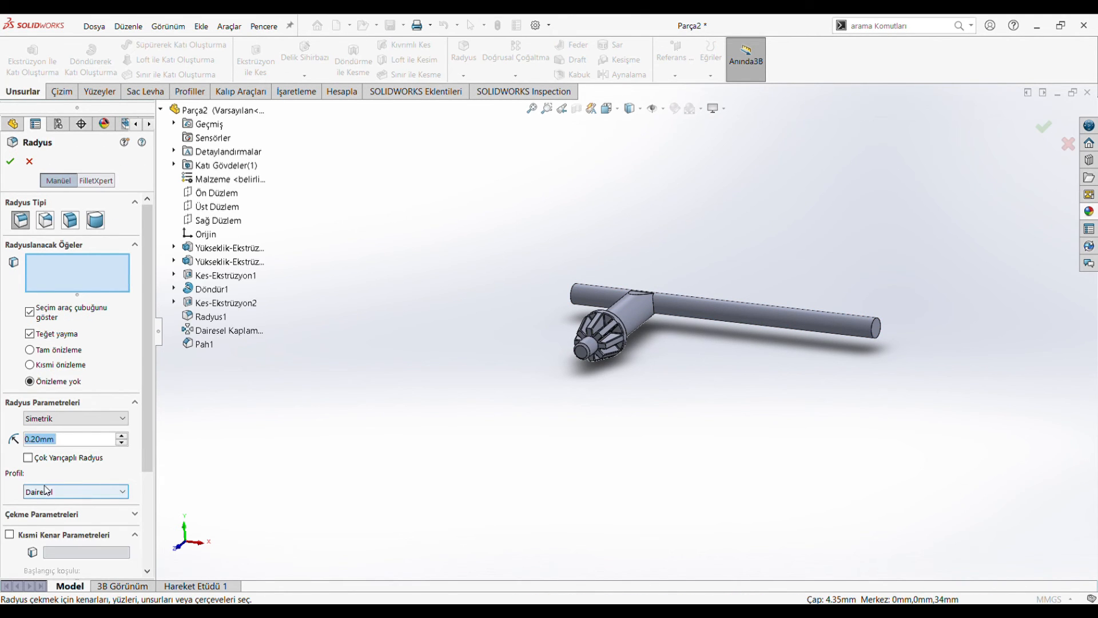
Step: Set up a 0.2 mm fillet on the circular end edges at both ends of the cross rod
scroll(715, 311, down, 5)
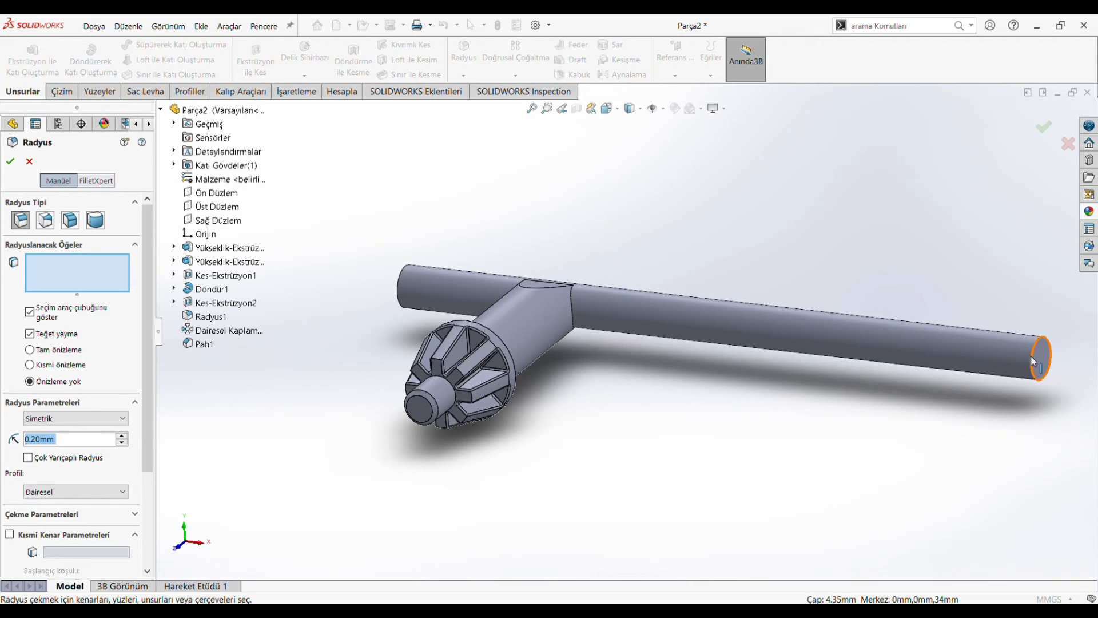
click(1033, 361)
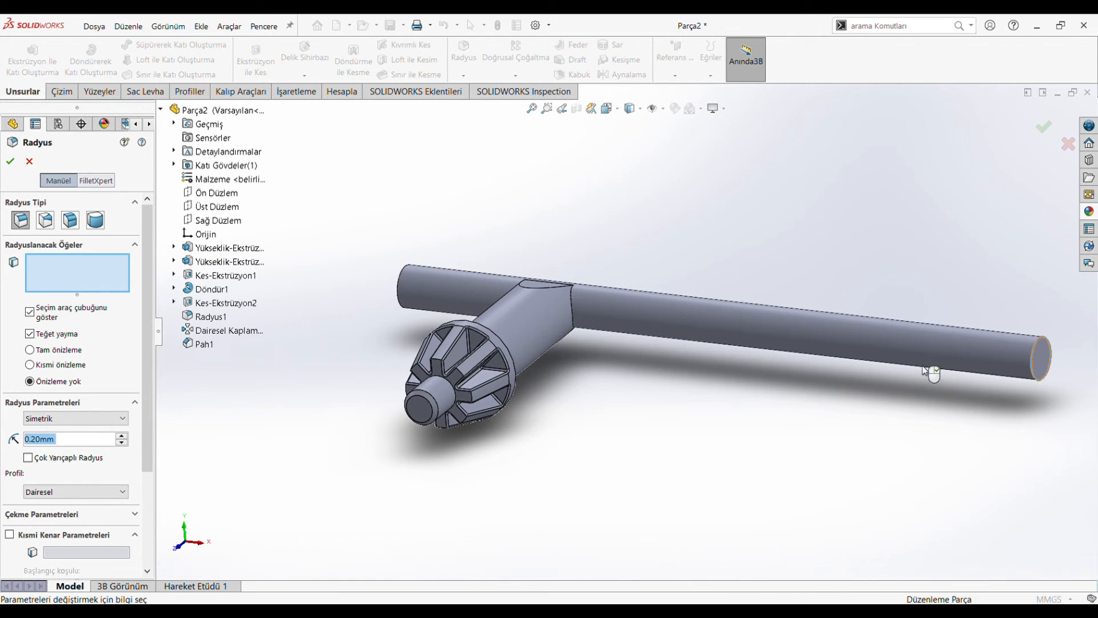
click(399, 292)
middle_drag(399, 292, 625, 392)
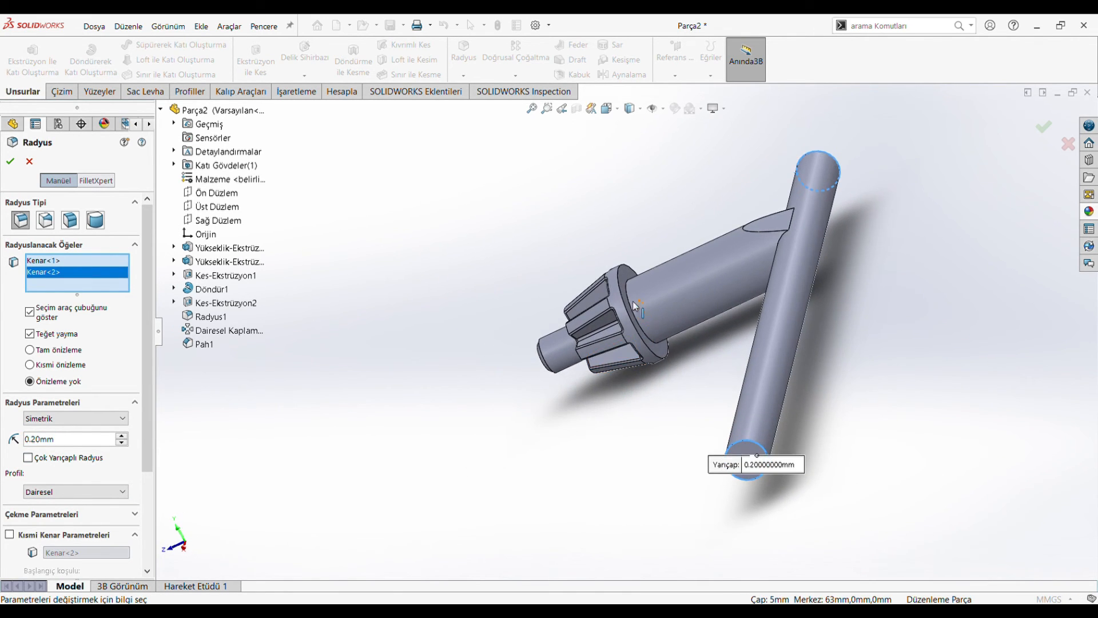
Step: Add the shank's edge at the head and the outer rim edge of the head's rear face to the fillet and apply it
scroll(561, 354, down, 10)
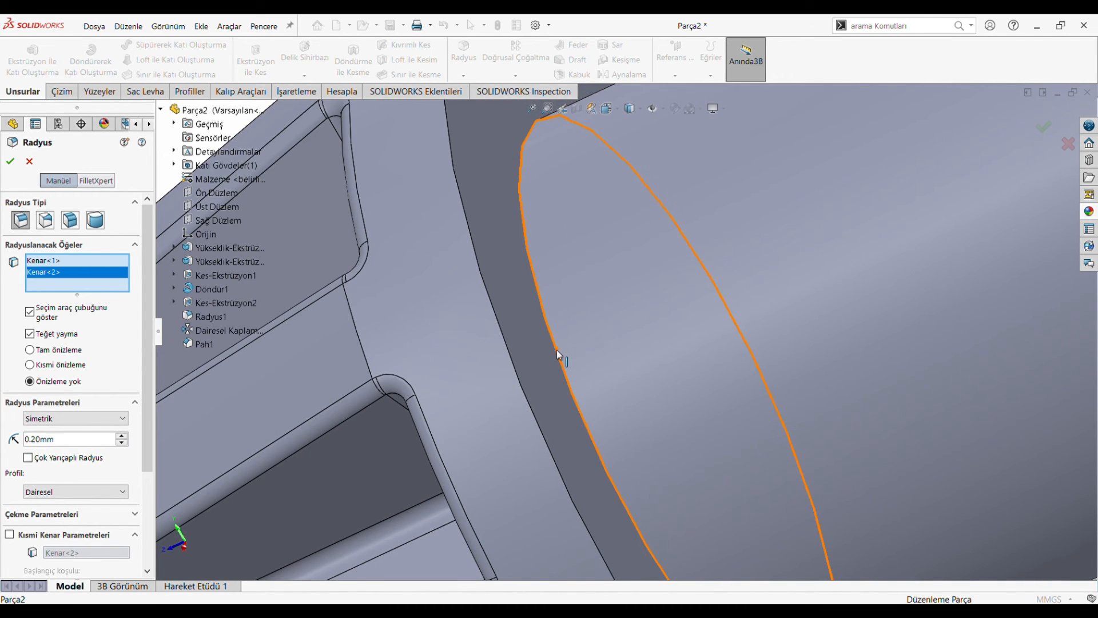
click(559, 357)
click(511, 359)
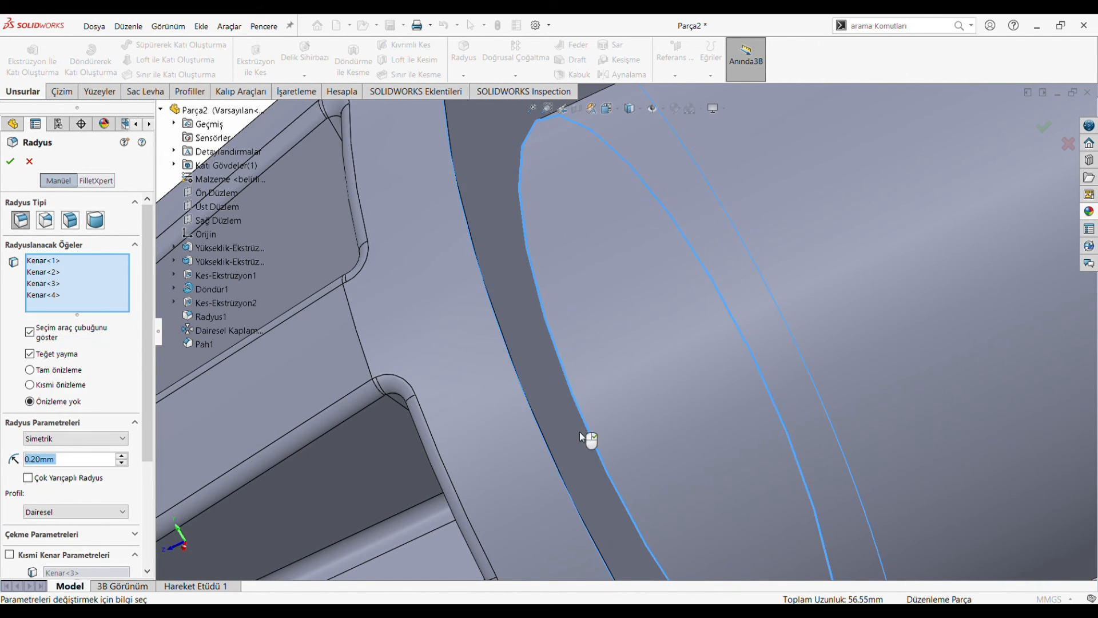
scroll(581, 436, up, 10)
middle_drag(581, 436, 659, 420)
scroll(663, 422, up, 3)
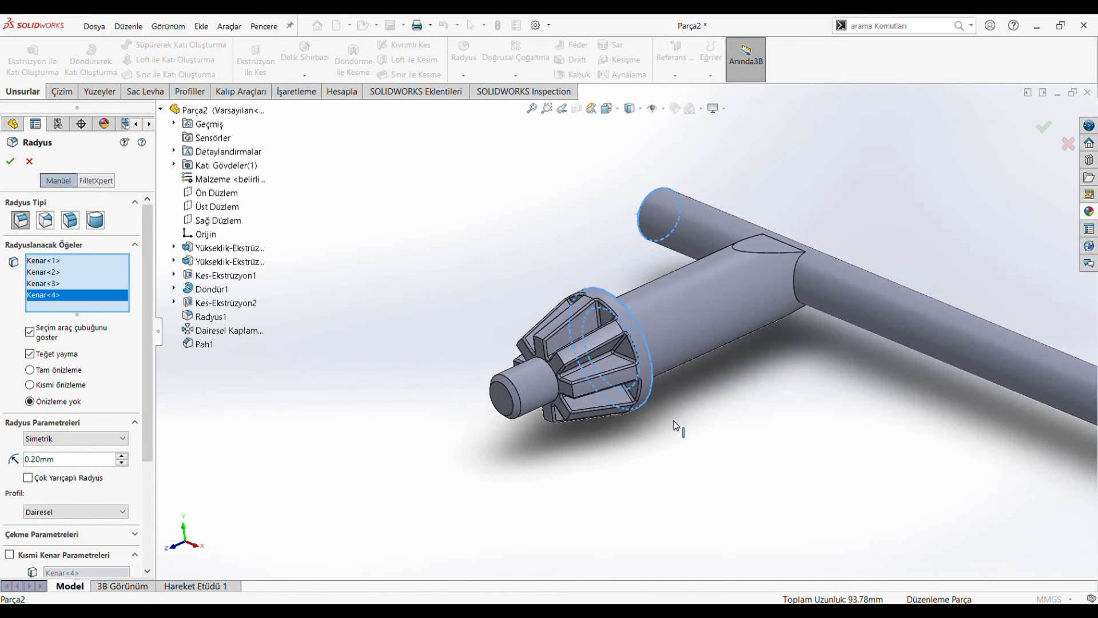
click(10, 162)
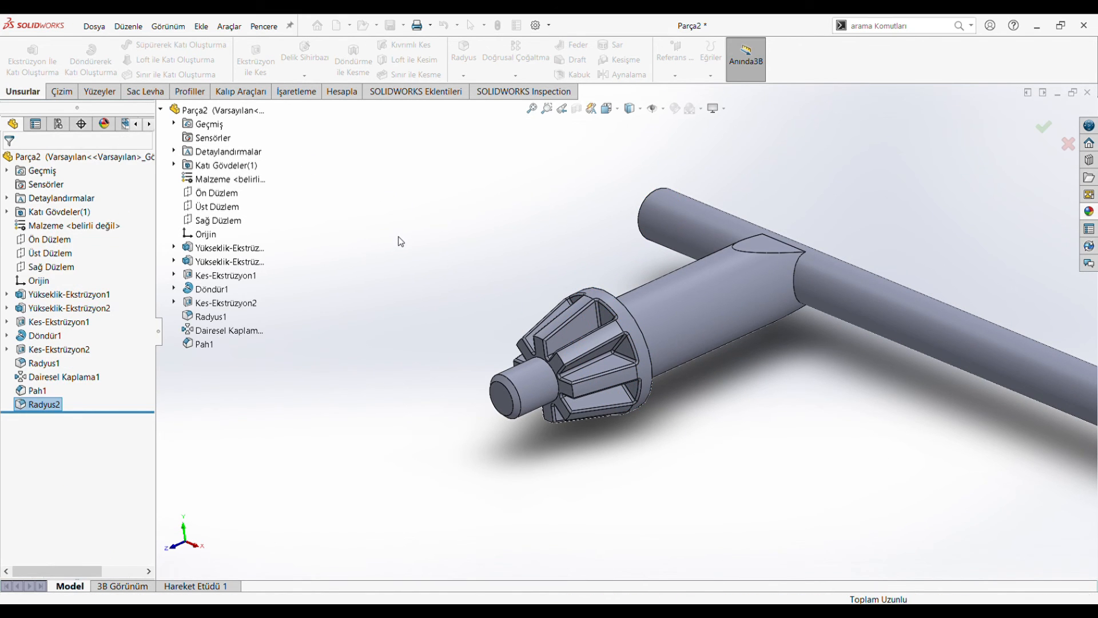
Step: Show the finished key in isometric view and apply a grey metallic appearance to the whole part
key(z)
click(606, 111)
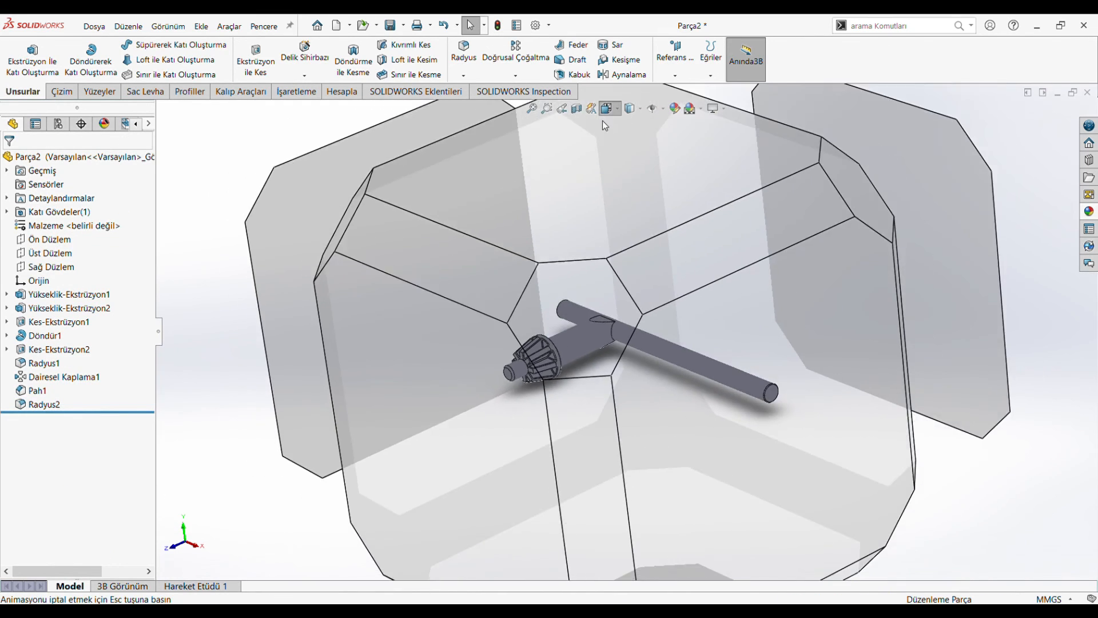
click(473, 367)
middle_drag(610, 397, 646, 412)
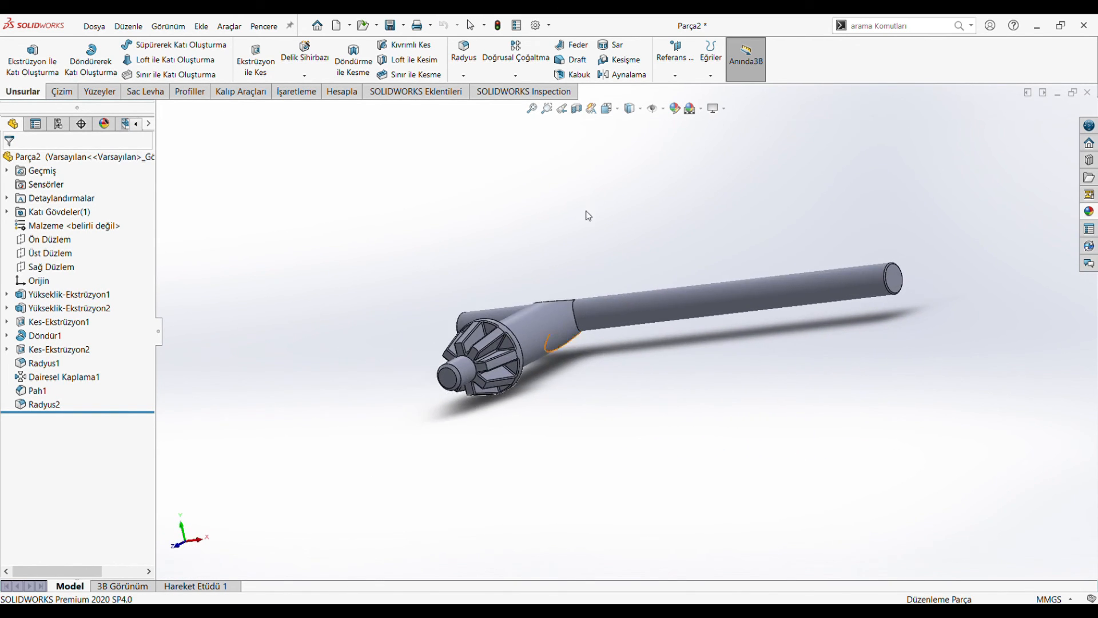
click(609, 108)
click(486, 315)
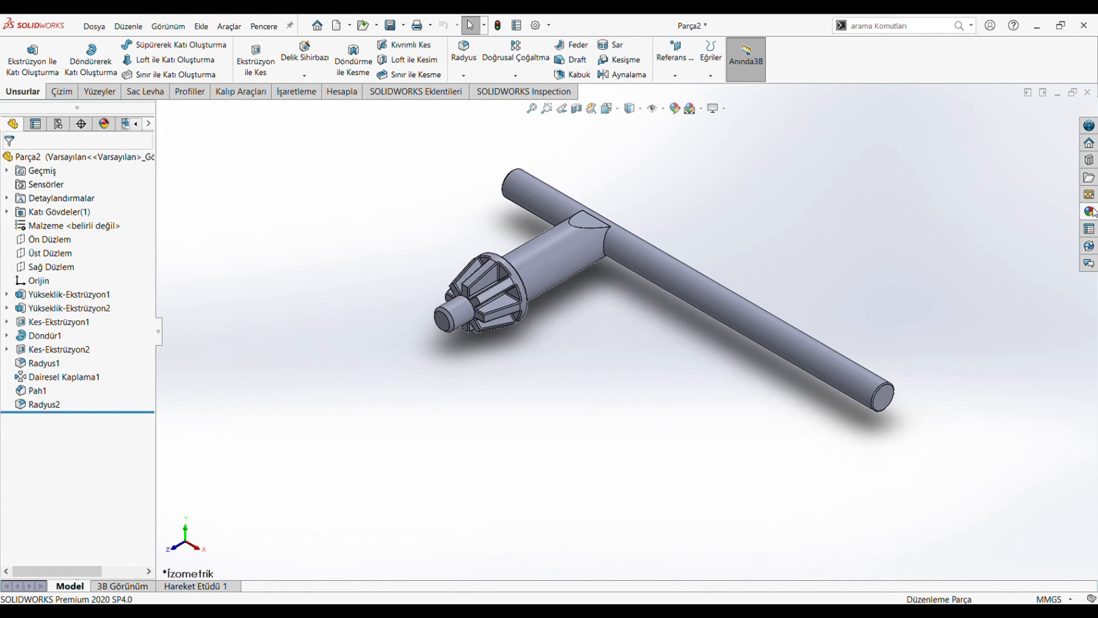
click(1089, 211)
double_click(909, 332)
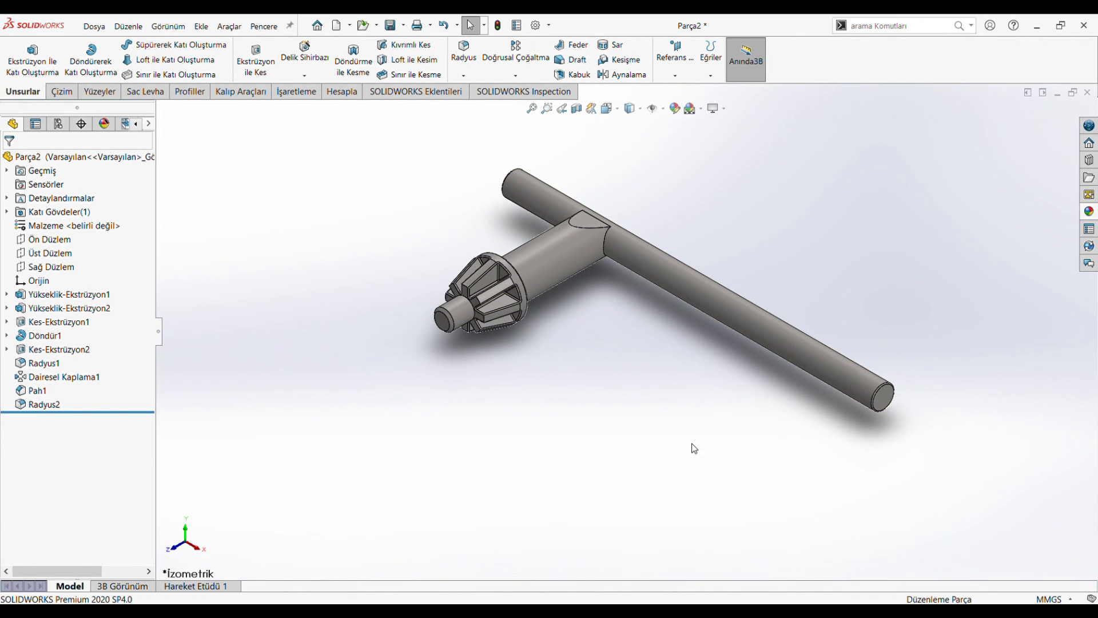
Step: Return the model to the isometric view and display it shaded with edges
middle_drag(698, 211, 604, 218)
click(608, 111)
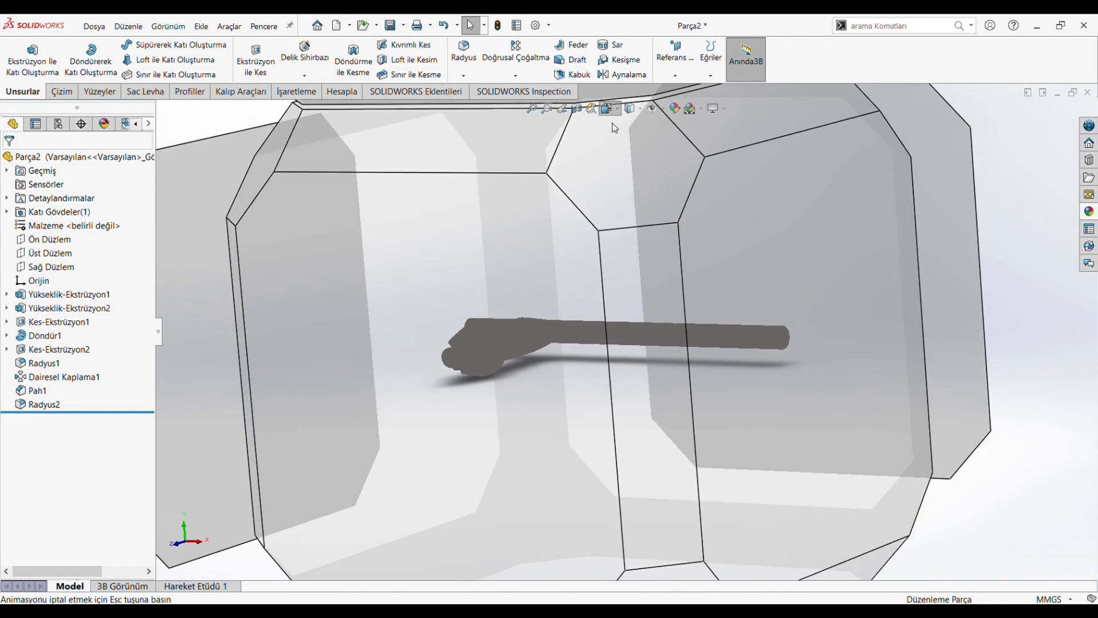
click(521, 287)
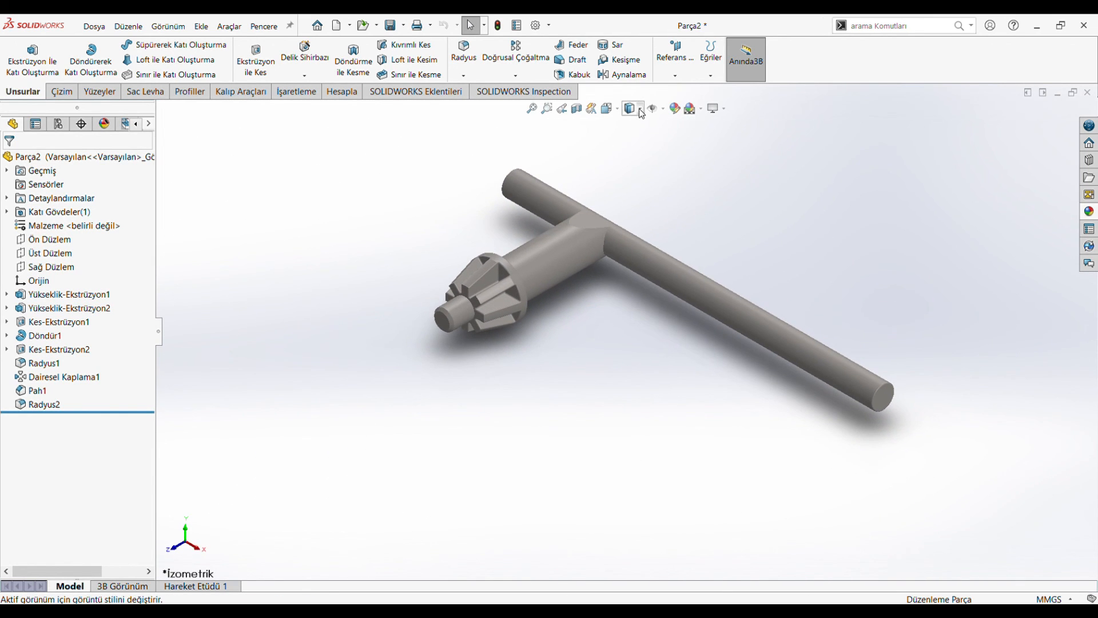
click(636, 127)
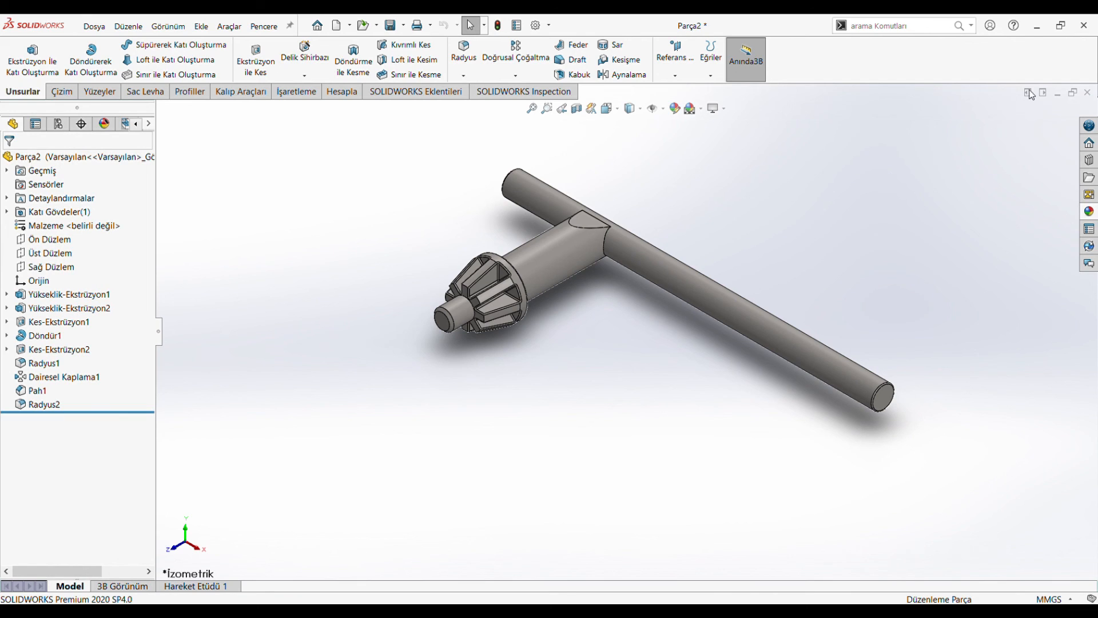